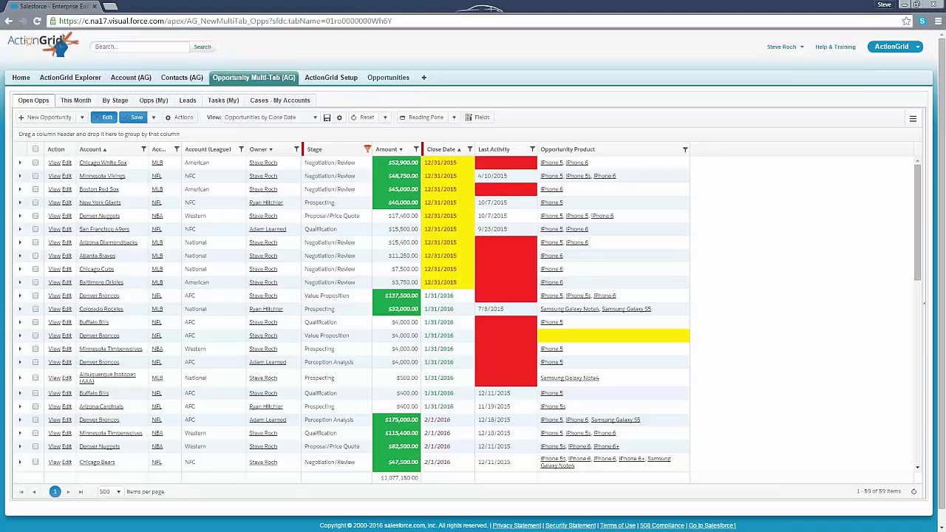
Step: Open the Opportunity Pipeline list view and select the Cubs - Jan Opp and the Demo opportunity directly below it
left_click(389, 78)
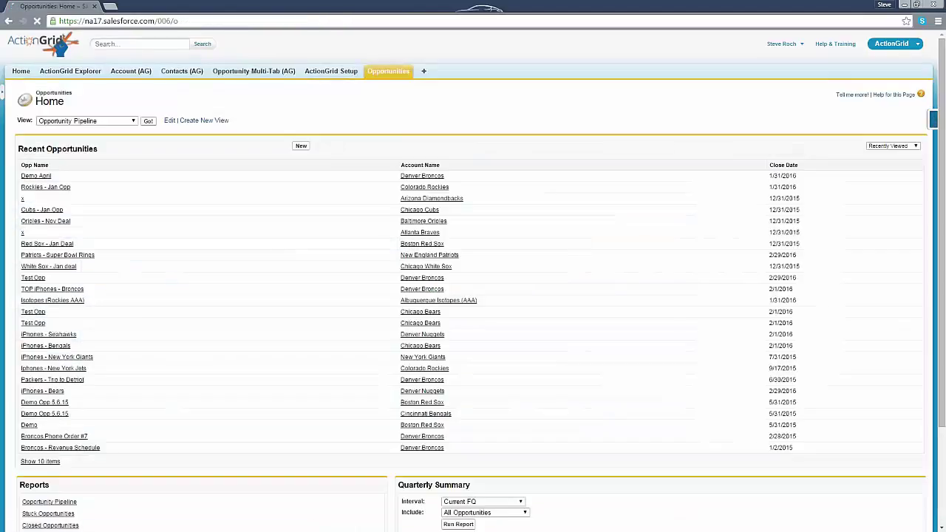
left_click(147, 121)
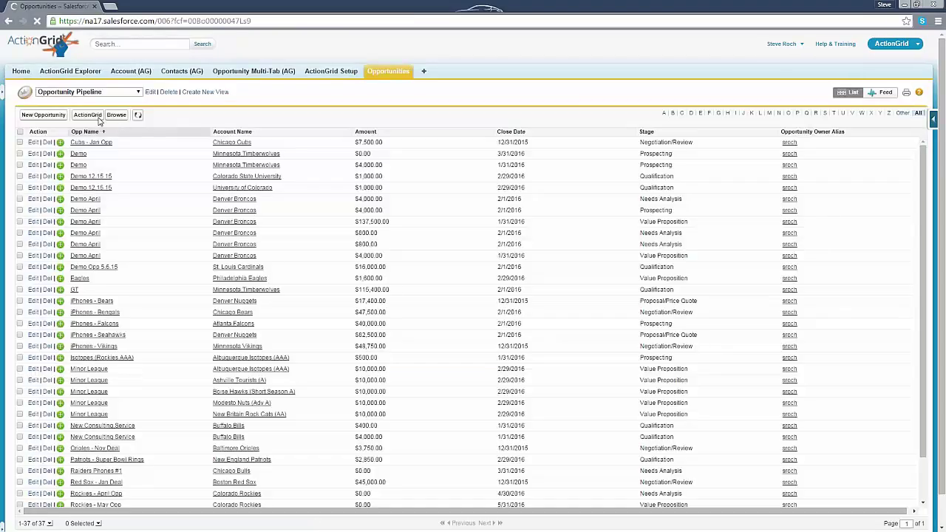
left_click(20, 142)
left_click(20, 153)
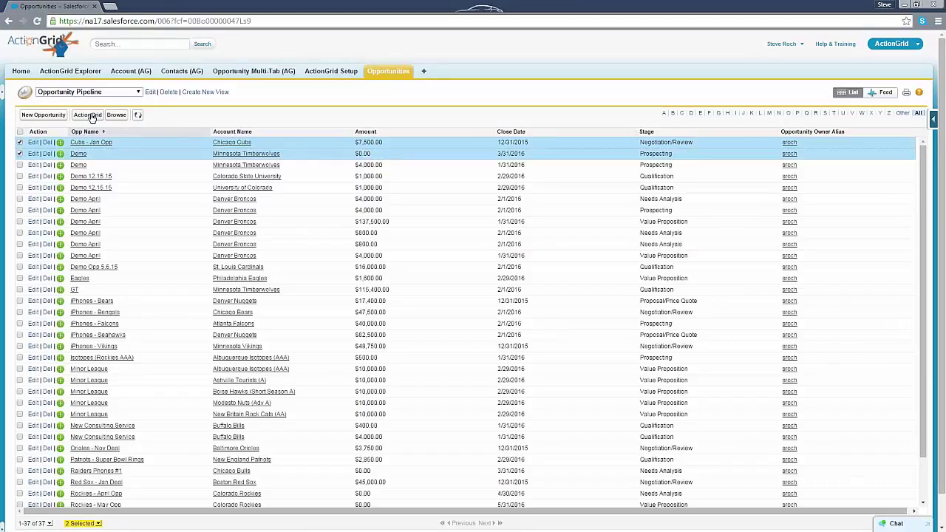
Step: Return to the Opportunity Multi-Tab page and reset the Open Opps grid
left_click(270, 74)
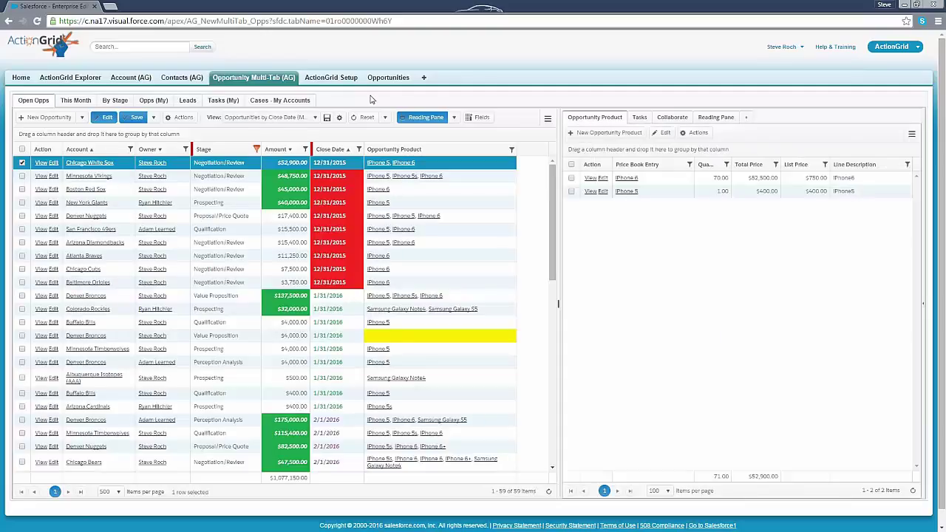
left_click(364, 118)
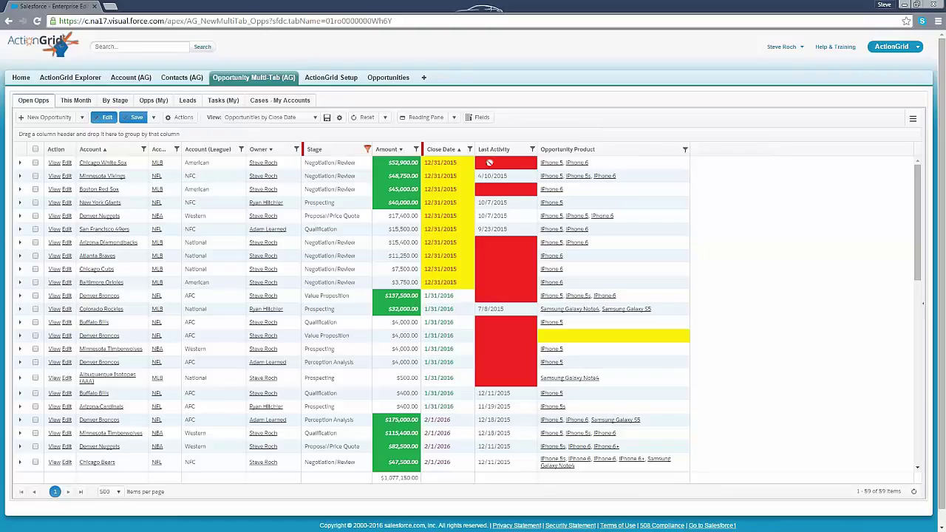
Step: Set the close date of the Chicago White Sox opportunity to 1/31/2016
mouse_move(458, 165)
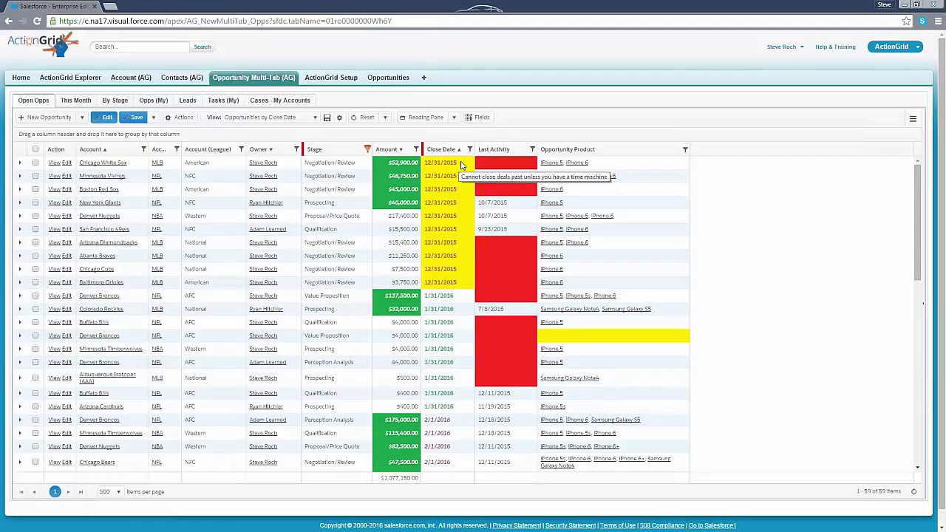
left_click(462, 164)
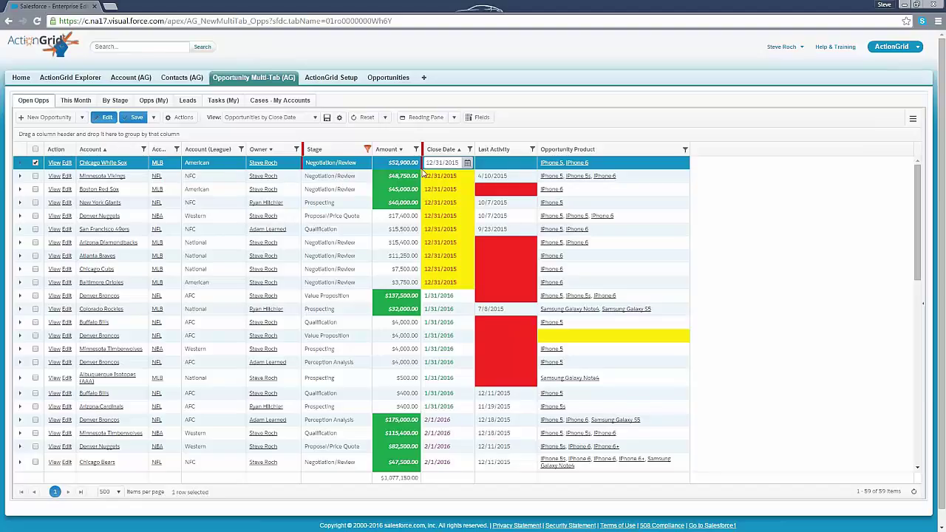
mouse_move(423, 173)
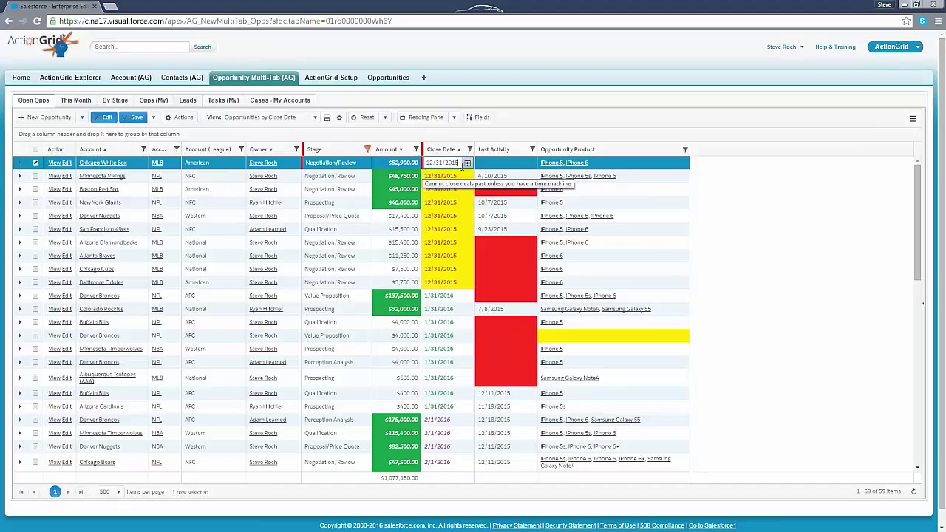
left_click(468, 163)
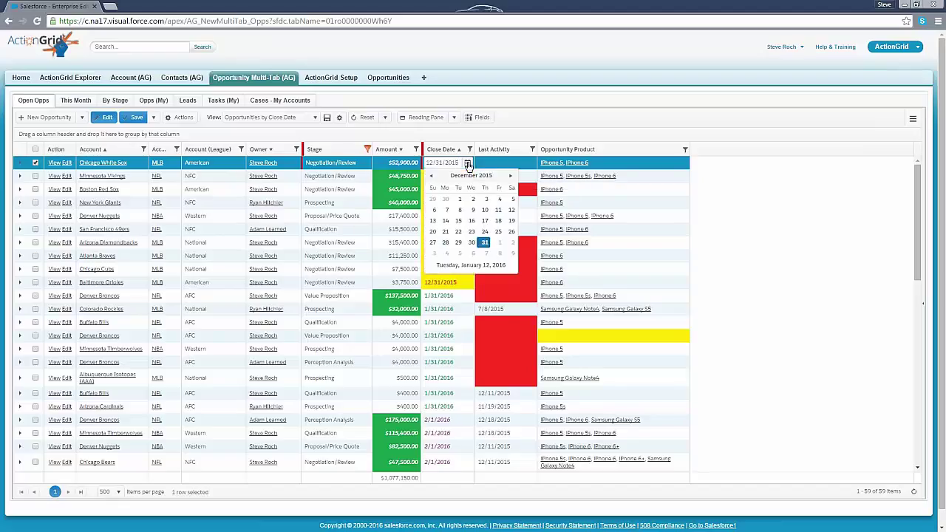
left_click(510, 176)
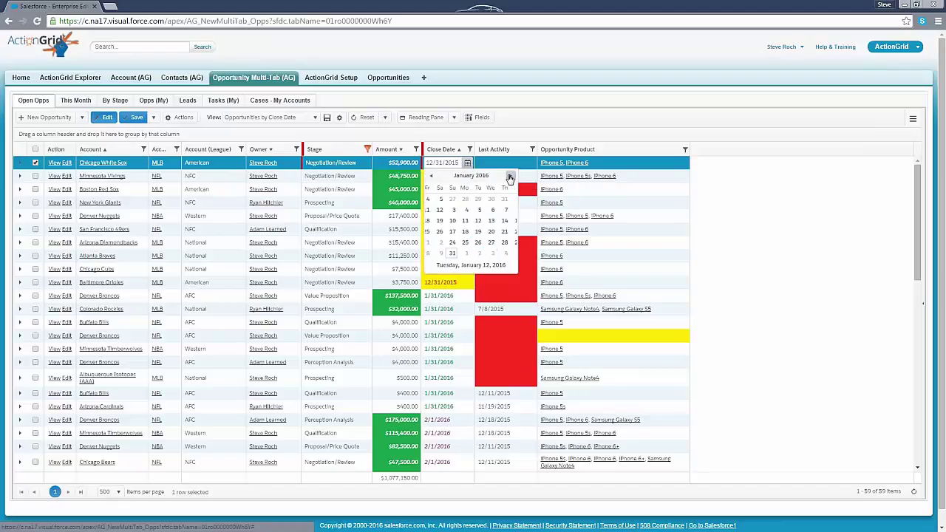
left_click(432, 253)
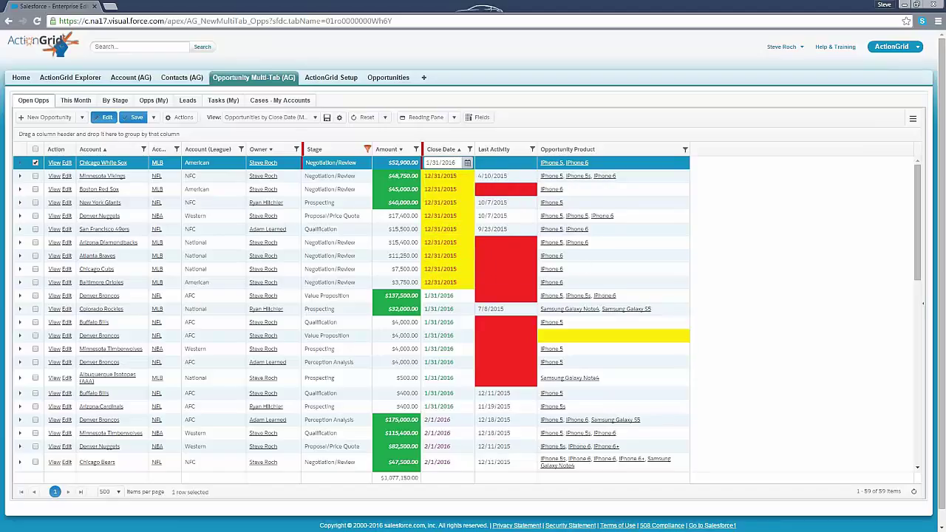
Step: Fill the 1/31/2016 close date down across the rows from Chicago White Sox through Baltimore Orioles
left_click(460, 177)
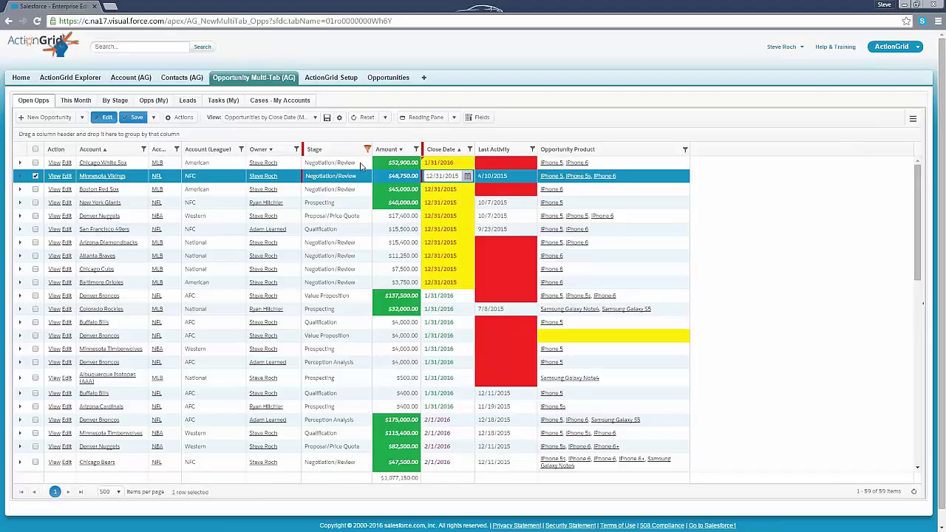
left_click_drag(360, 164, 373, 290)
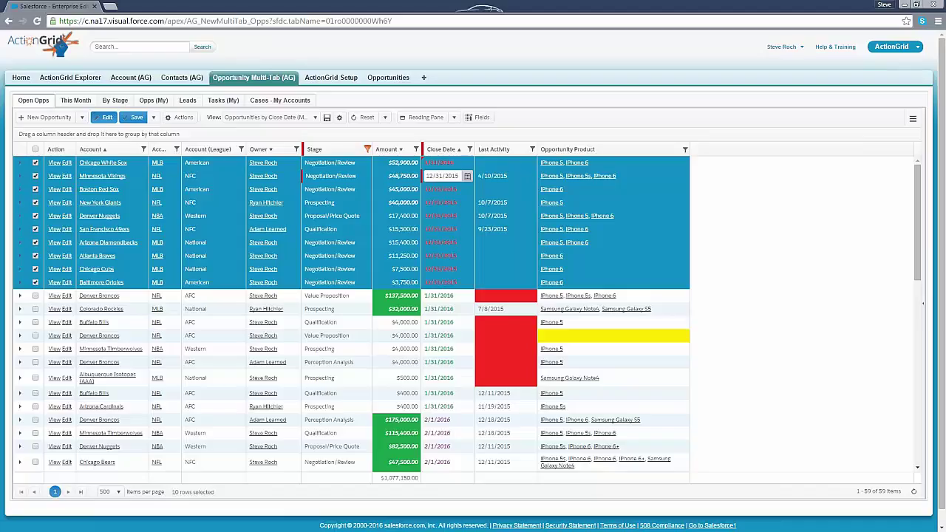
mouse_move(436, 174)
left_click(177, 117)
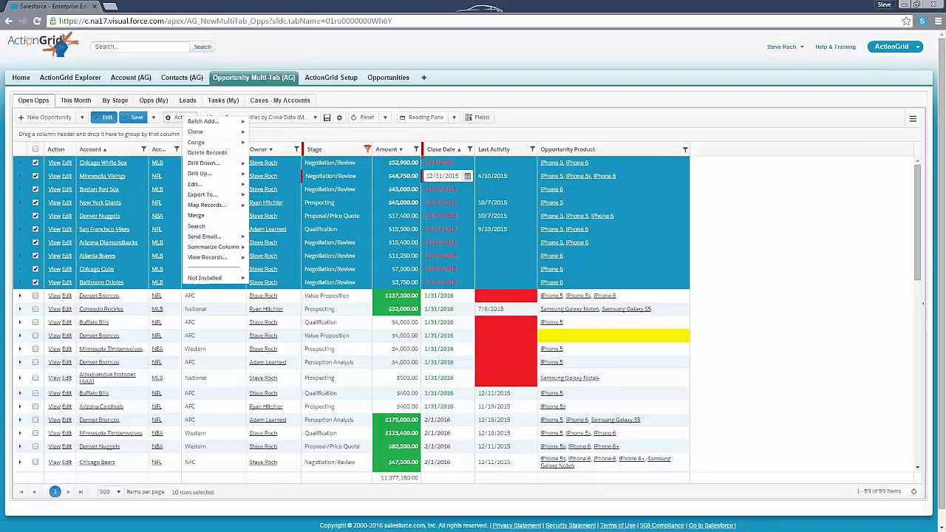
mouse_move(221, 184)
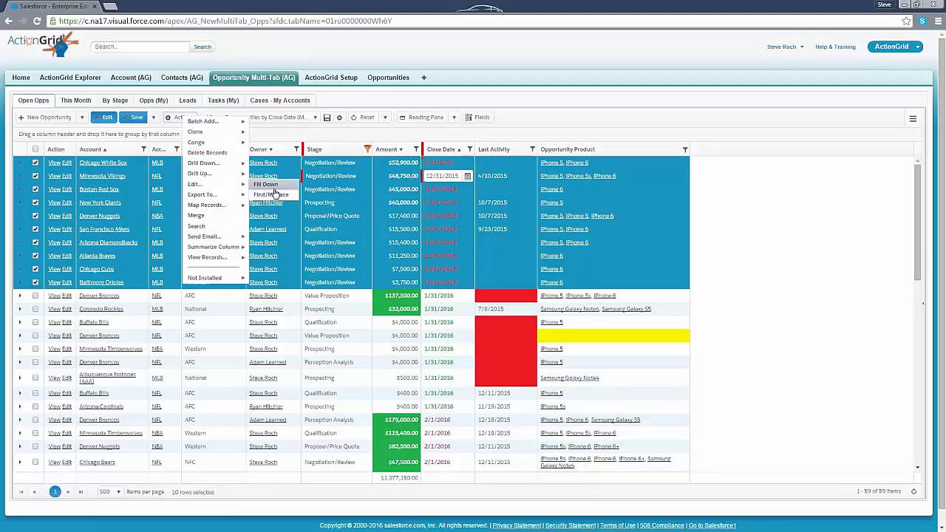
left_click(268, 185)
mouse_move(270, 191)
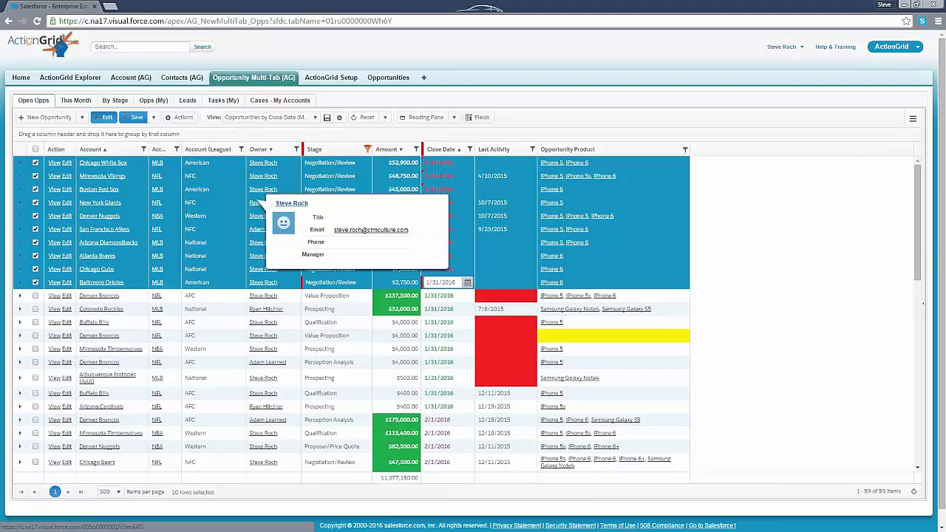
left_click(521, 215)
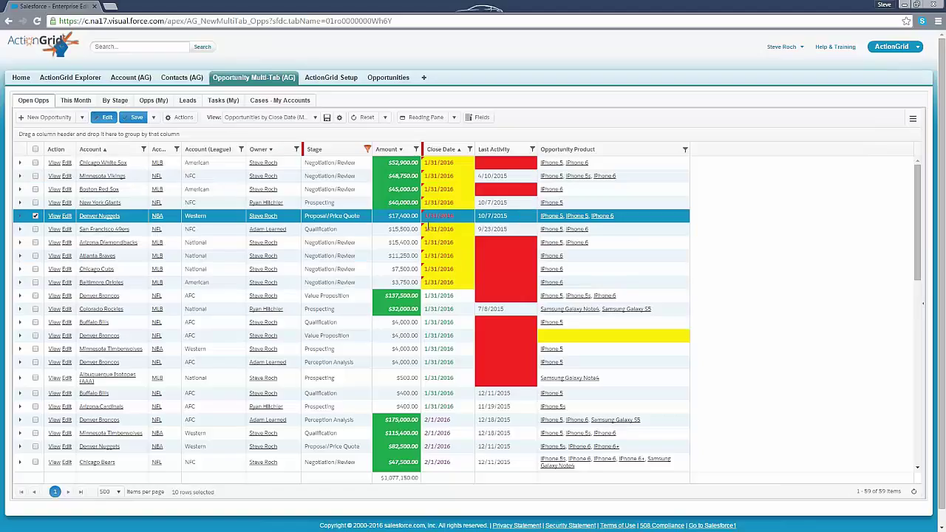
Step: Discard the unsaved close date changes in the opportunities grid
mouse_move(448, 168)
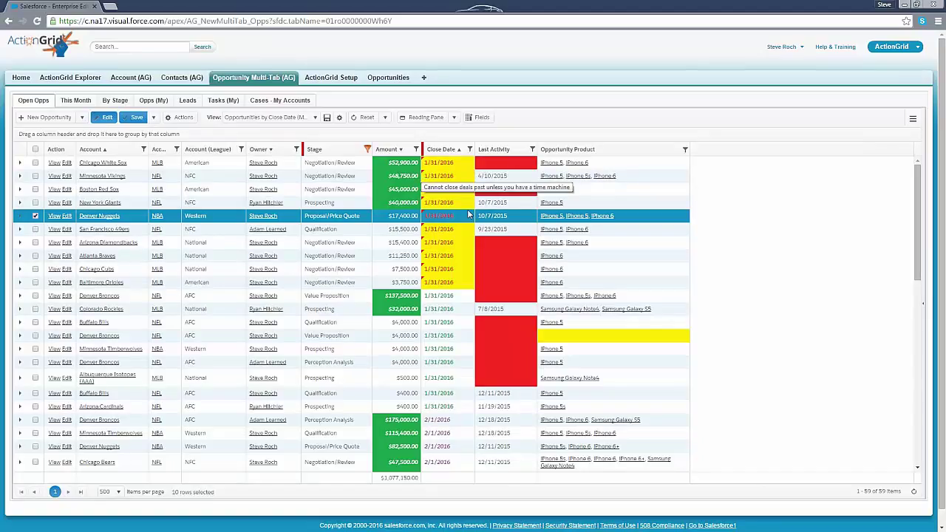
left_click(154, 118)
left_click(142, 130)
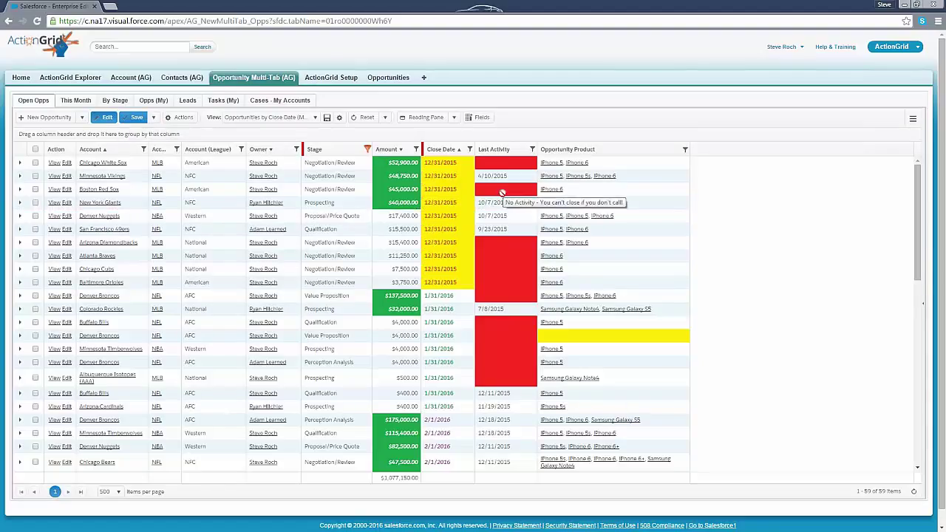
Step: Change the Chicago White Sox opportunity's close date to 1/31/2016 with the date picker
left_click(465, 164)
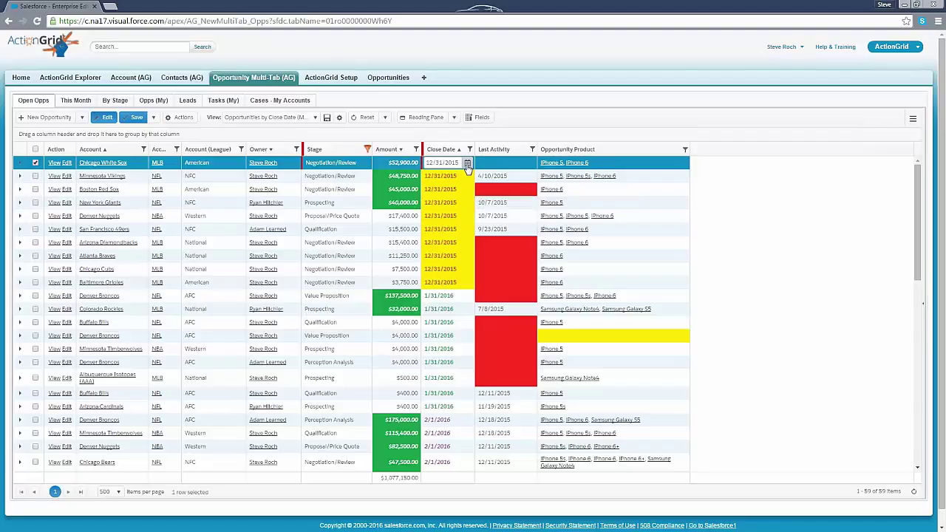
left_click(467, 163)
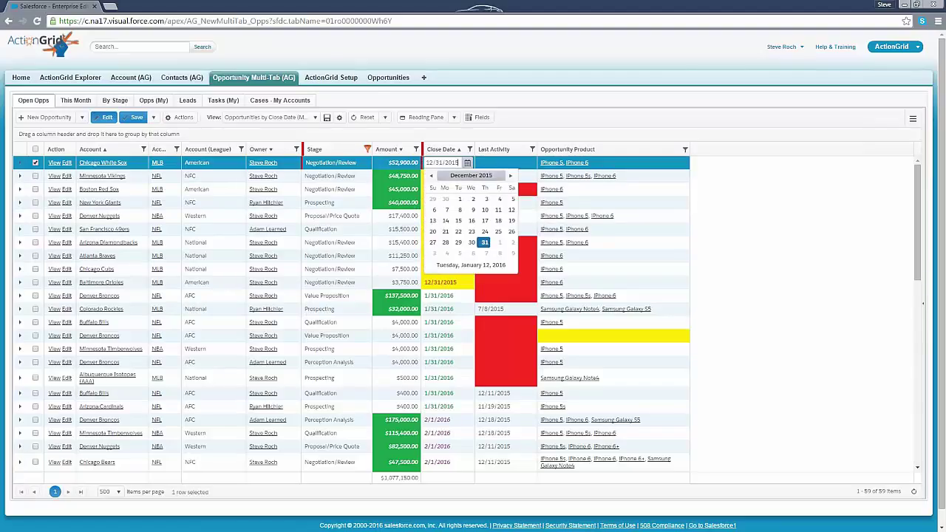
left_click(446, 253)
Step: Fill the White Sox close date down through the Baltimore Orioles row and save the grid changes
left_click_drag(357, 170, 366, 283)
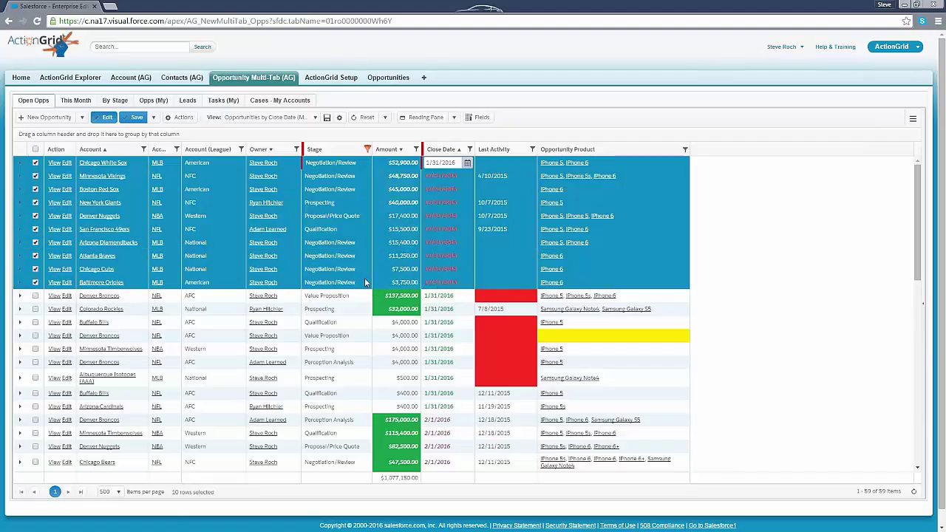
left_click(181, 117)
mouse_move(235, 189)
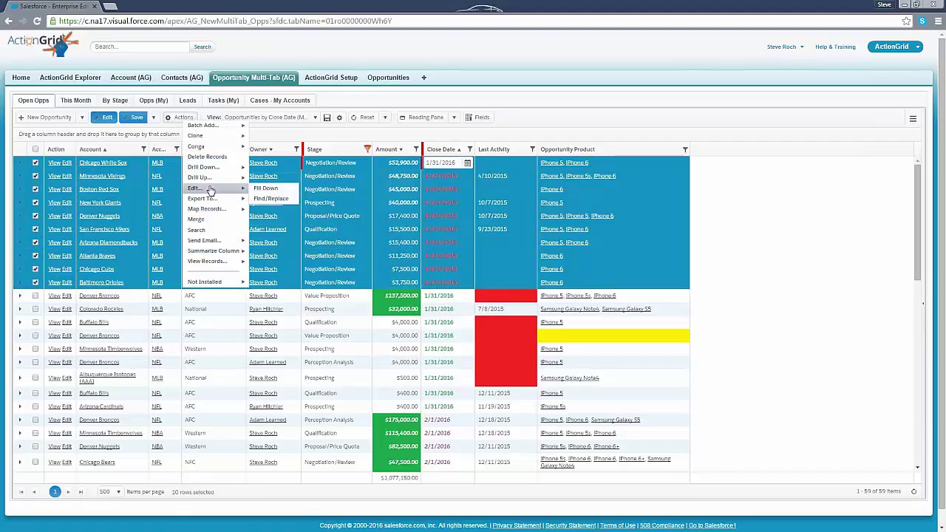
left_click(280, 193)
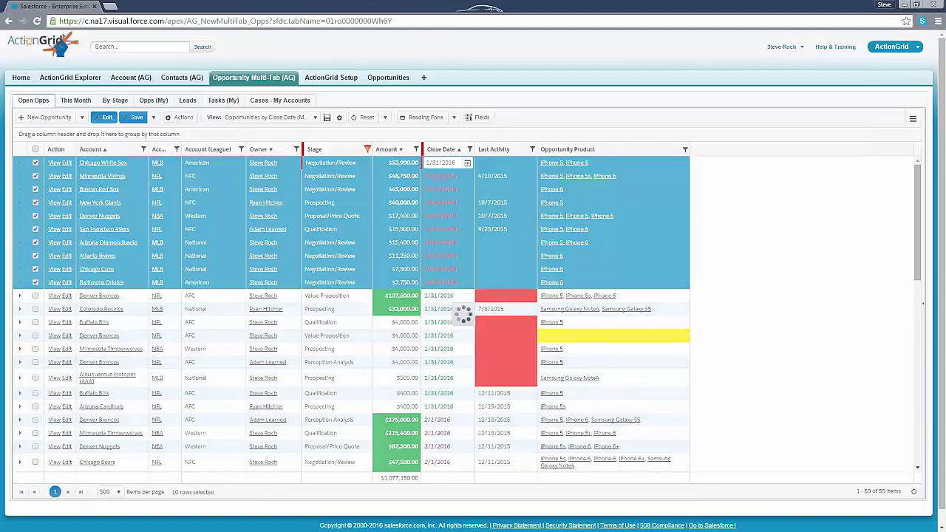
left_click(455, 162)
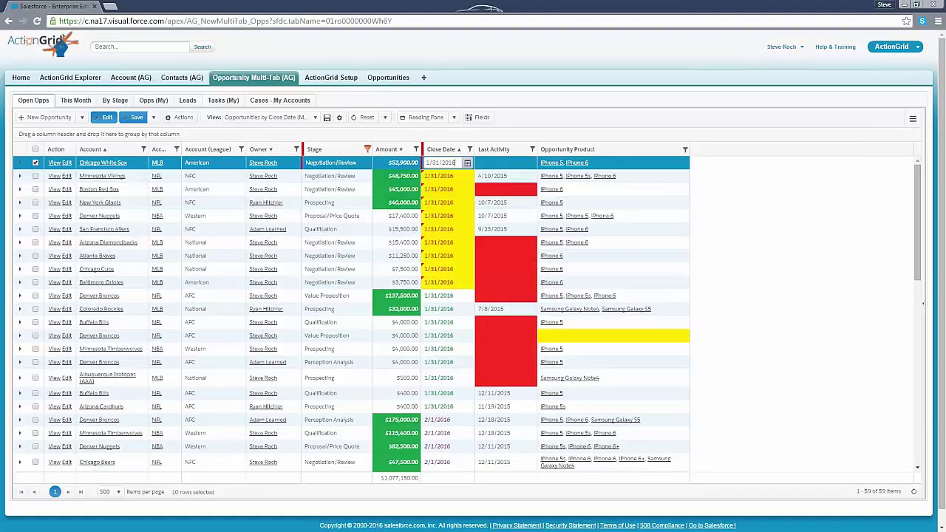
left_click(138, 118)
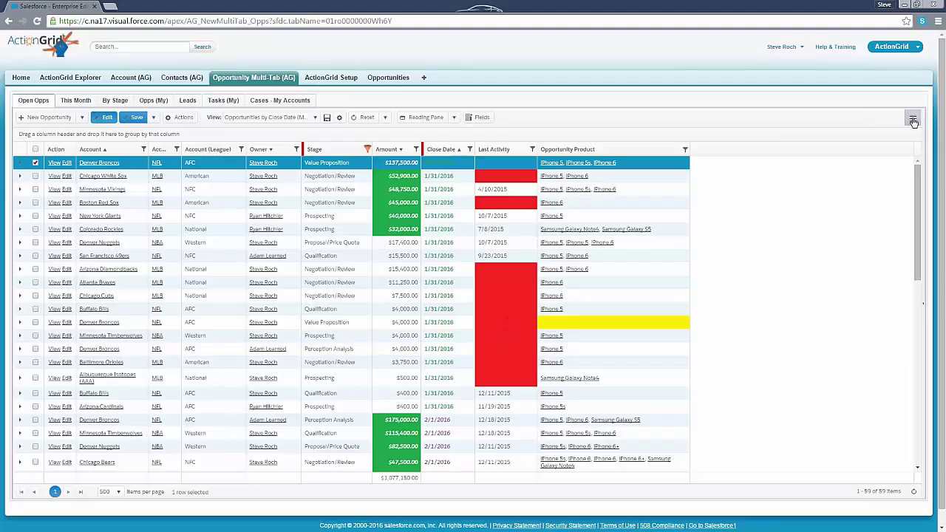
Step: Review the conditional formatting rule that highlights close dates in the past, and close the rules without changes
left_click(913, 121)
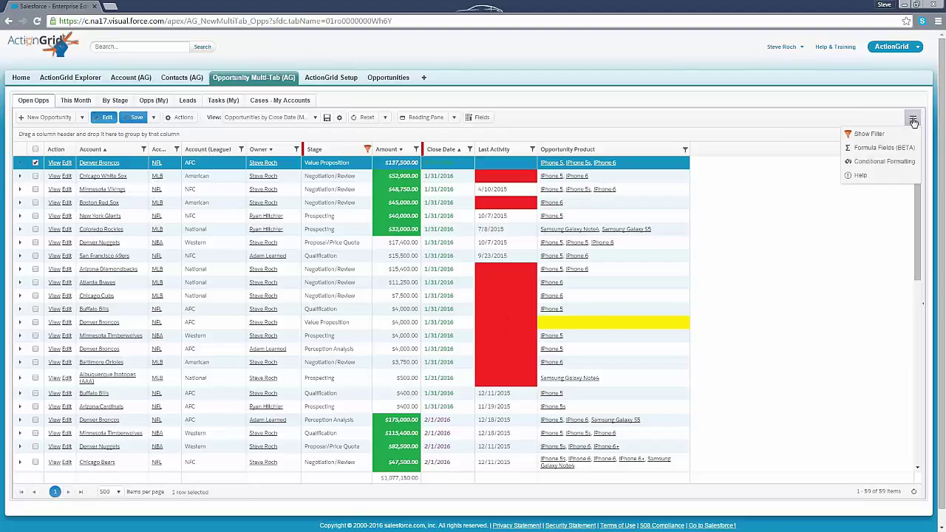
left_click(884, 161)
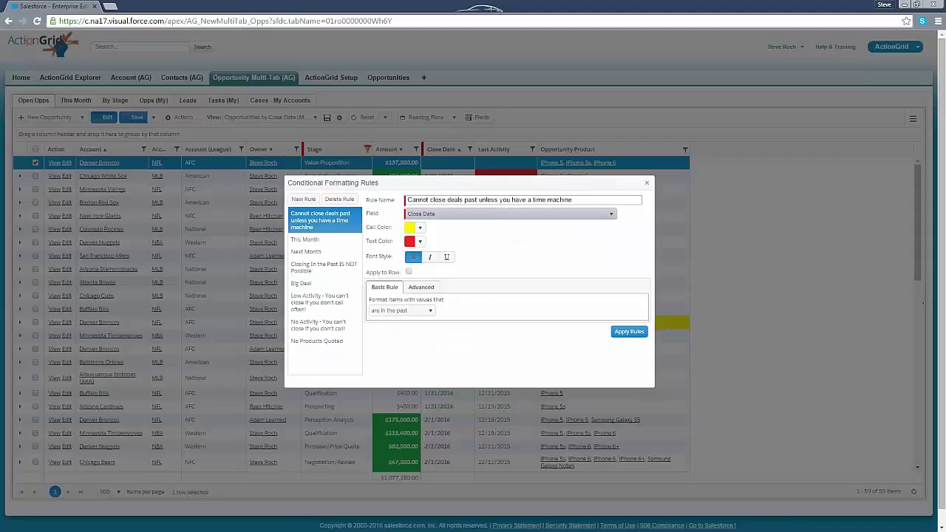
left_click_drag(469, 185, 690, 181)
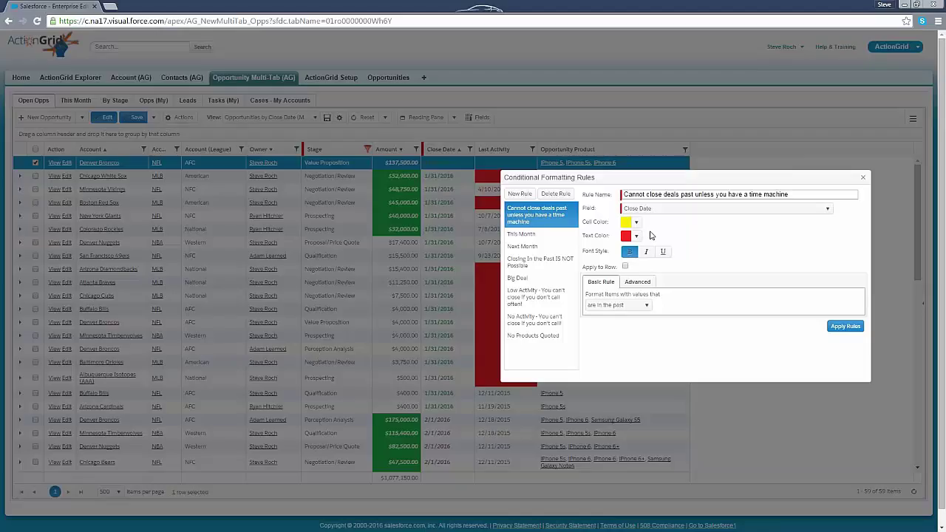
left_click(863, 177)
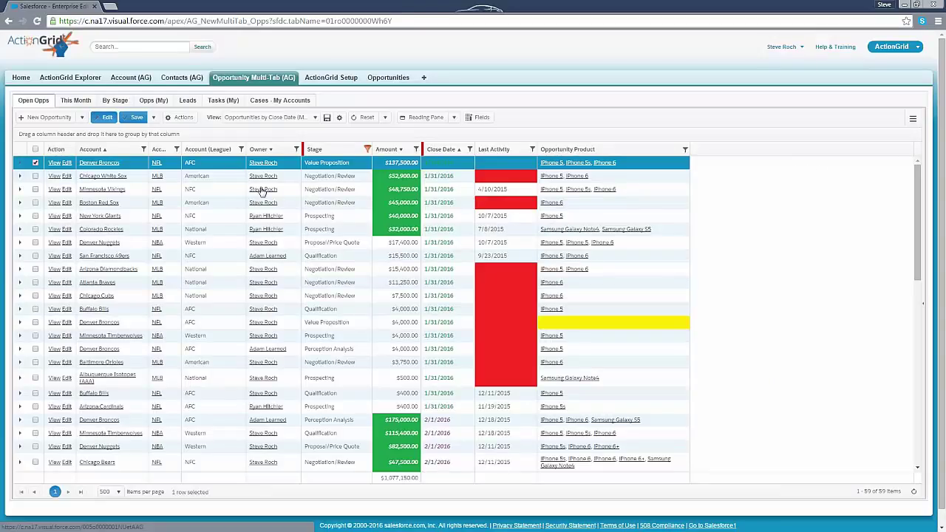
Step: Check the grid's items-per-page options and the actions available for the selected rows from Boston Red Sox through Arizona Diamondbacks
mouse_move(261, 191)
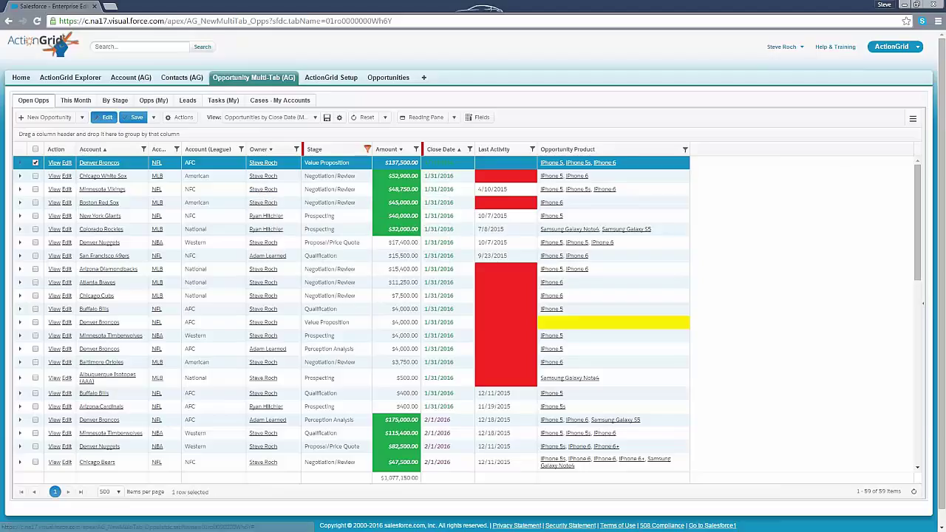
left_click(119, 493)
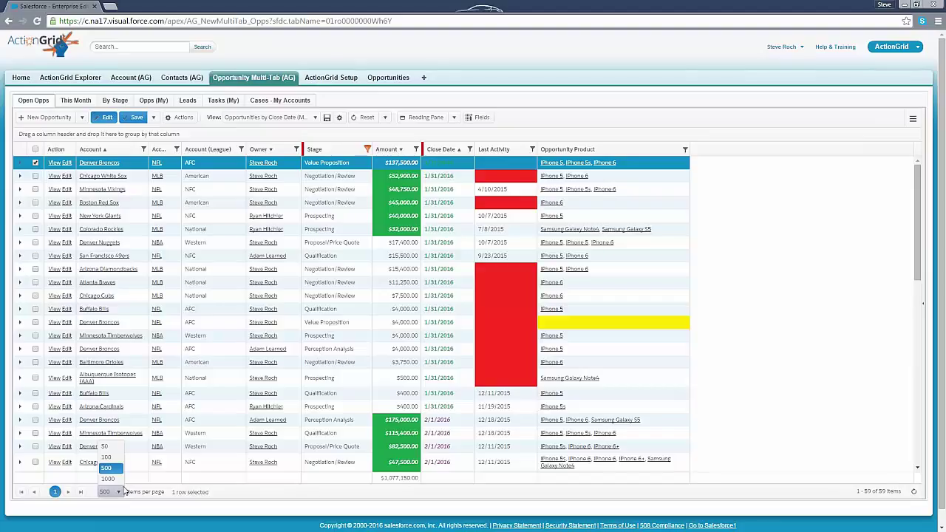
left_click_drag(219, 204, 222, 269)
right_click(223, 210)
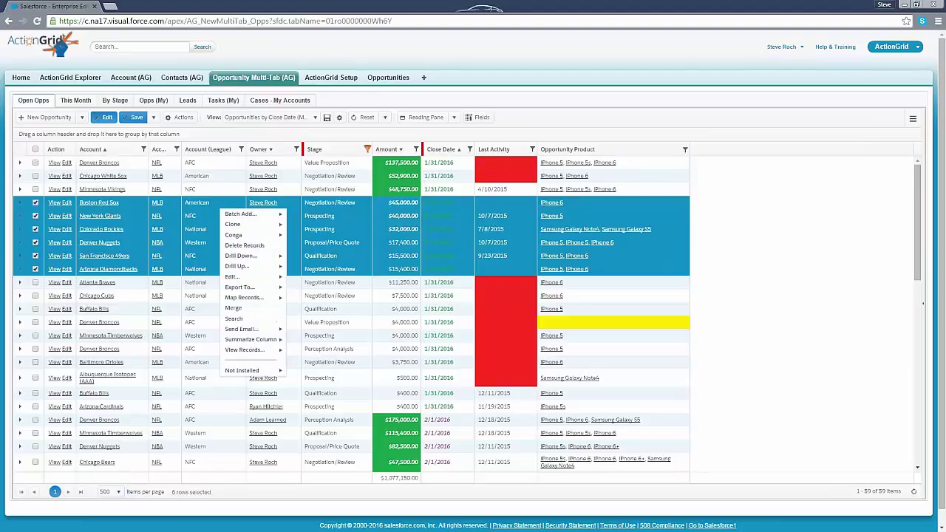
mouse_move(261, 281)
left_click(777, 208)
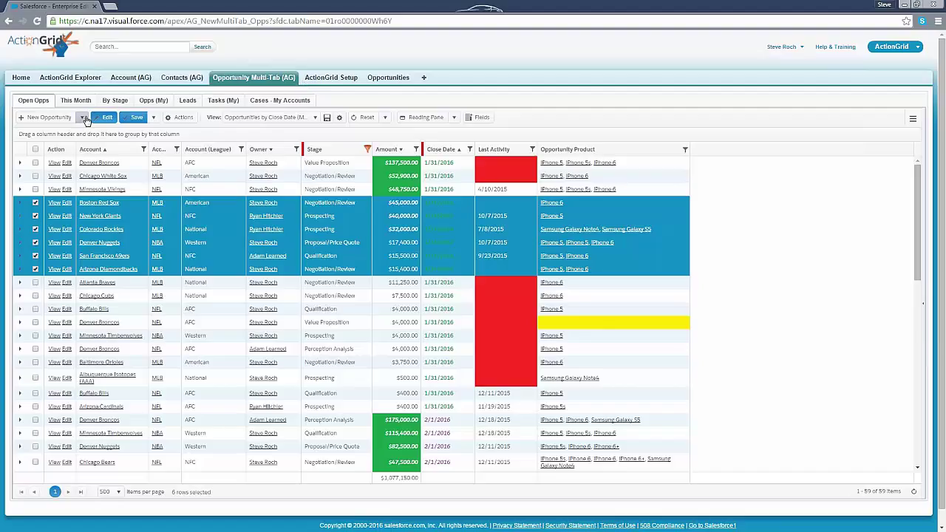
Step: Browse the saved views available for the opportunities grid and close the list without loading another view
left_click(316, 118)
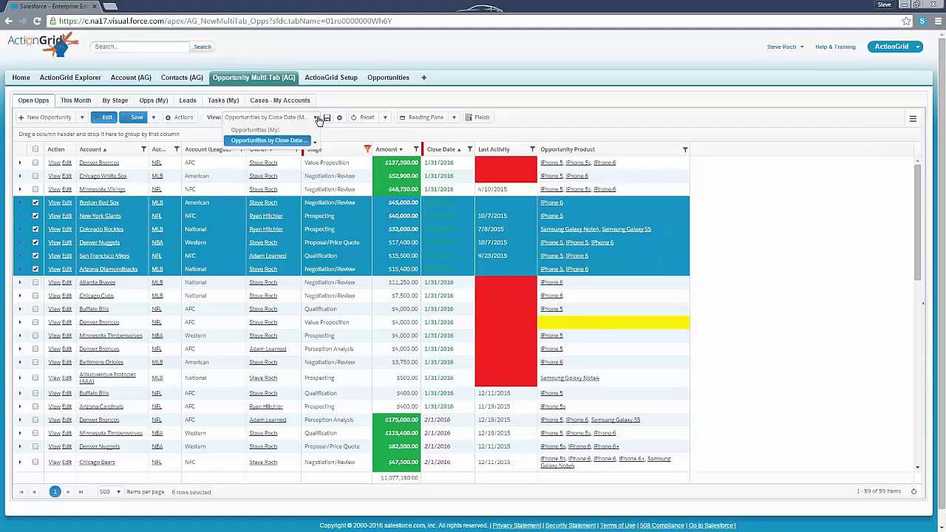
left_click_drag(316, 154, 316, 178)
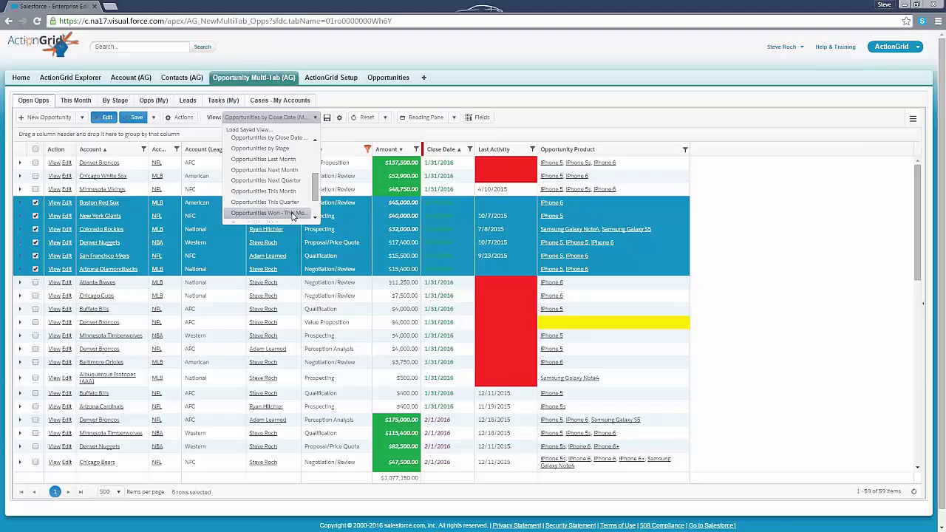
left_click(370, 102)
Step: Look over the opportunities in the Open Opps, This Month and By Stage grids
left_click(33, 101)
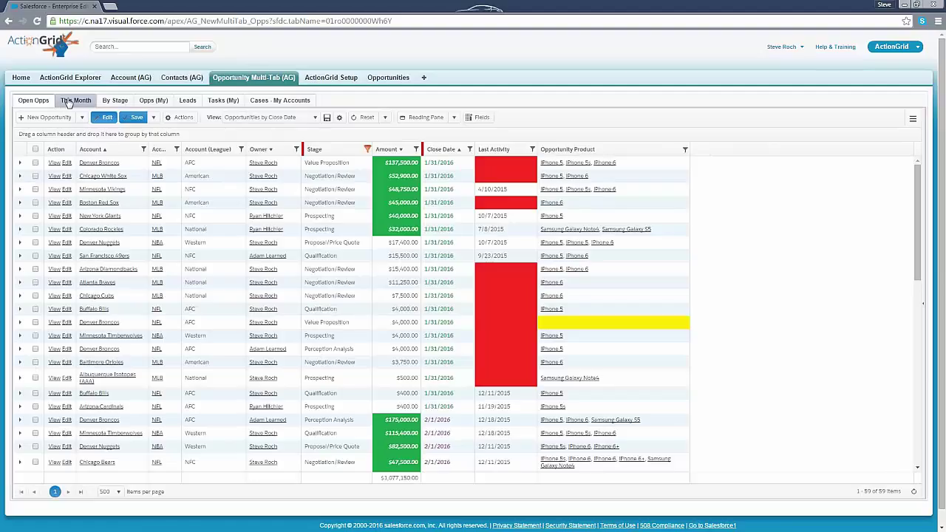
left_click(85, 105)
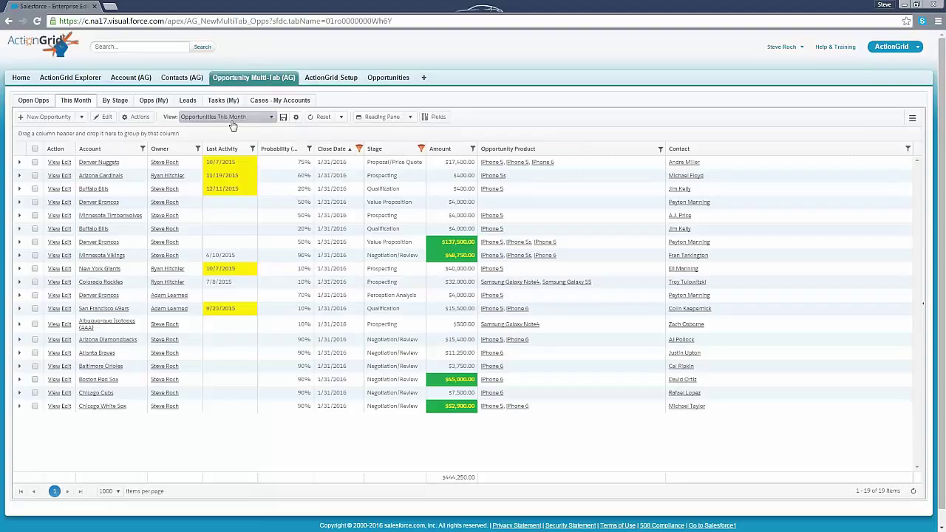
left_click(115, 102)
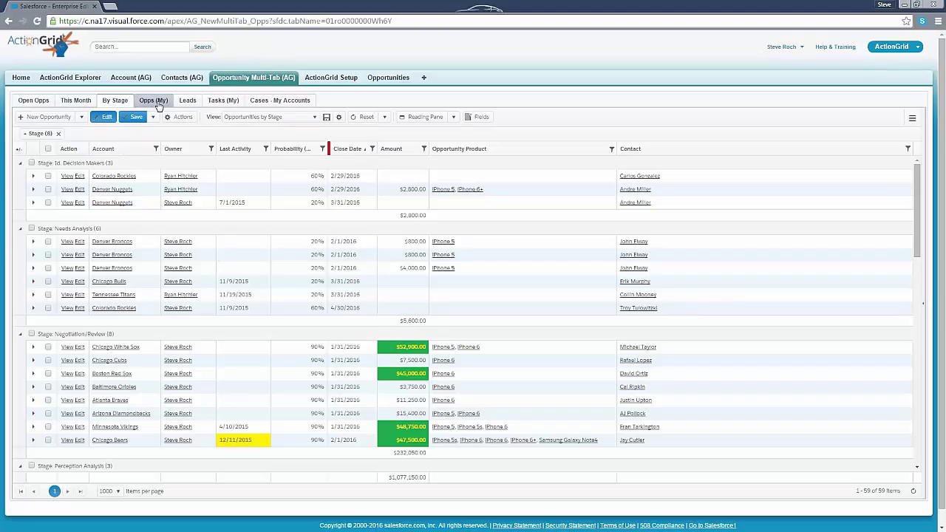
Step: Open the Tasks (My) grid and widen the reading pane that shows the first task's email description
left_click(217, 103)
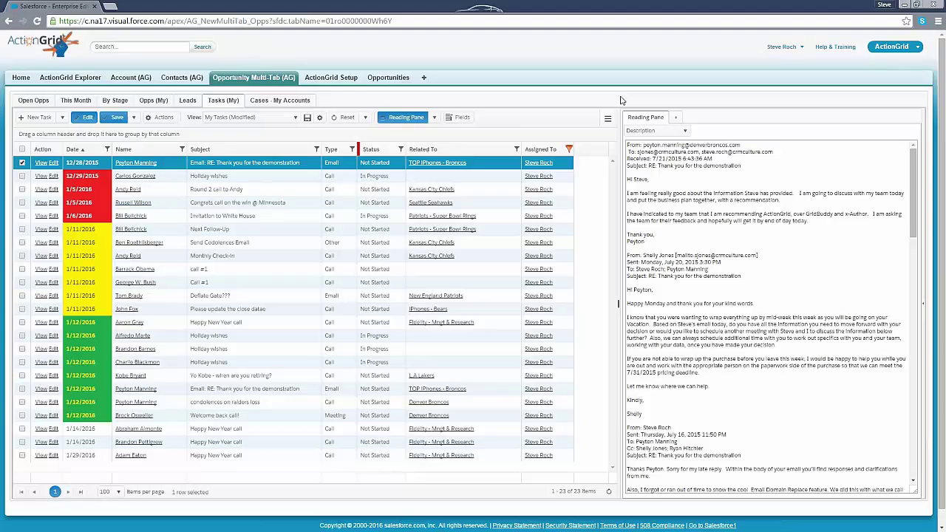
left_click_drag(617, 172, 585, 174)
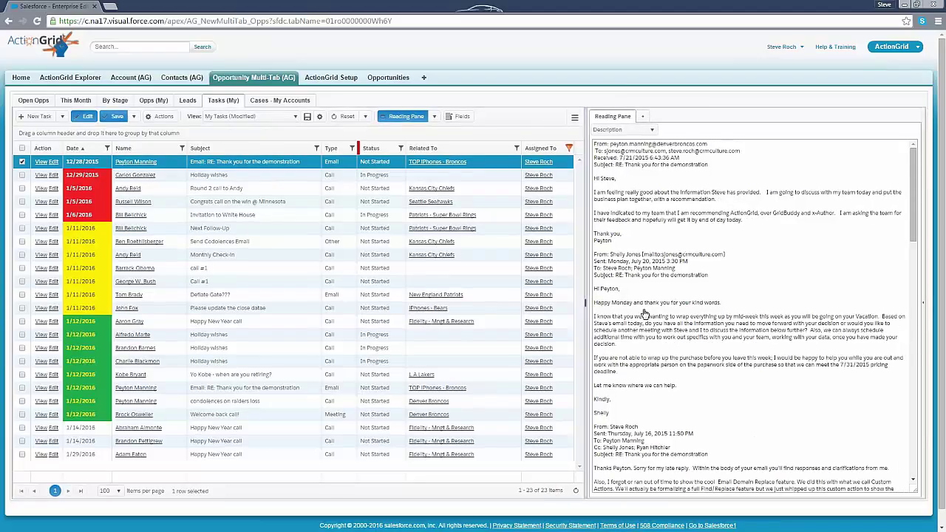
left_click(656, 171)
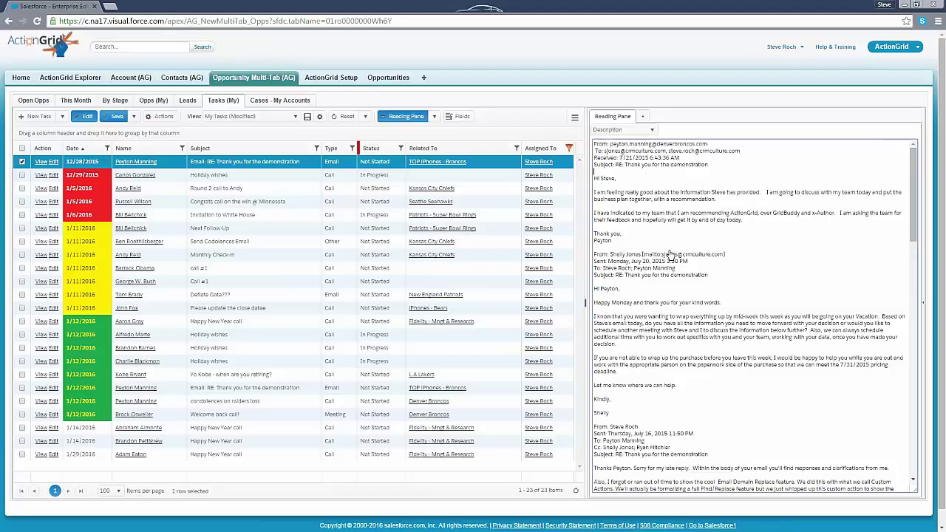
Step: Append the sample lines "asdfasdf", a blank line, "asdf", "asdf" and "asdfasd" to the description of the Holiday wishes task dated 12/29/2015
left_click(482, 176)
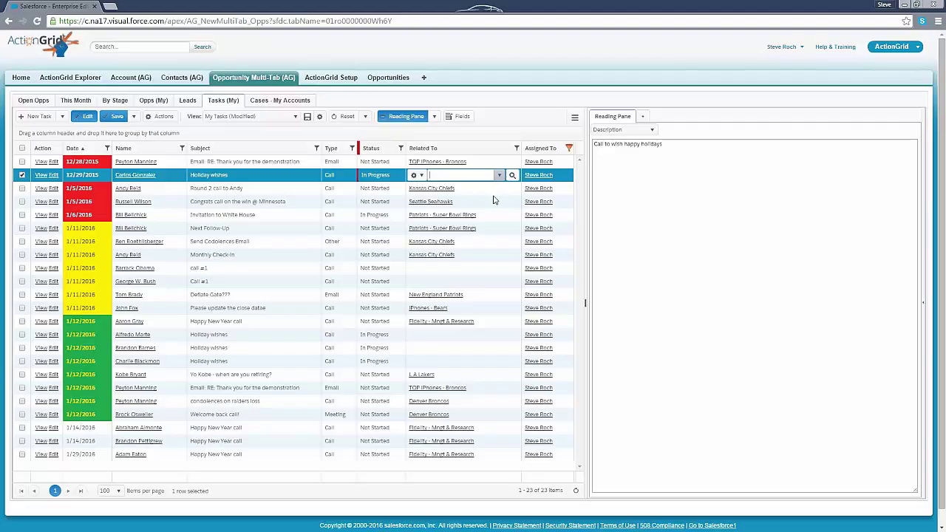
left_click(679, 156)
key("Return")
type("asdfasdf")
key("Return")
key("Return")
type("asdf")
key("Return")
type("asdf")
key("Return")
type("asdfasd")
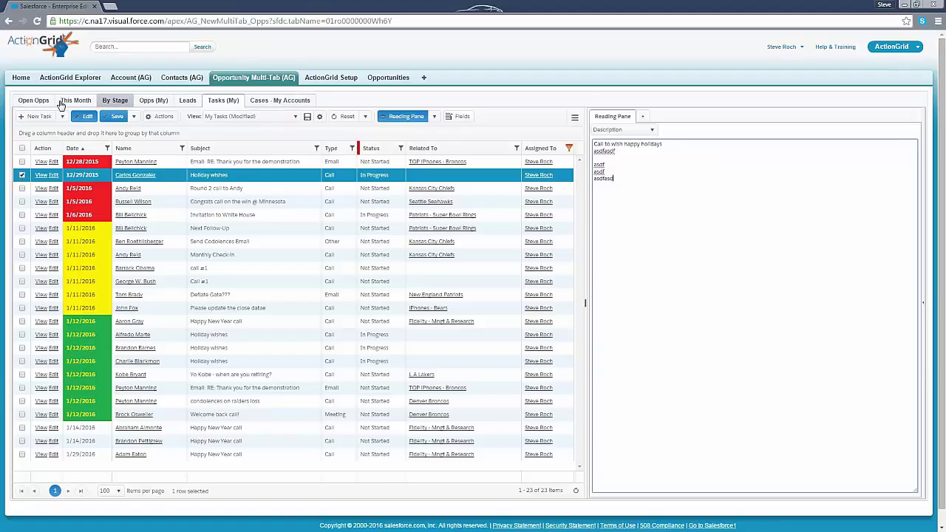
Step: In the Open Opps grid, clear the conditional formatting and select the rows from the first Denver Broncos through San Francisco 49ers
left_click(34, 103)
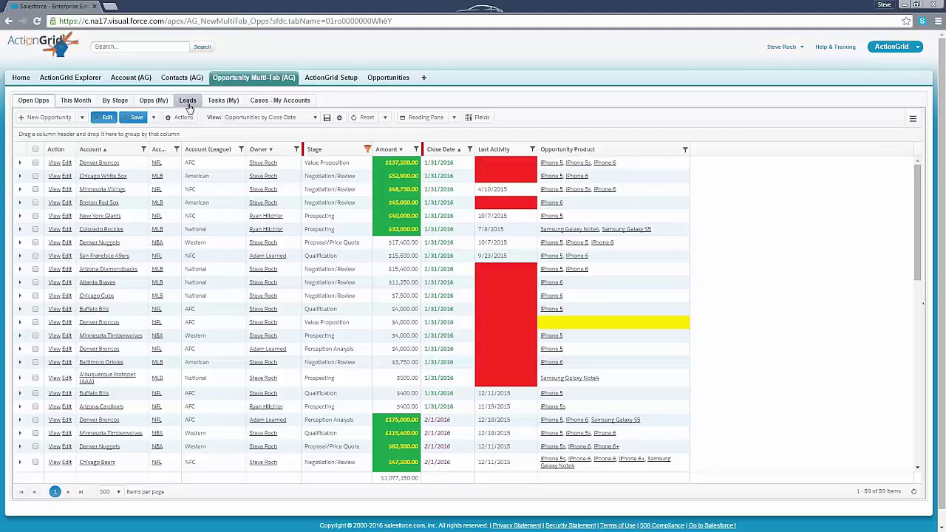
left_click(385, 118)
left_click(385, 158)
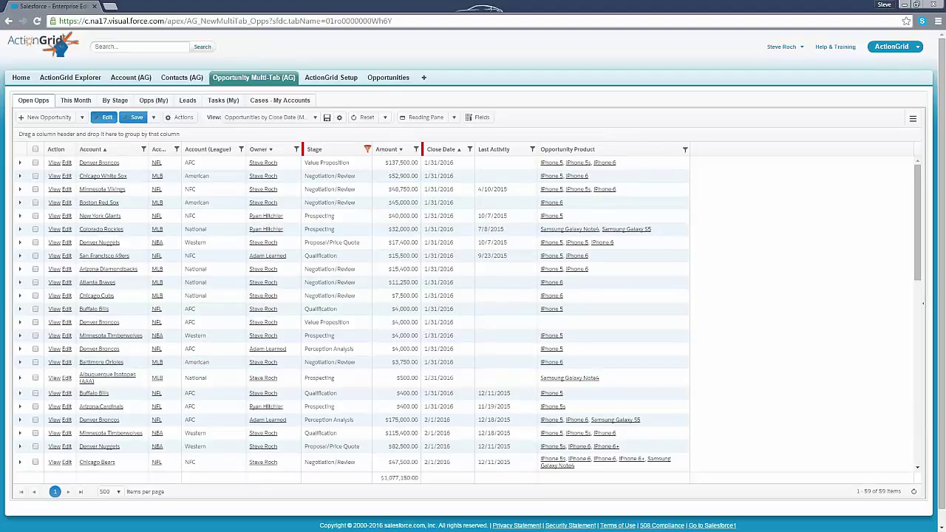
left_click_drag(215, 163, 224, 251)
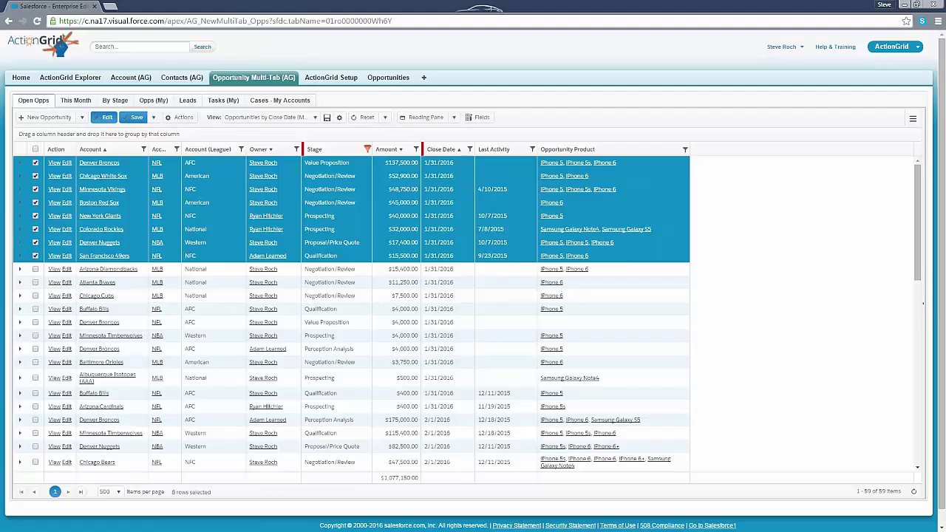
Step: Review the smart filter values for the Owner and Stage columns, leaving both filter selections as they are
left_click(297, 150)
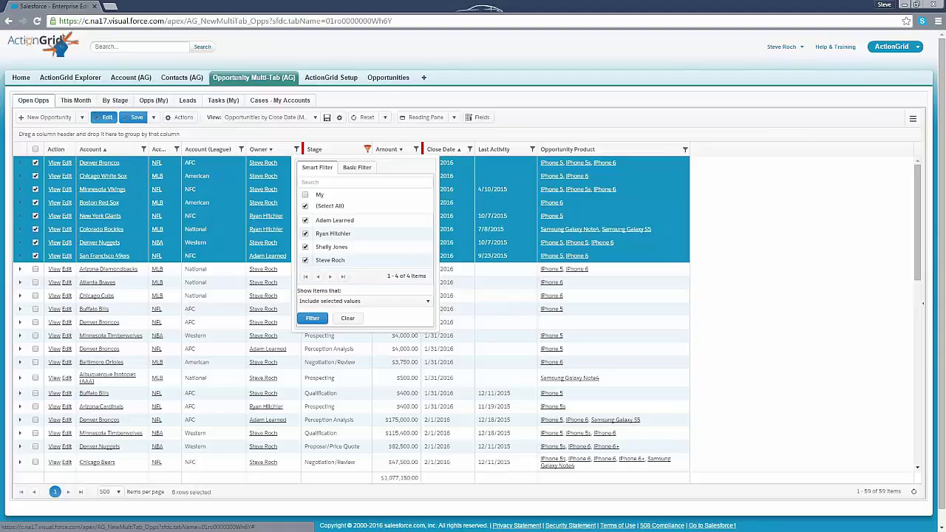
left_click(312, 318)
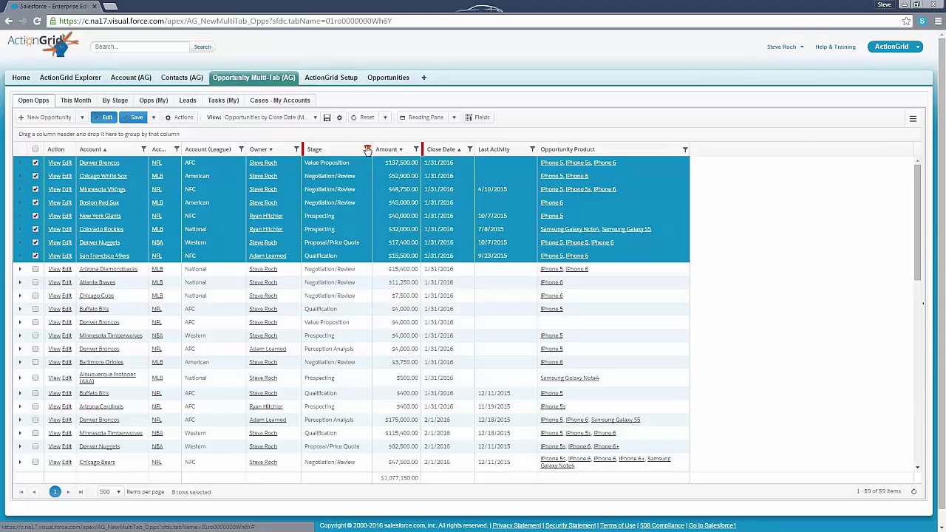
left_click(367, 149)
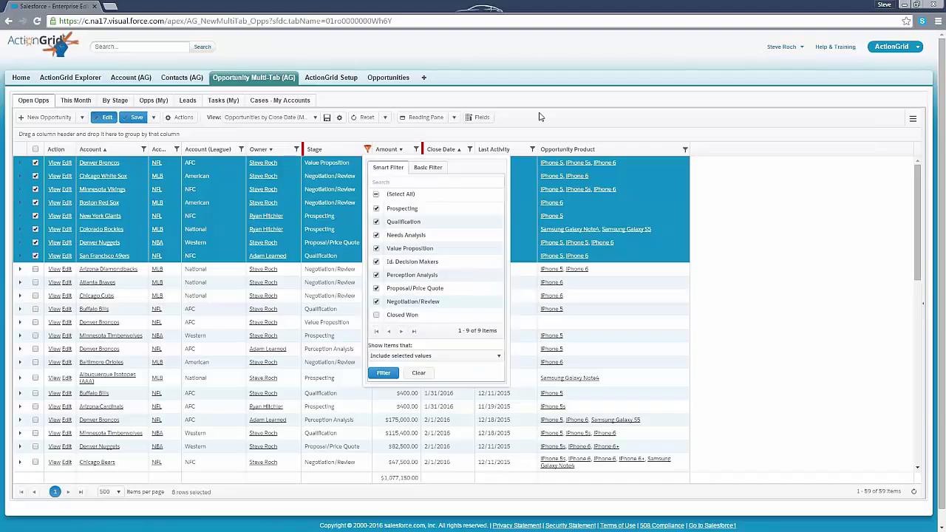
left_click(545, 138)
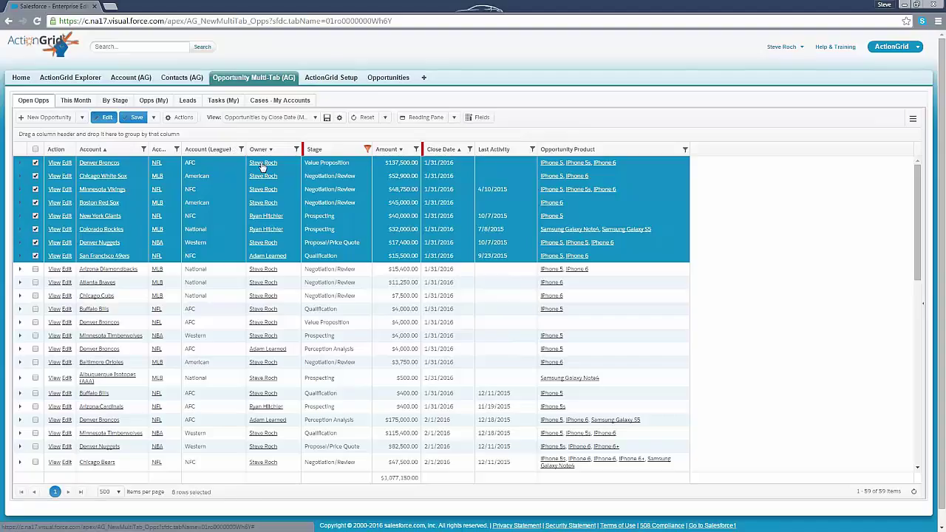
Step: Group the open opportunities by Owner, collapse all groups and expand only the second owner's group
left_click_drag(286, 153, 224, 138)
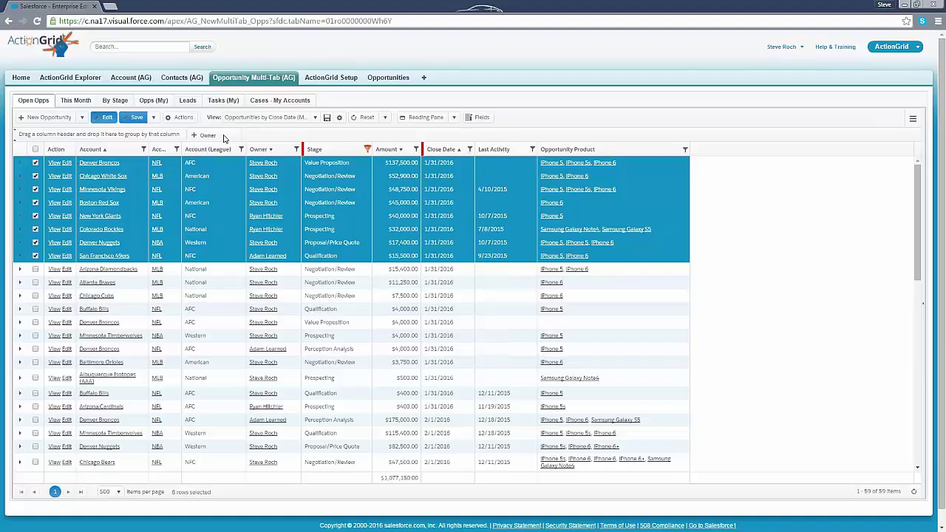
left_click_drag(224, 139, 224, 139)
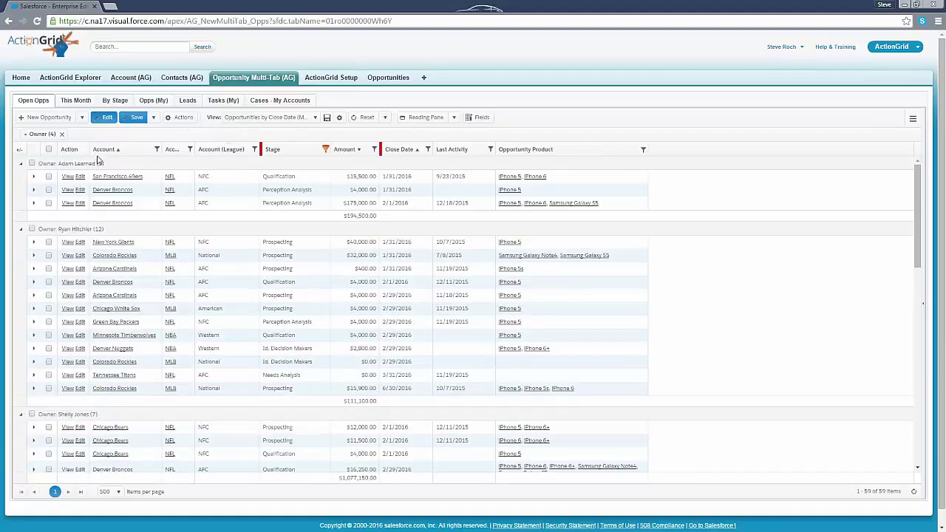
left_click(20, 150)
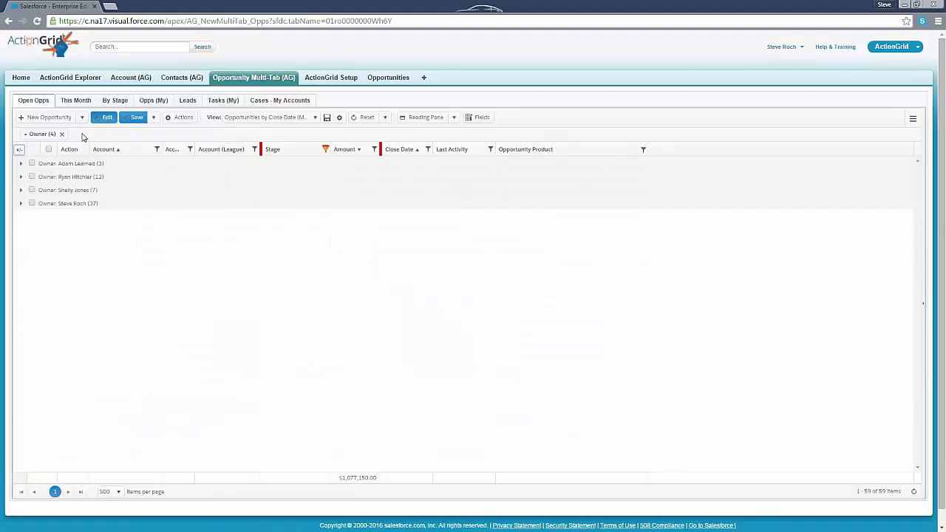
left_click(20, 177)
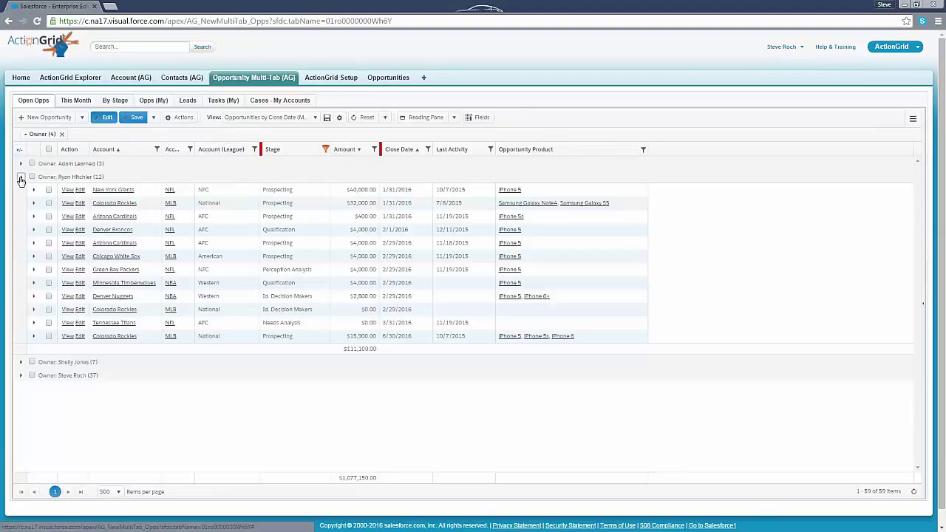
left_click_drag(58, 177, 95, 177)
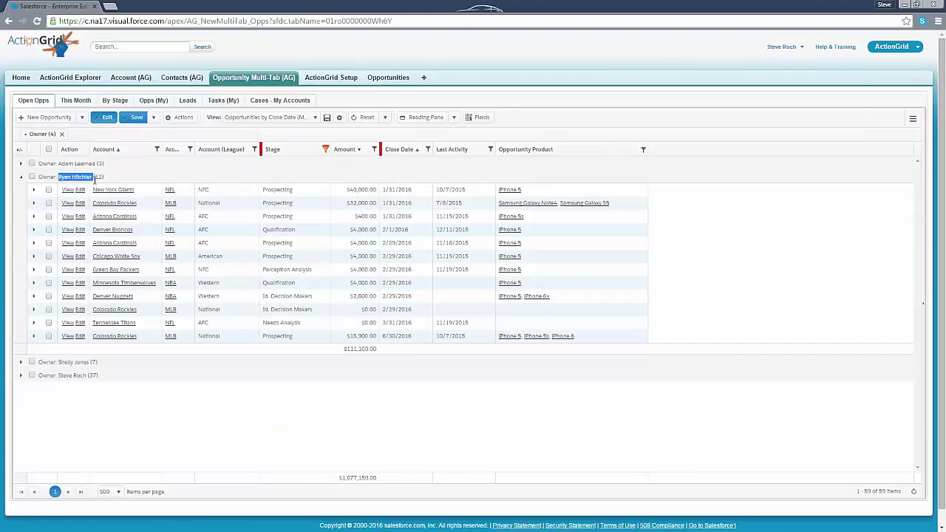
Step: Add Close Date as a second grouping level, collapse all groups and expand the second owner's 1/31/2016 opportunities
left_click_drag(404, 155, 211, 136)
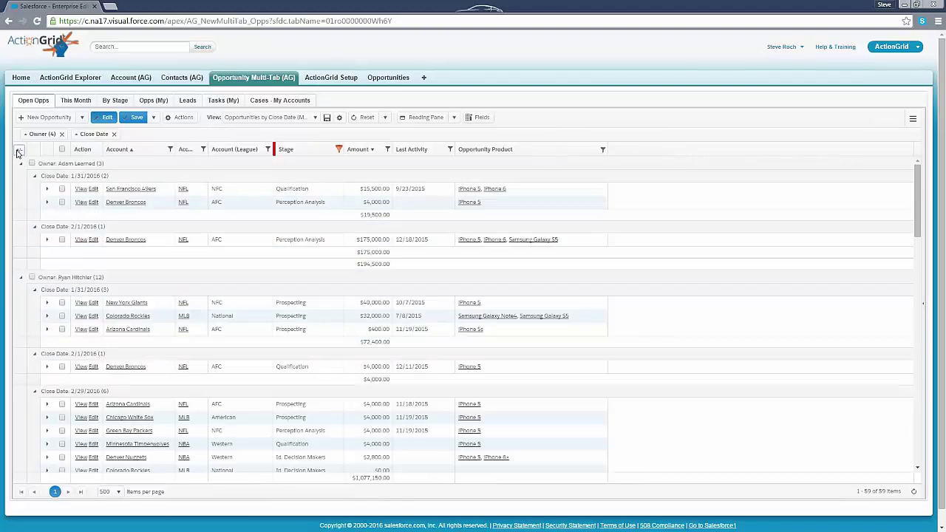
left_click(20, 150)
left_click(21, 177)
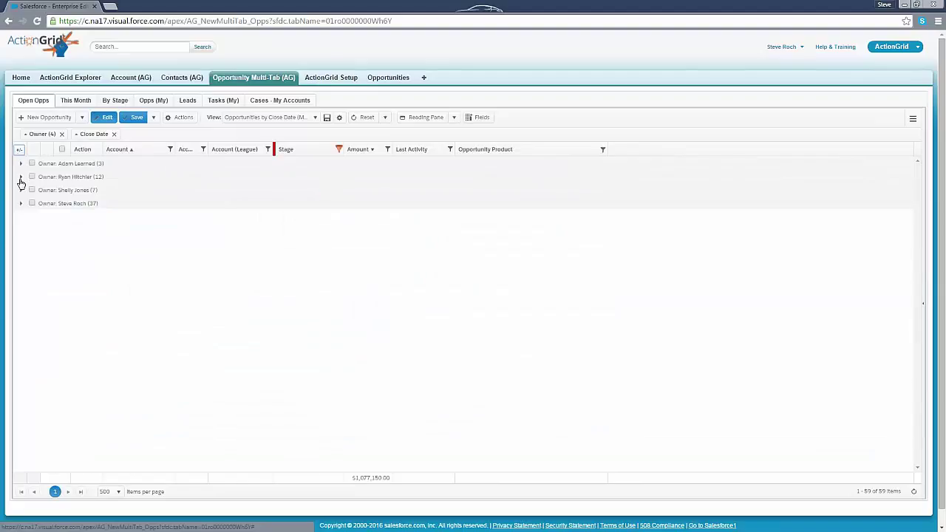
left_click_drag(54, 177, 108, 176)
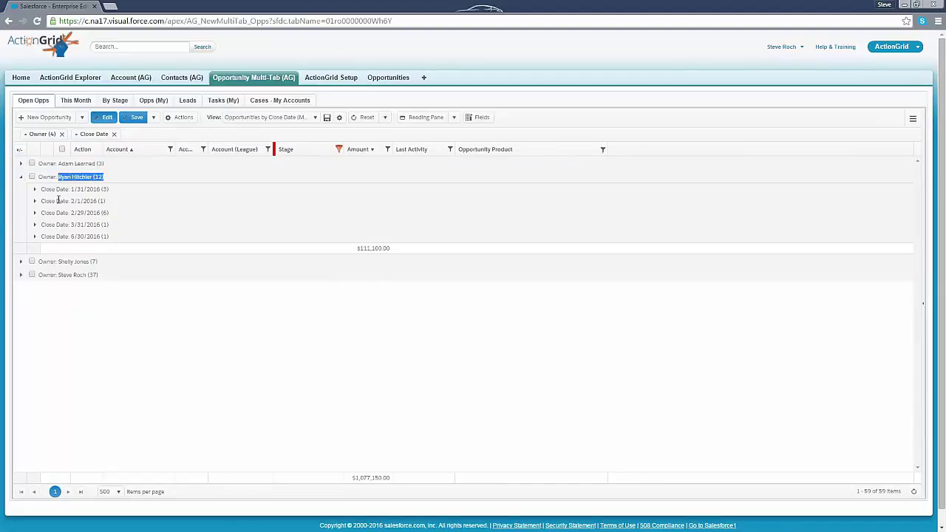
left_click(35, 190)
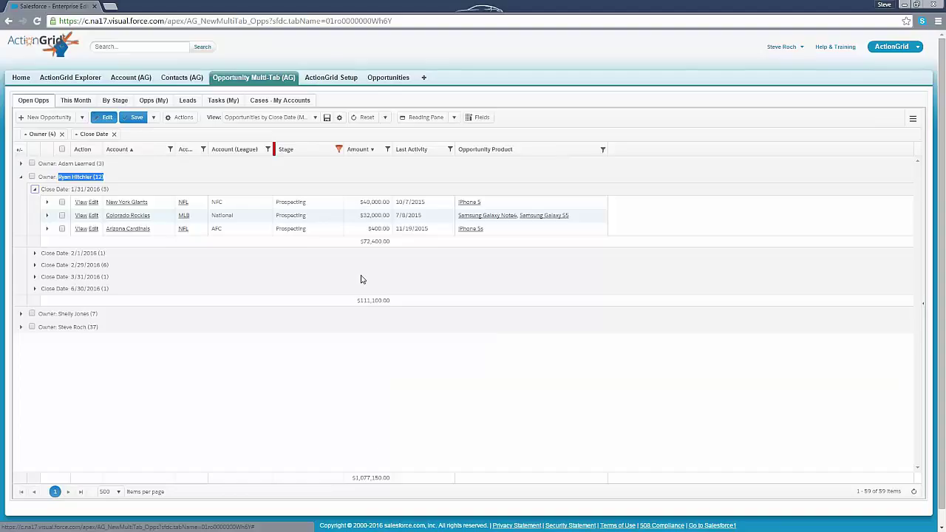
Step: Check the Amount subtotals for the 1/31/2016 close date and the expanded owner, and the grid's grand total
left_click_drag(361, 242, 392, 242)
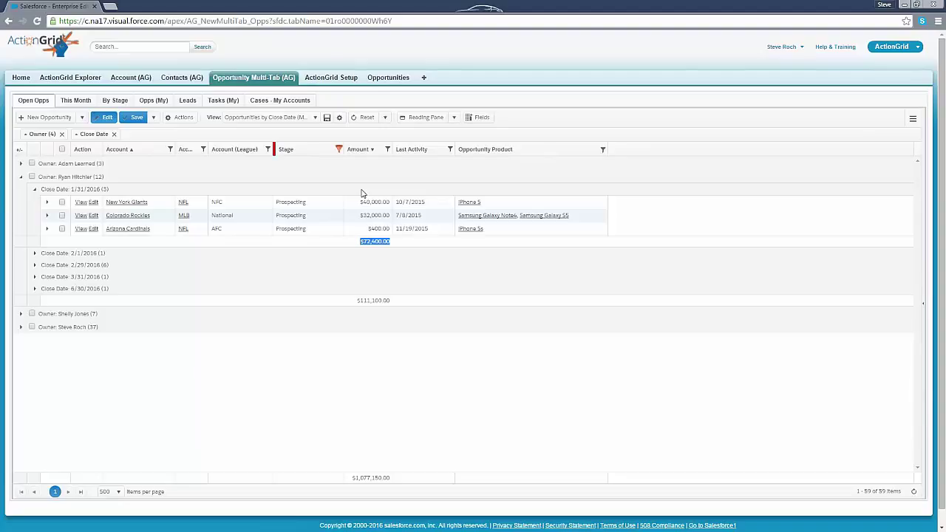
left_click(377, 241)
double_click(362, 241)
left_click_drag(359, 300, 393, 299)
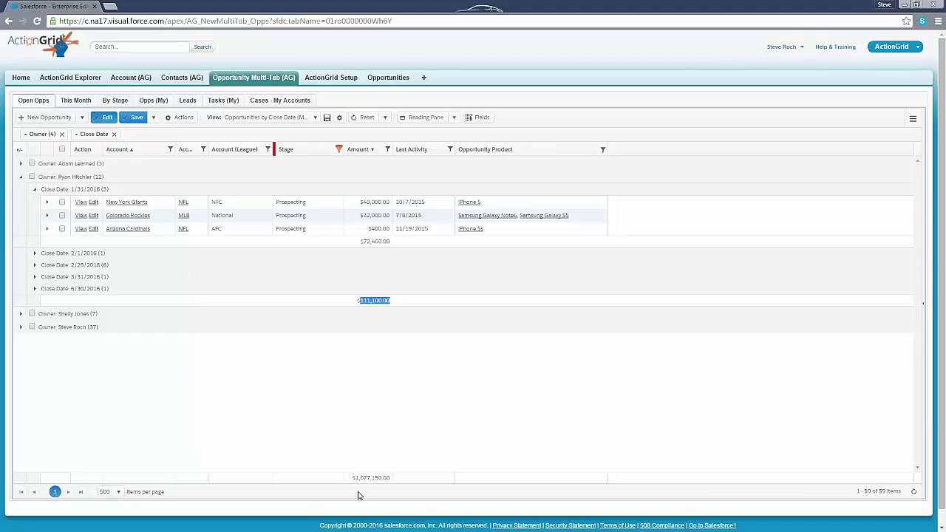
left_click_drag(353, 478, 392, 477)
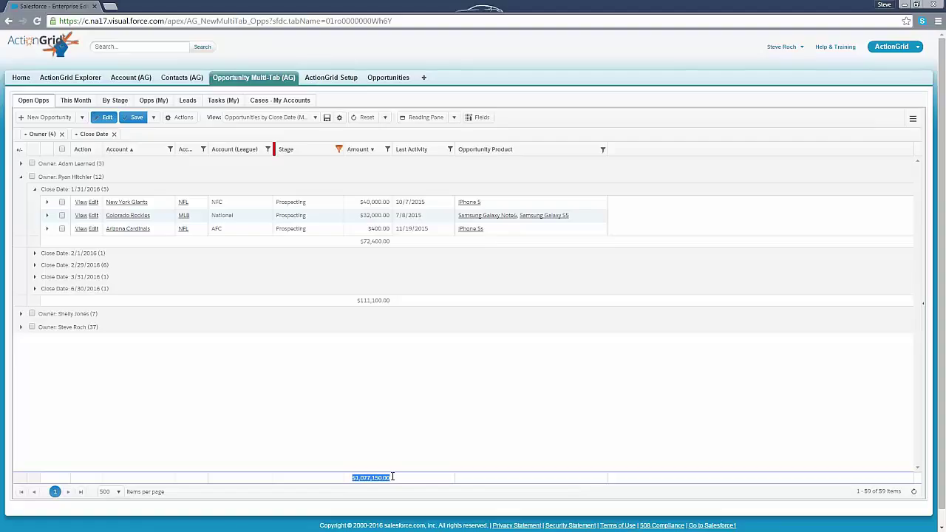
Step: Summarize the Amount column for the New York Giants, Colorado Rockies and Arizona Cardinals rows closing 1/31/2016 and check the sum
left_click_drag(226, 204, 229, 237)
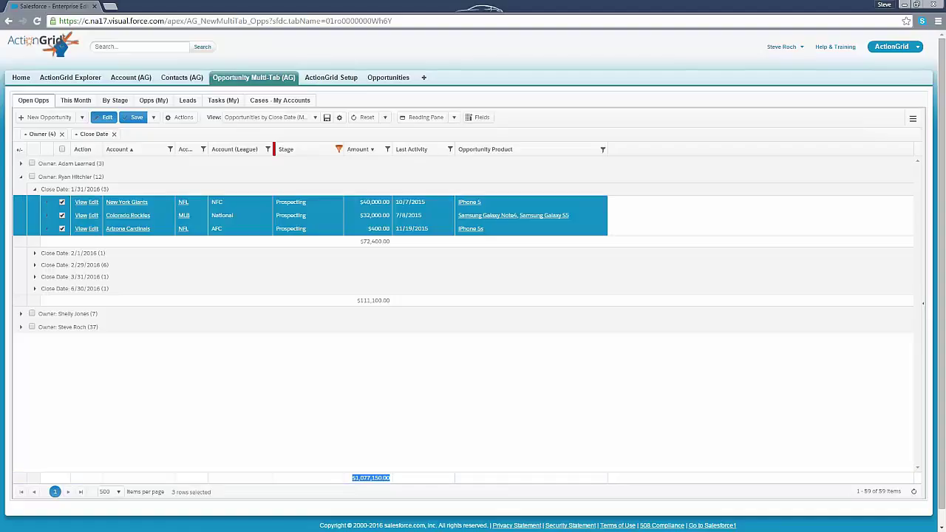
right_click(166, 204)
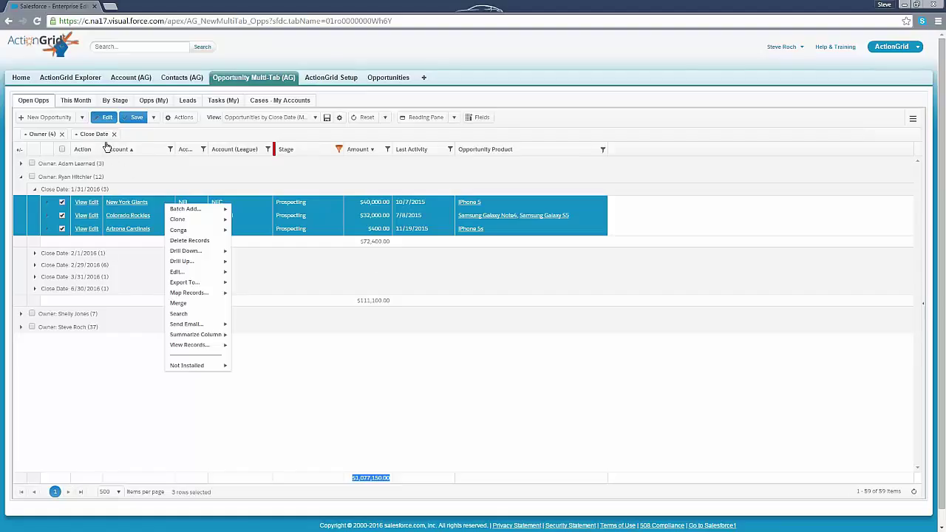
mouse_move(195, 339)
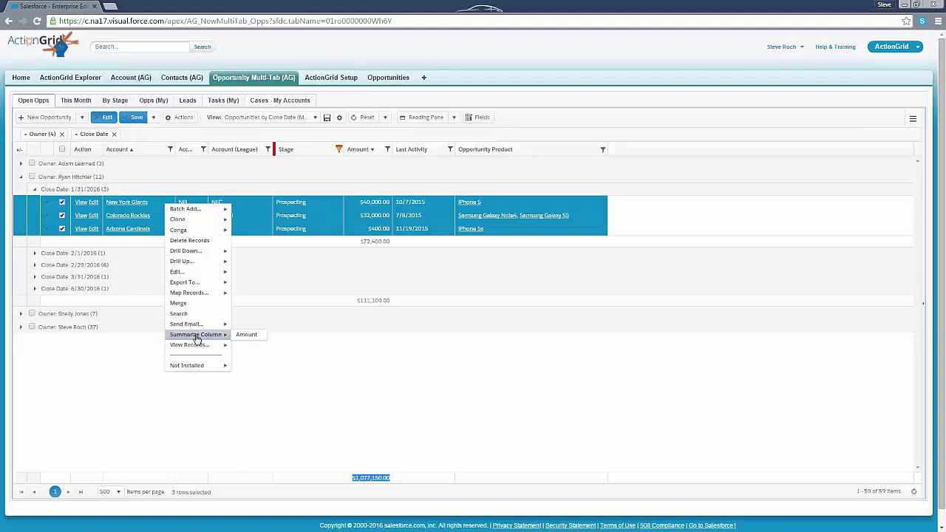
left_click(247, 335)
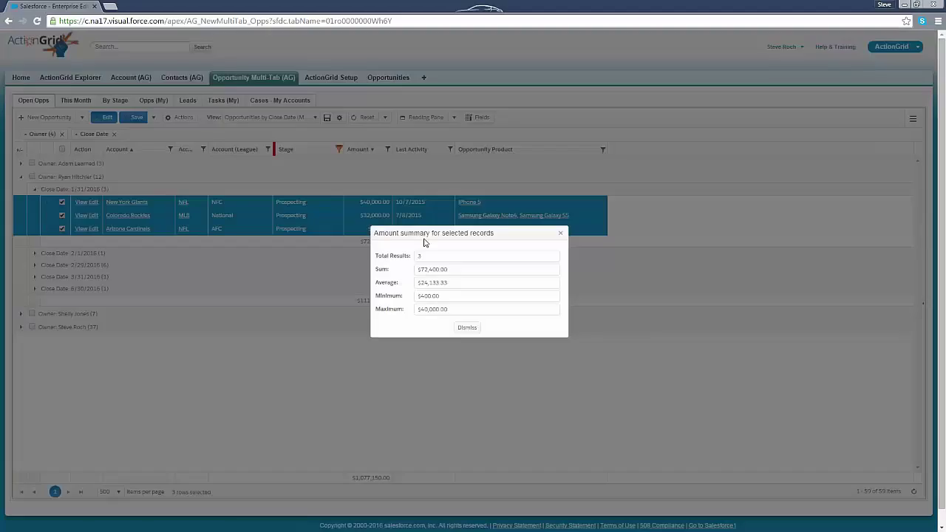
left_click_drag(425, 241, 547, 168)
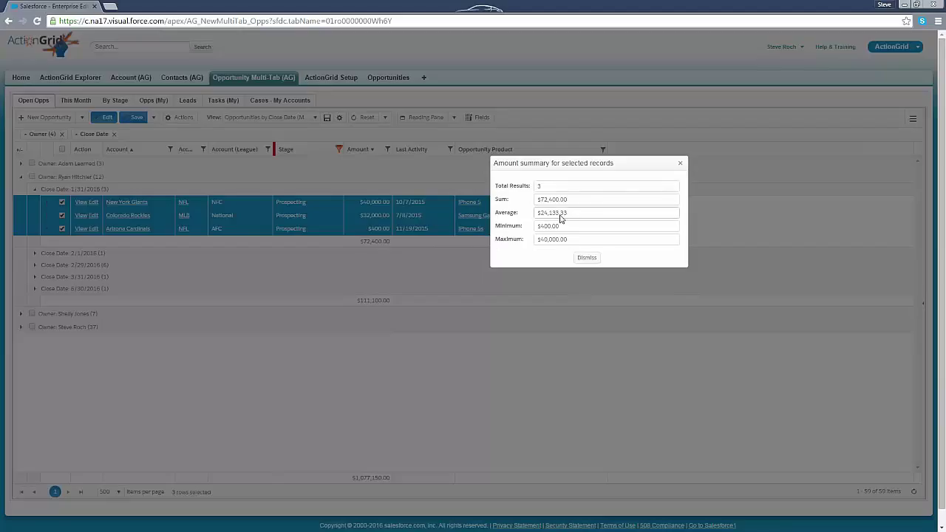
left_click_drag(577, 200, 536, 200)
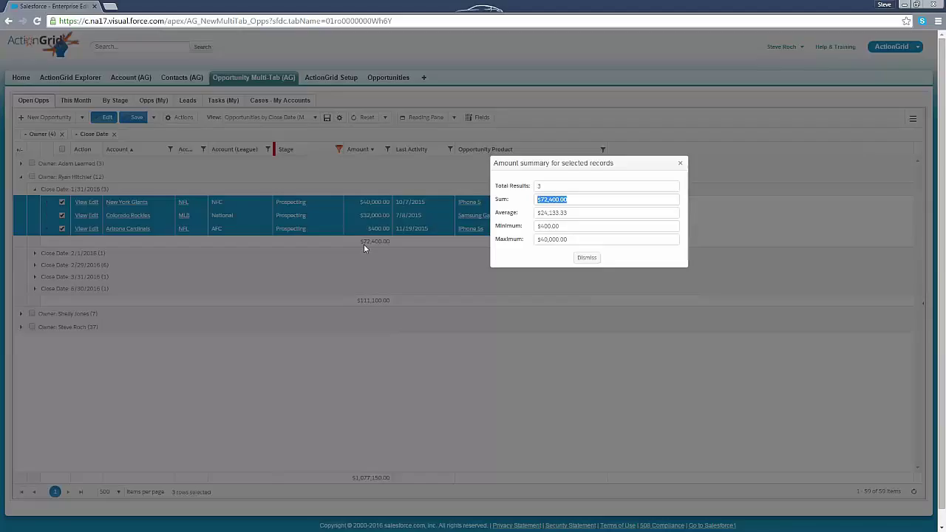
Step: Dismiss the Amount summary, regroup the opportunities by Close Date ahead of Owner, collapse all groups and expand the 1/31/2016 group
left_click(682, 166)
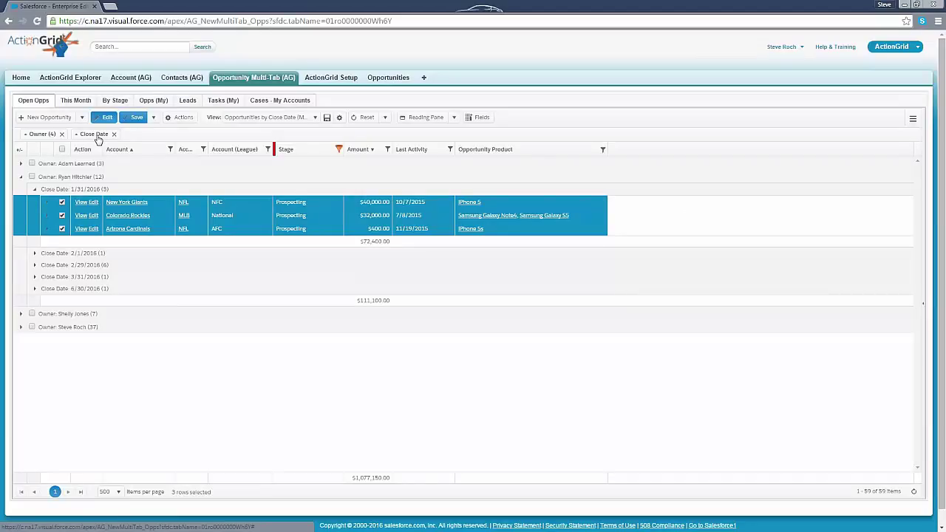
left_click_drag(97, 140, 50, 136)
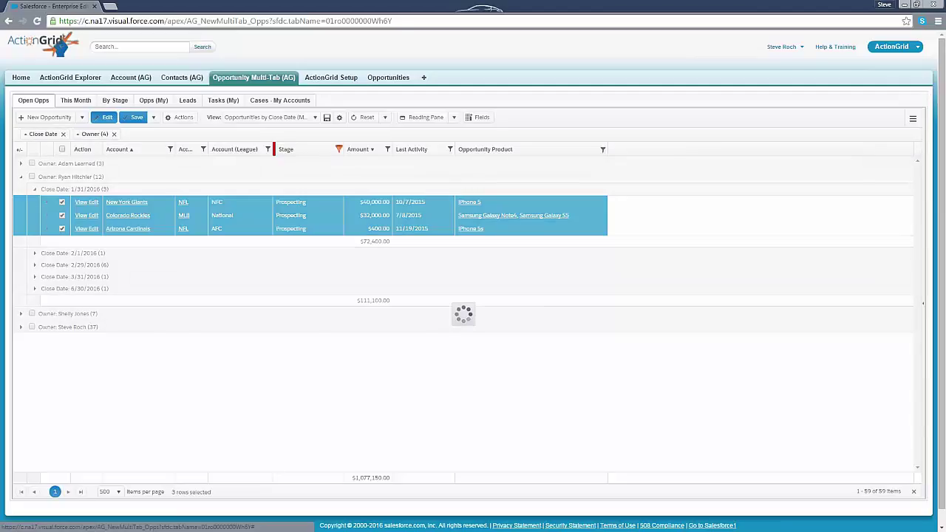
left_click(19, 151)
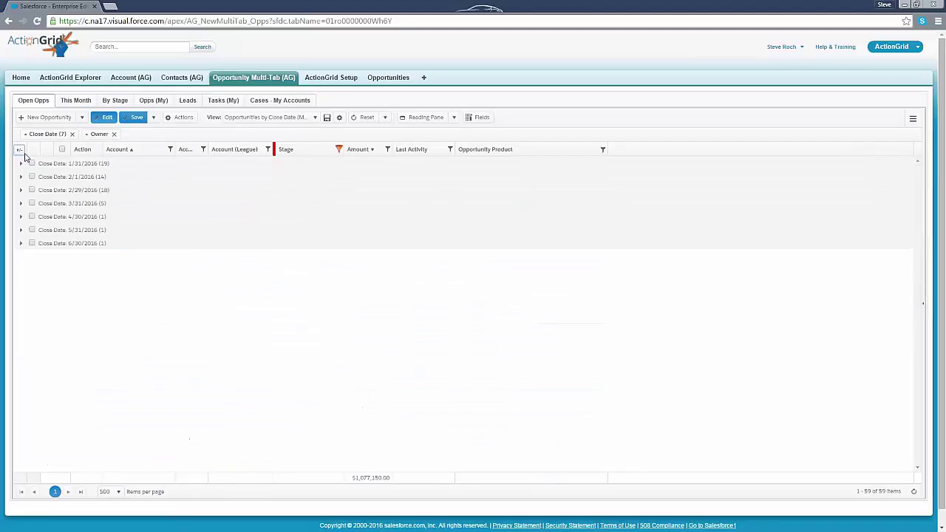
left_click(21, 165)
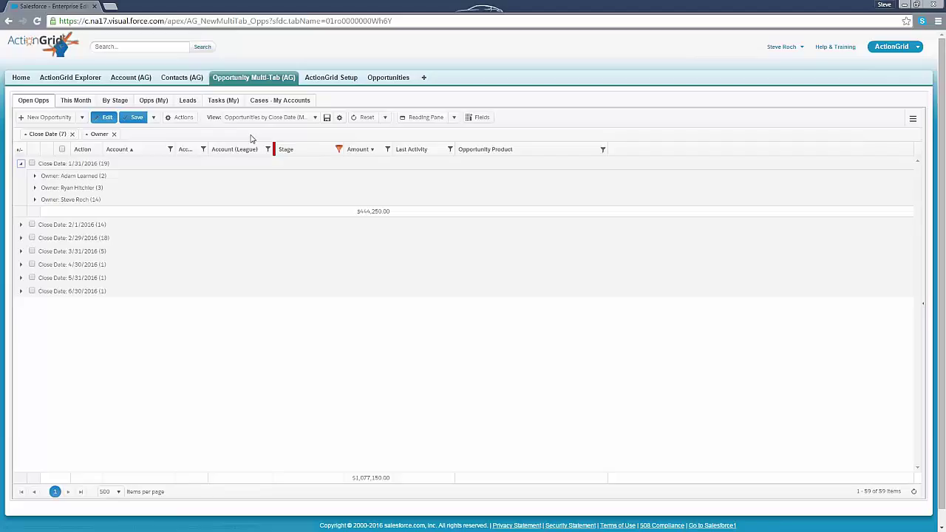
Step: Remove the Owner and Close Date groupings and widen the Account Record Type column until its full heading fits
left_click(114, 134)
left_click(71, 134)
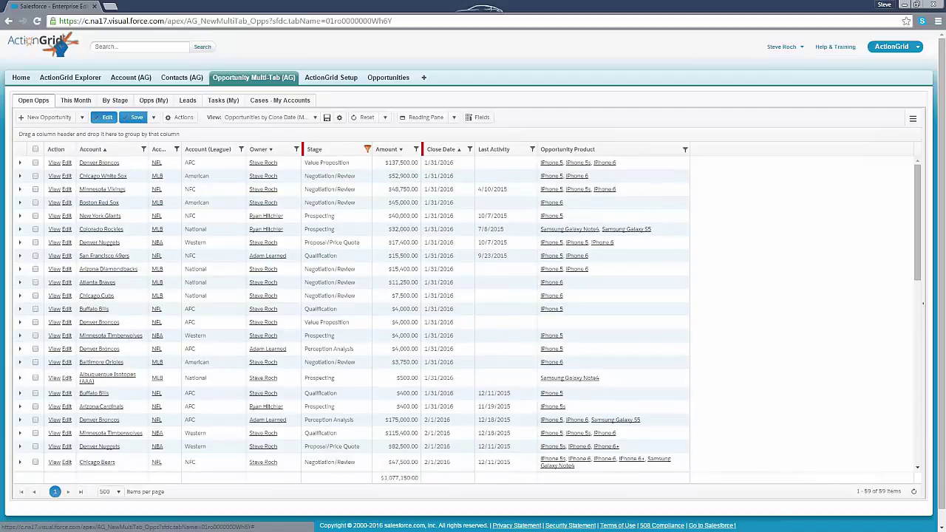
left_click_drag(181, 151, 194, 150)
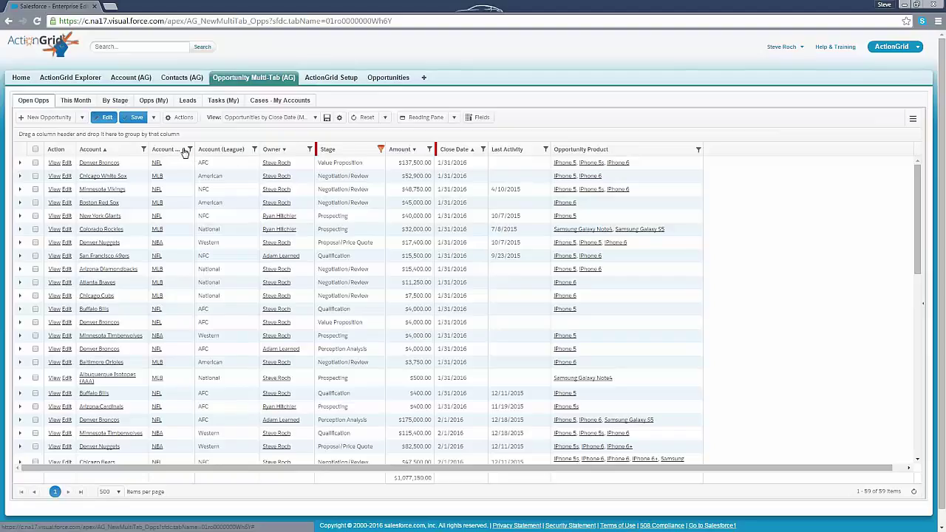
left_click_drag(193, 149, 245, 150)
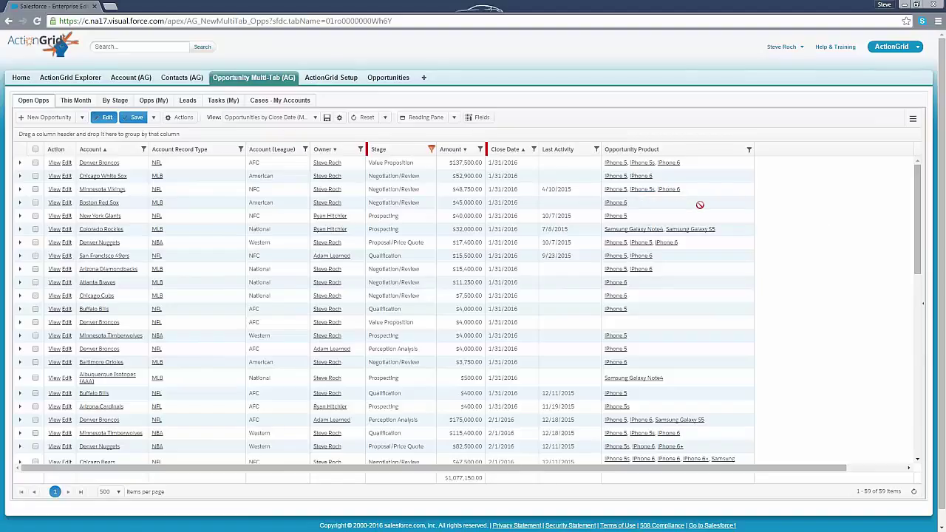
Step: Show the field list and remove the Last Activity column from the opportunity grid
left_click(482, 119)
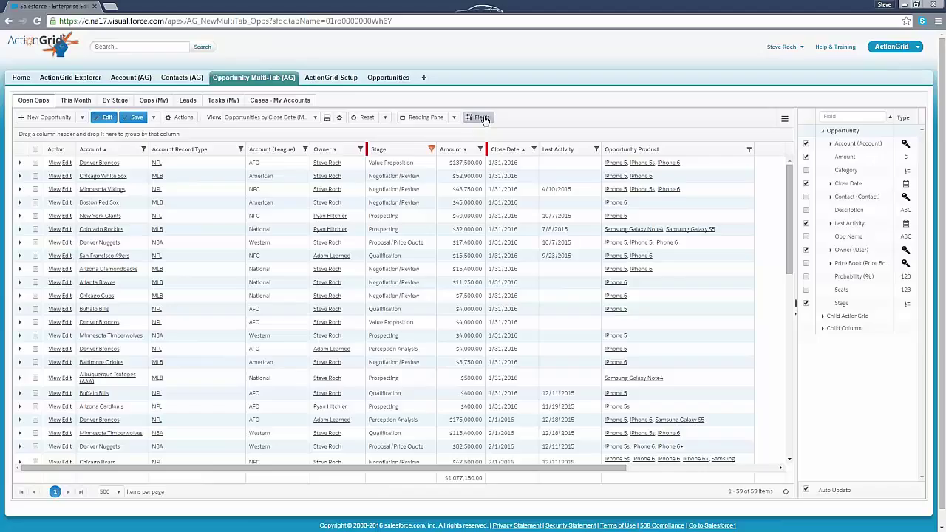
left_click_drag(567, 150, 874, 359)
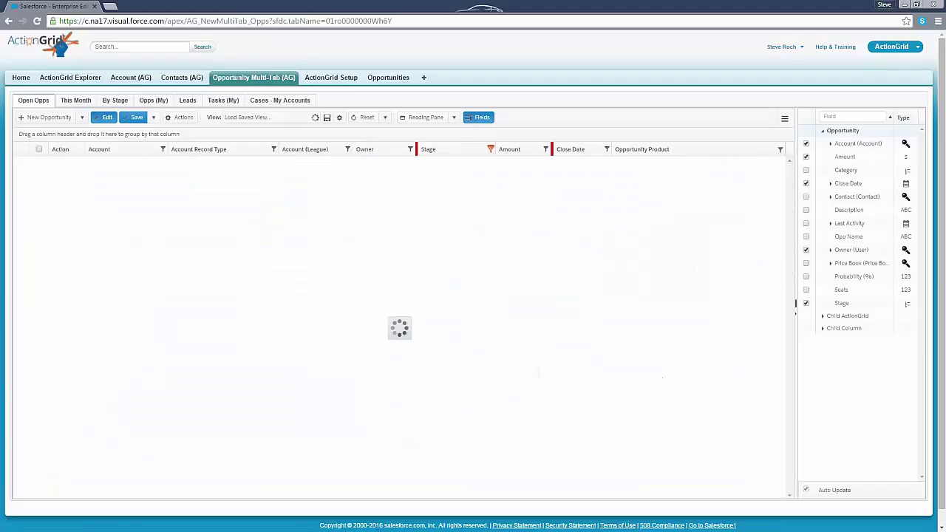
mouse_move(507, 150)
left_mouse_down()
mouse_move(451, 148)
mouse_move(516, 154)
left_mouse_up()
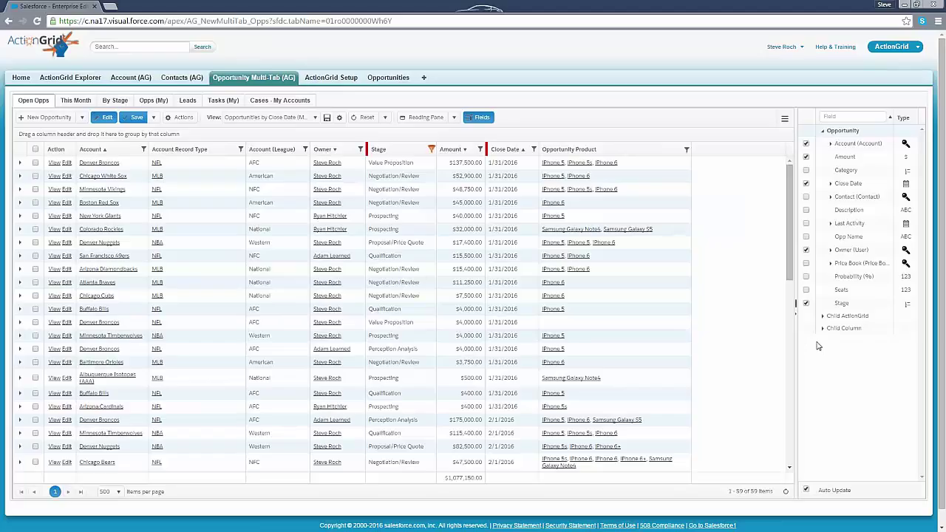
Step: Expand the Account fields under Opportunity and add the account's Division field as a grid column
left_click(820, 133)
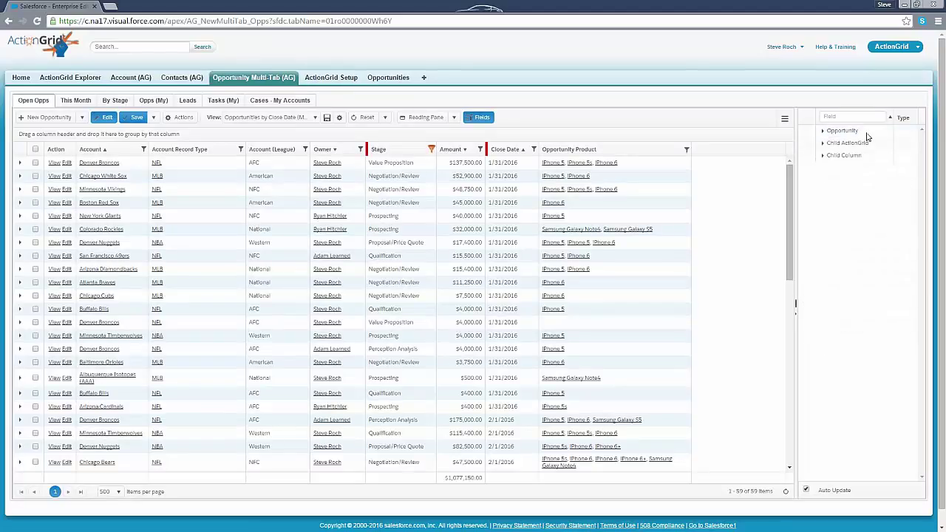
left_click(823, 132)
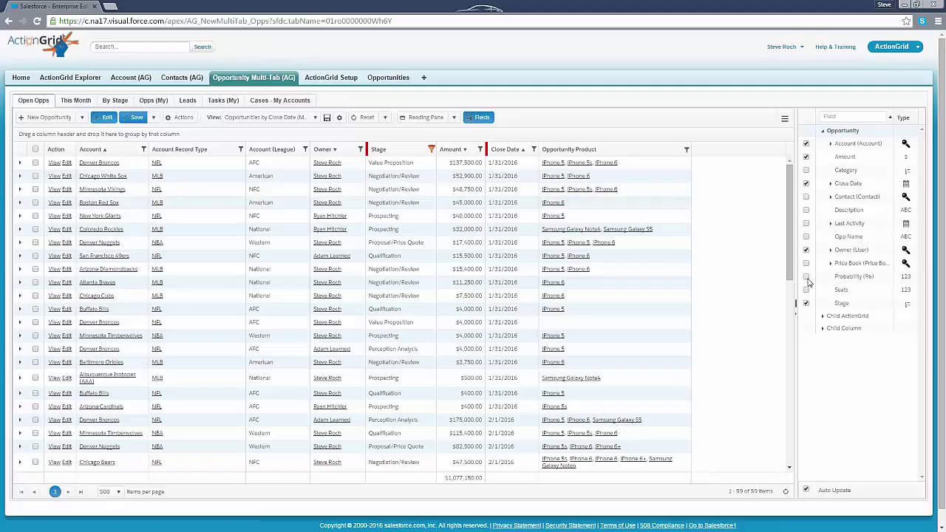
left_click(830, 144)
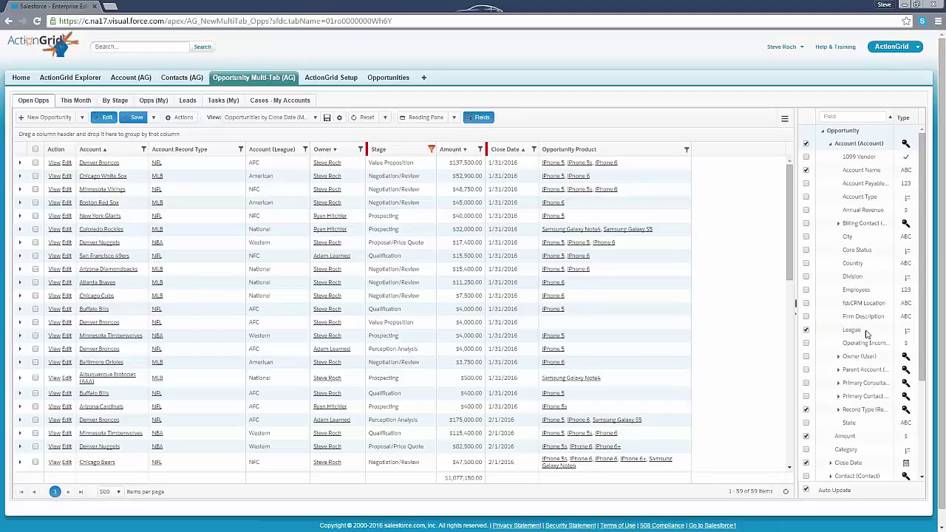
left_click_drag(281, 148, 261, 195)
left_click(807, 277)
Step: Filter Account Record Type to NFL only and move the Account (Division) column between Account (League) and Owner
left_click(241, 150)
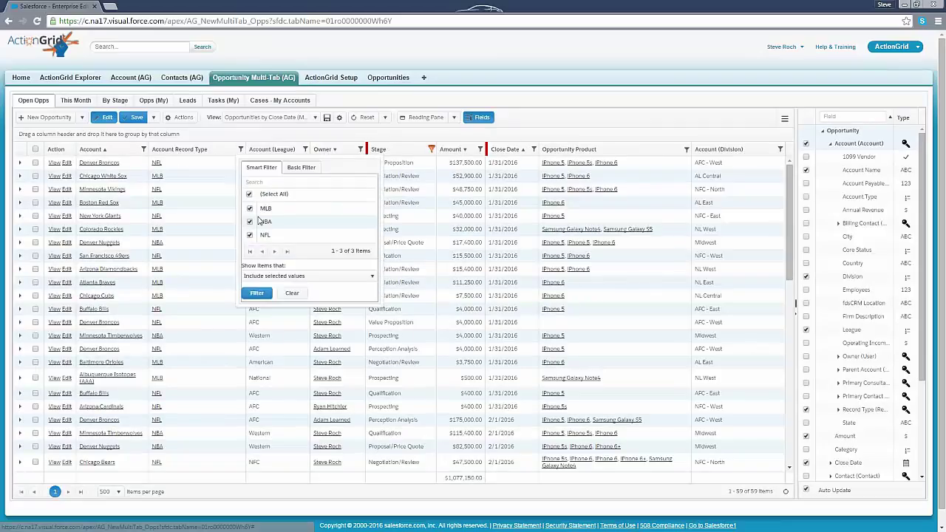
left_click(249, 194)
left_click(249, 235)
left_click(256, 293)
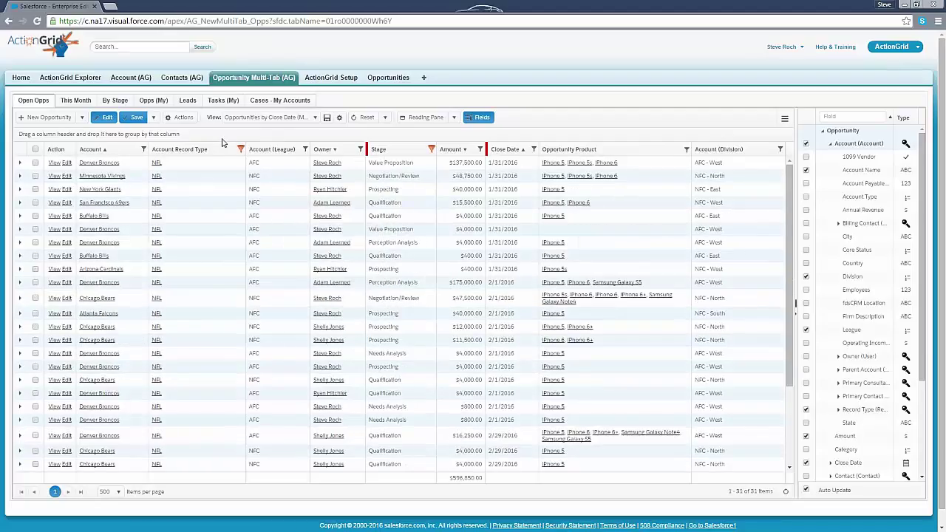
left_click_drag(732, 153, 311, 153)
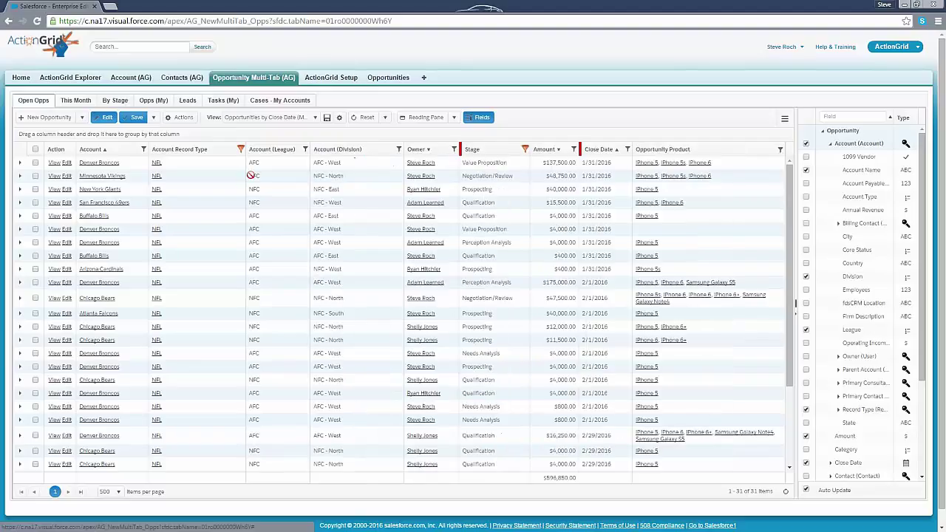
Step: Browse the Billing Contact fields nested under Account and collapse the Account fields again
left_click(839, 225)
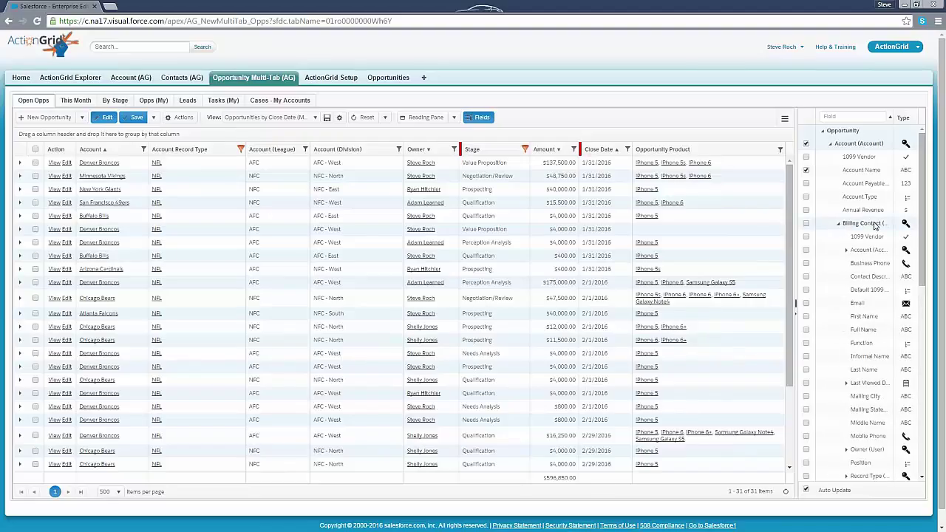
mouse_move(874, 226)
scroll(836, 395, "down", 3)
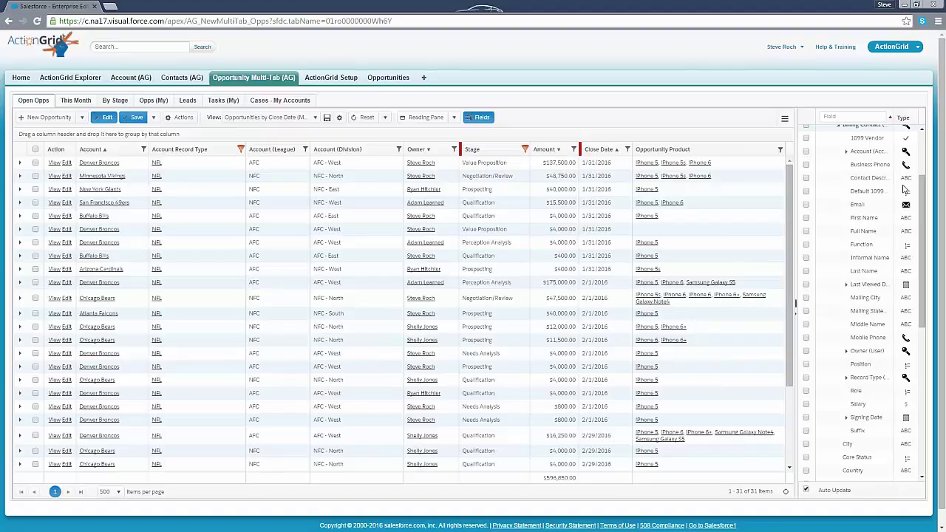
left_click_drag(922, 180, 922, 135)
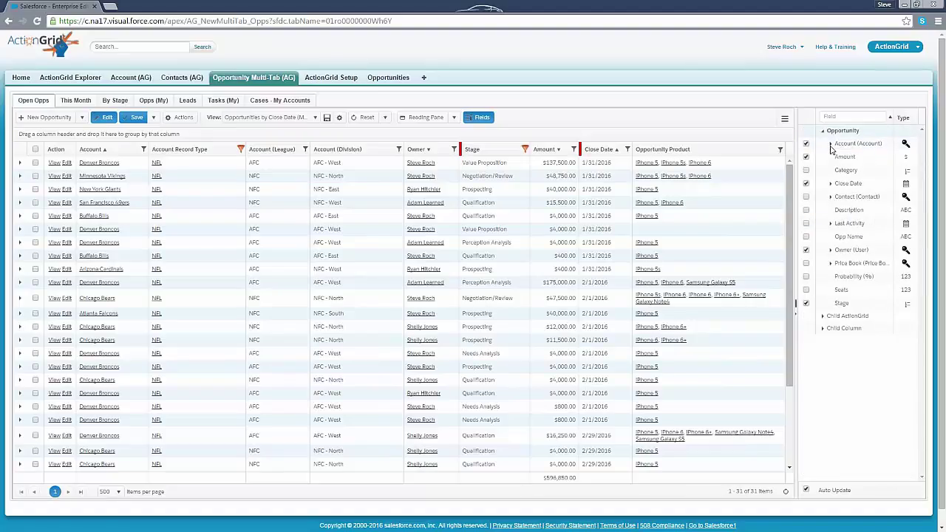
Step: Remove the Account (Division) and Account (League) columns from the opportunity grid
left_click_drag(831, 150, 261, 153)
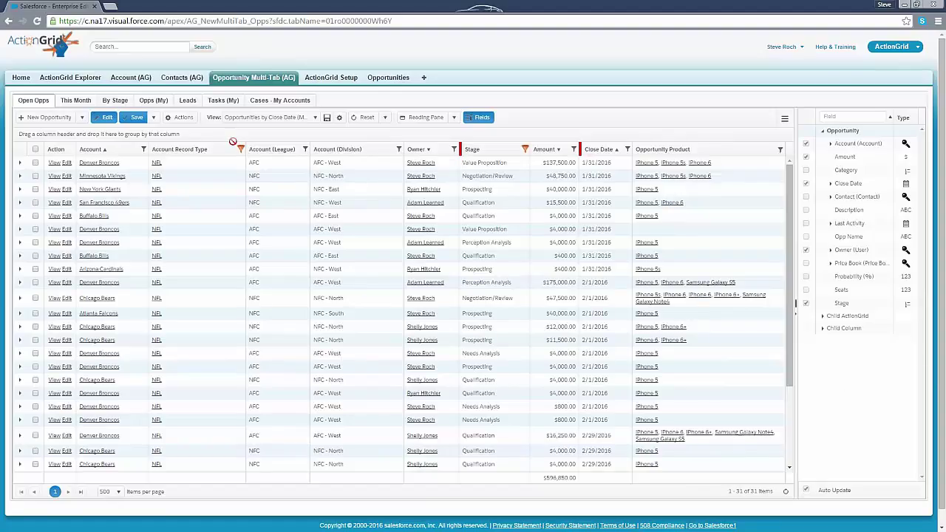
left_click_drag(282, 151, 821, 383)
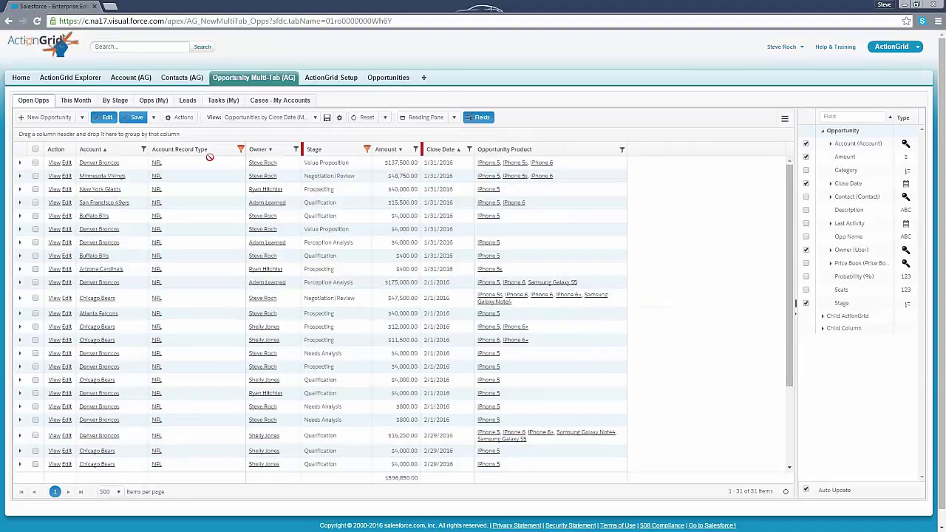
Step: Clear the NFL filter on Account Record Type and remove that column from the grid
left_click(240, 149)
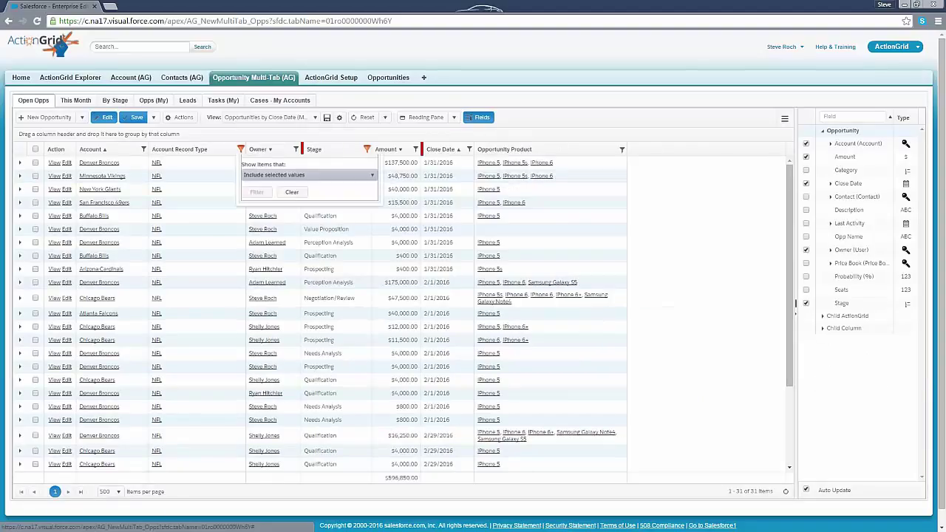
left_click(313, 276)
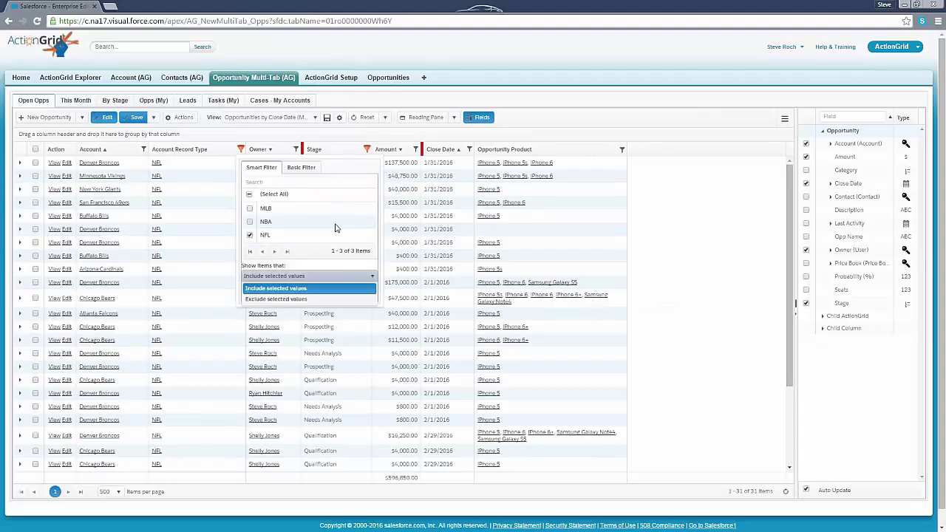
left_click(314, 288)
left_click(255, 292)
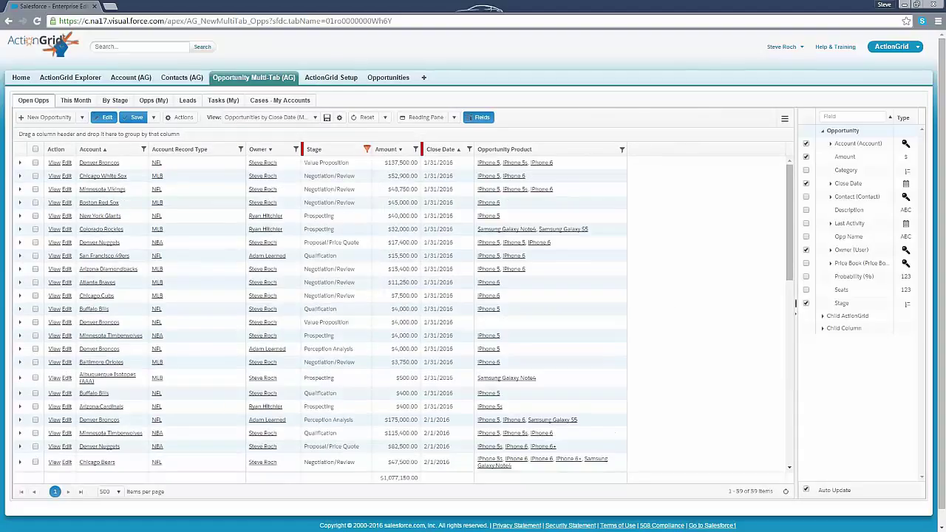
left_click_drag(222, 150, 862, 361)
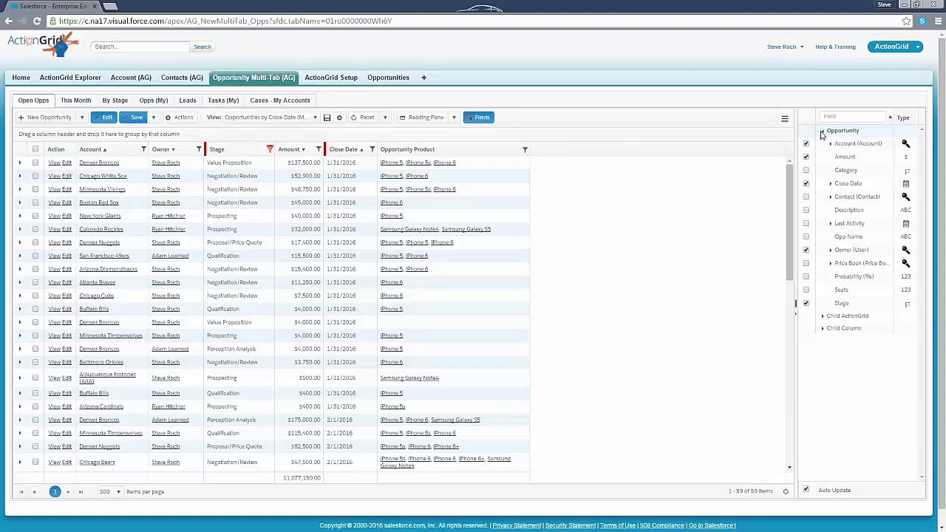
Step: Open the reading pane and review the Description notes of several Denver Broncos opportunities, ending on the $137,500 one
left_click(427, 118)
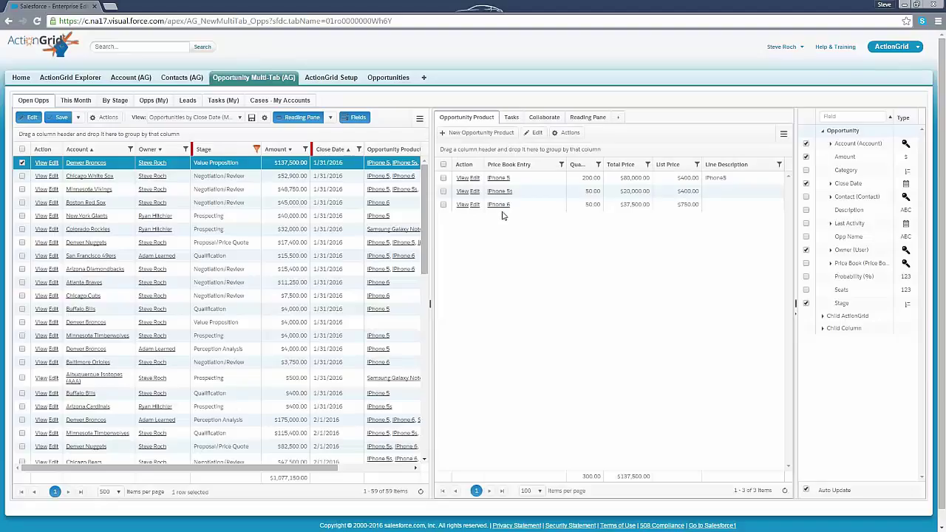
left_click(587, 117)
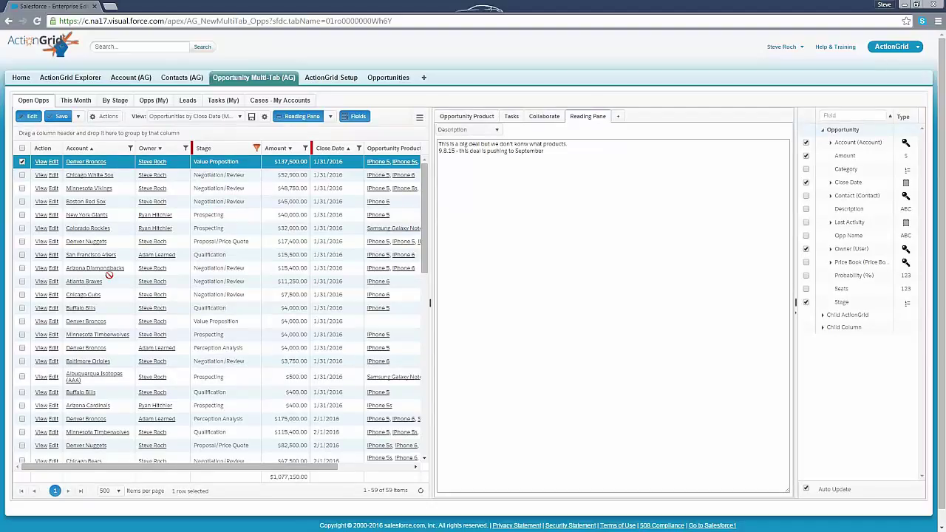
left_click(227, 323)
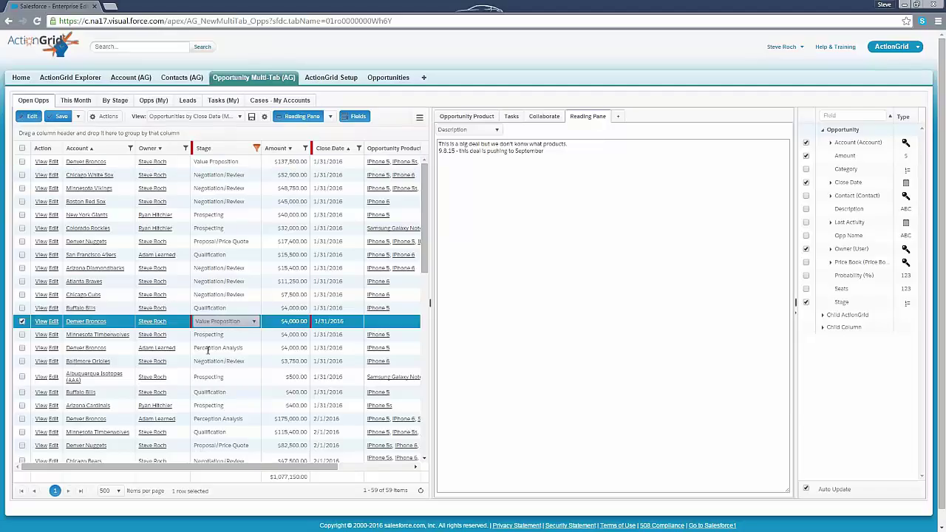
left_click(210, 349)
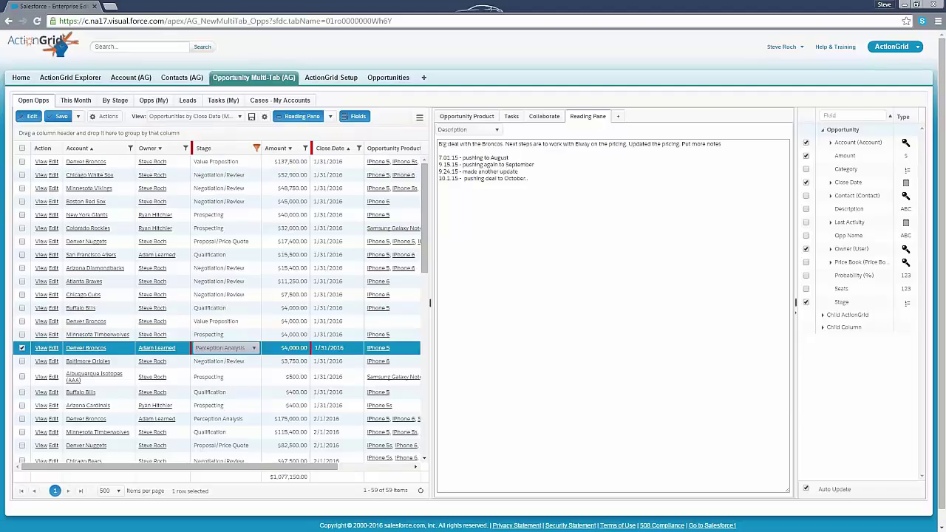
left_click(227, 162)
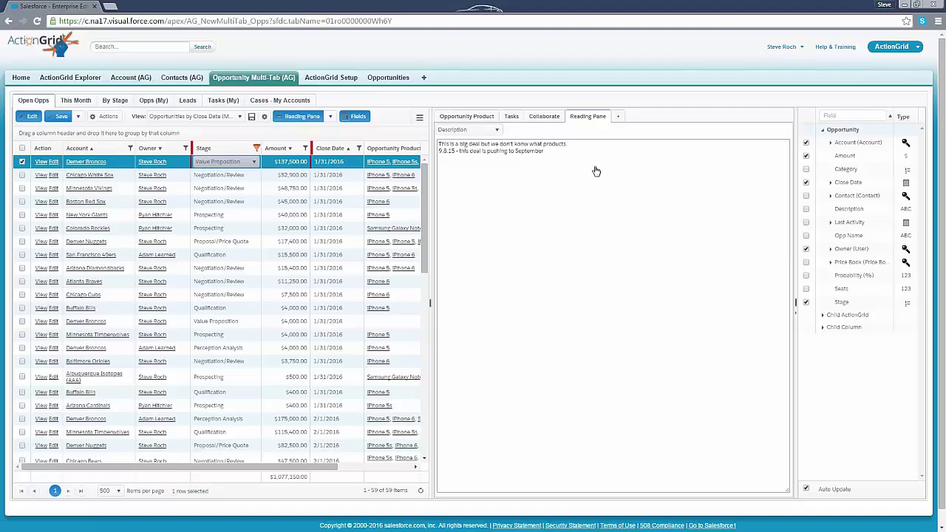
Step: Add a Samsung Galaxy Note4 product line with quantity 1 to the $137,500 Denver Broncos opportunity and save it
left_click(467, 116)
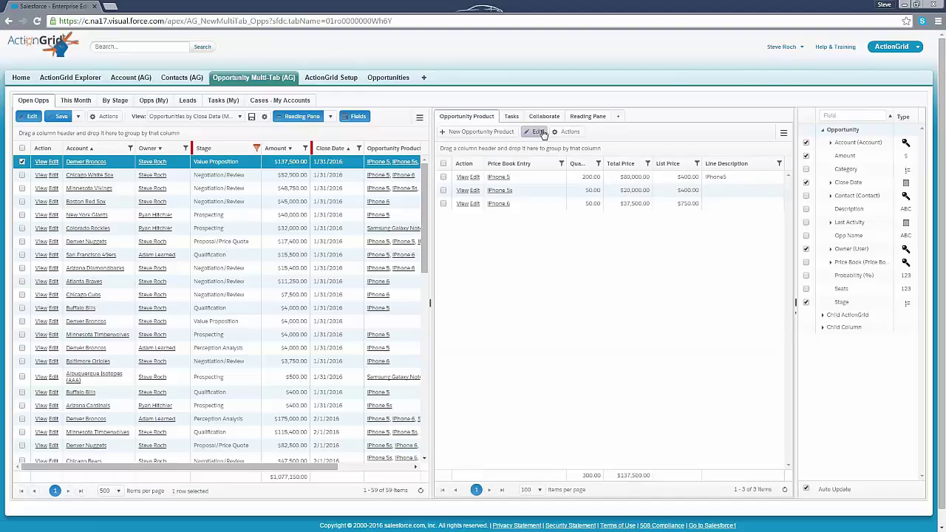
left_click(480, 133)
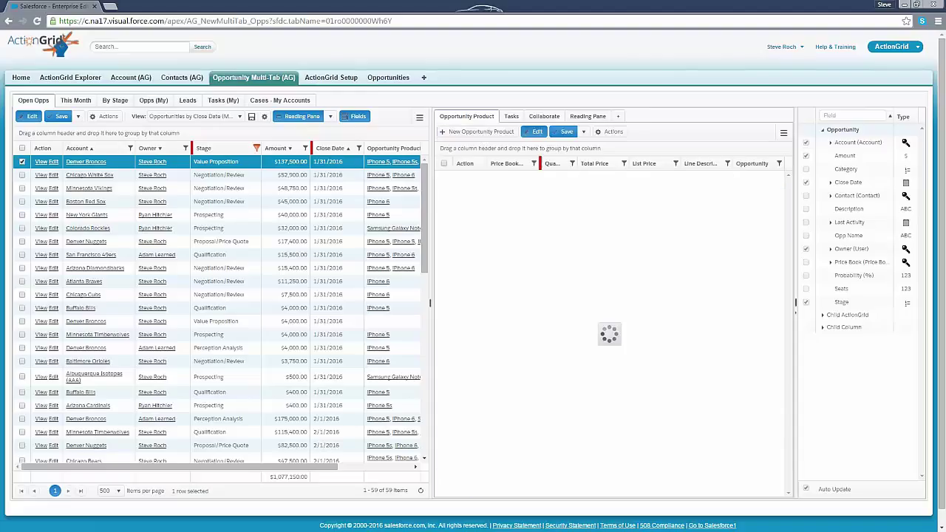
left_click(508, 177)
type("sam")
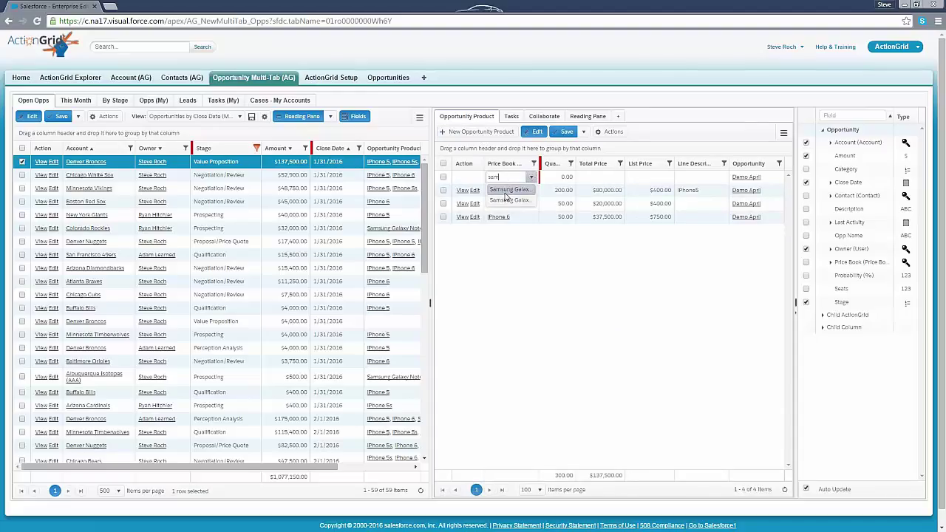
left_click(507, 191)
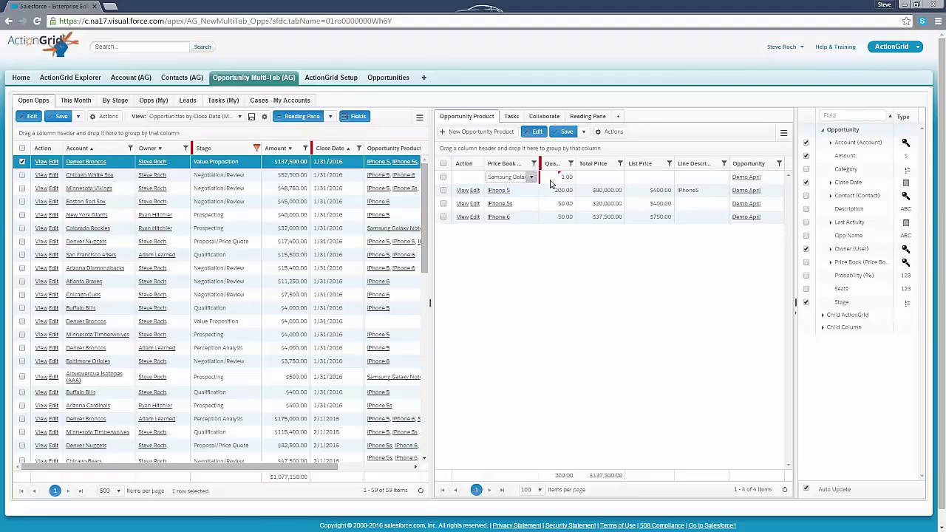
left_click(566, 131)
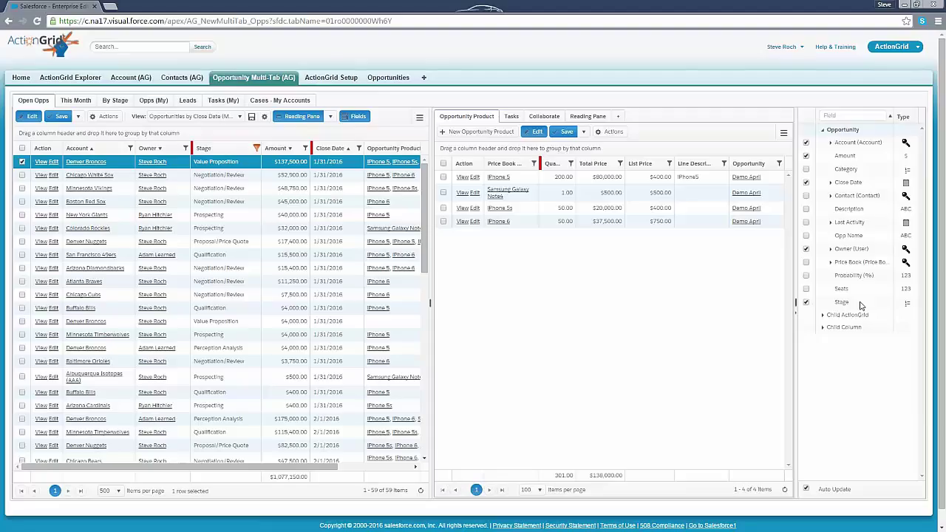
Step: Add the Quotes and "Opportunity: Comp..." child objects as related-record tabs beside the opportunity grid and show the Quotes tab
left_click(823, 316)
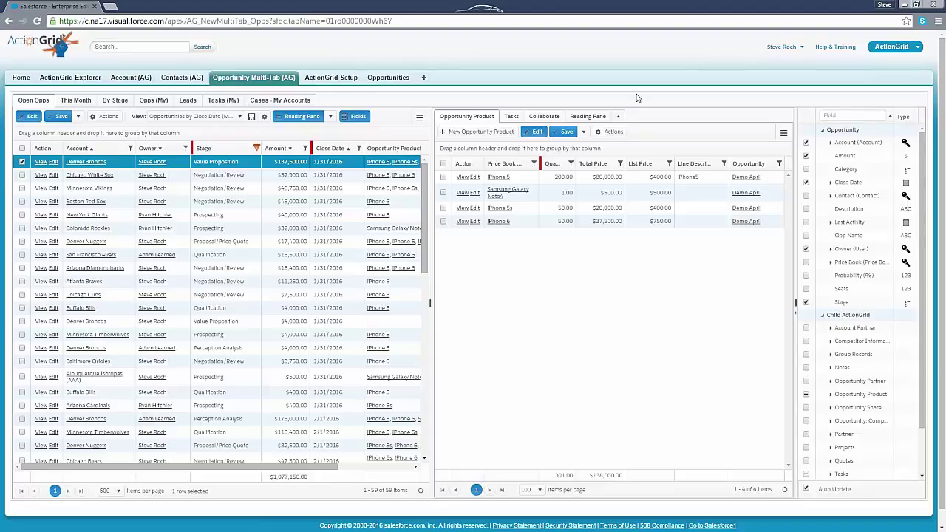
left_click(618, 119)
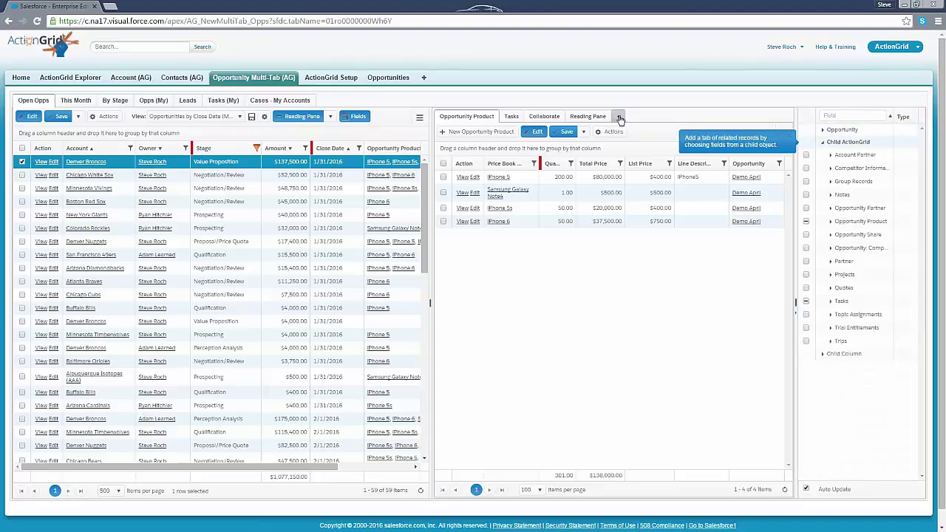
left_click(806, 288)
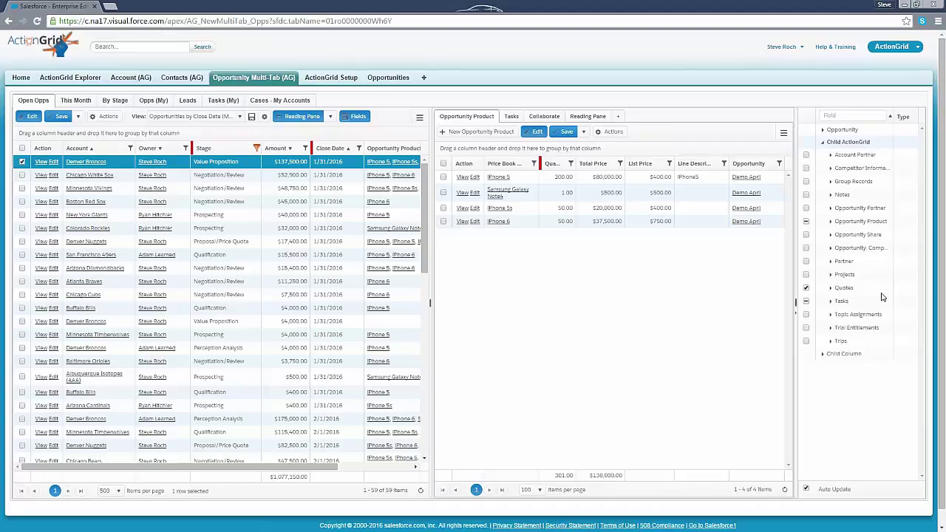
left_click(807, 248)
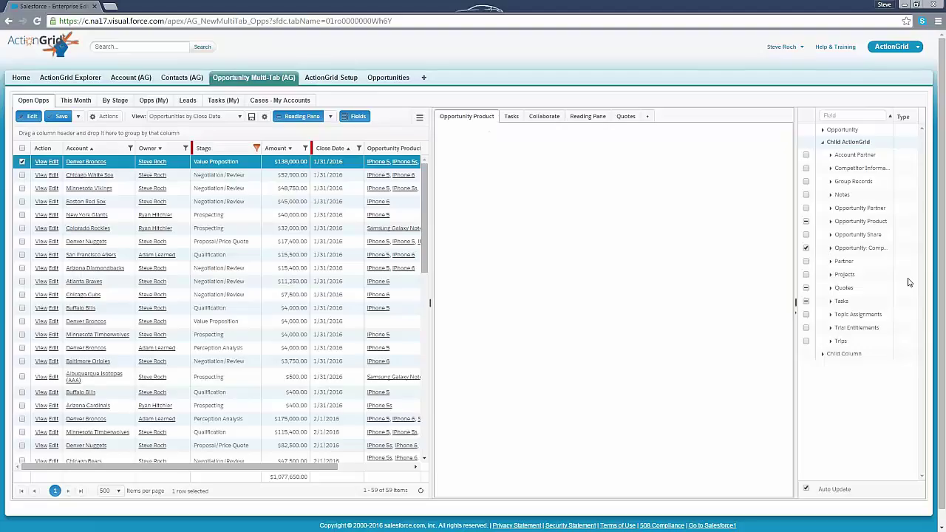
left_click(627, 118)
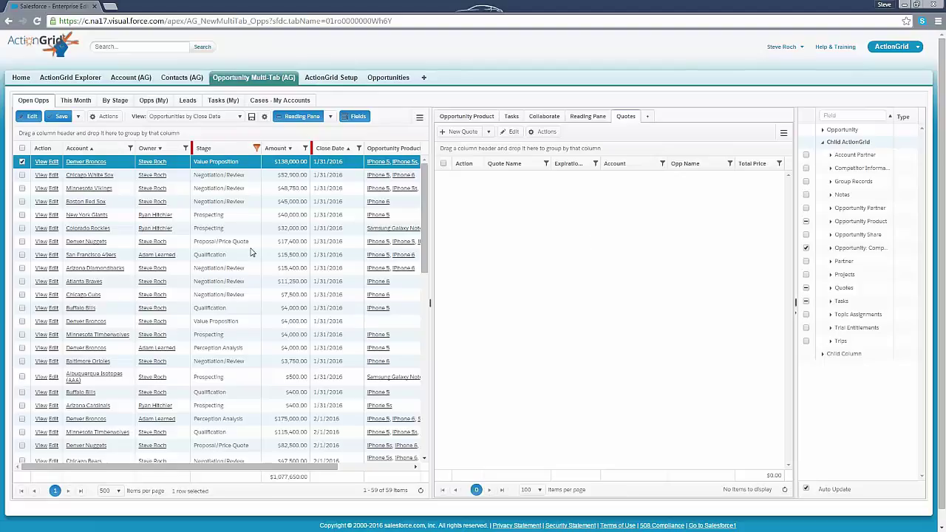
Step: Open the Denver Broncos account record and start a batch task for the first five contacts in its related list
mouse_move(85, 167)
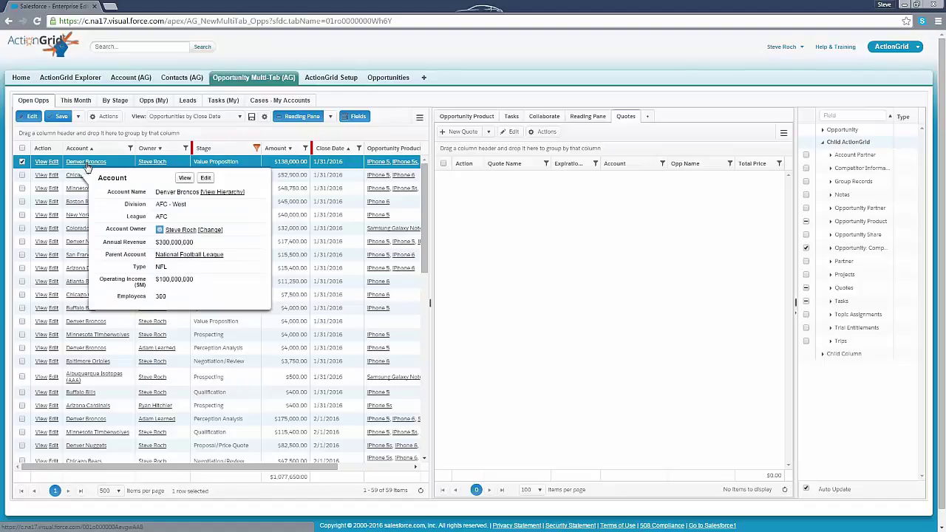
left_click(84, 162)
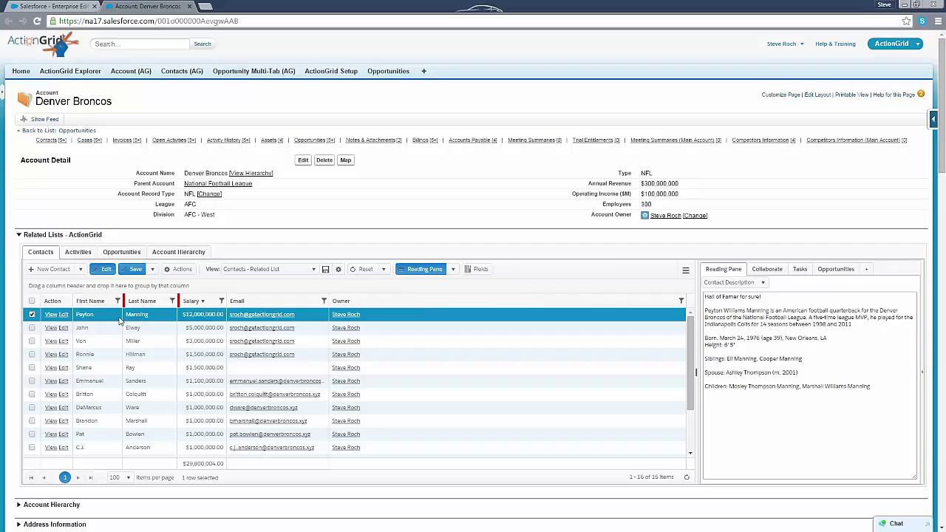
left_click_drag(109, 316, 160, 346)
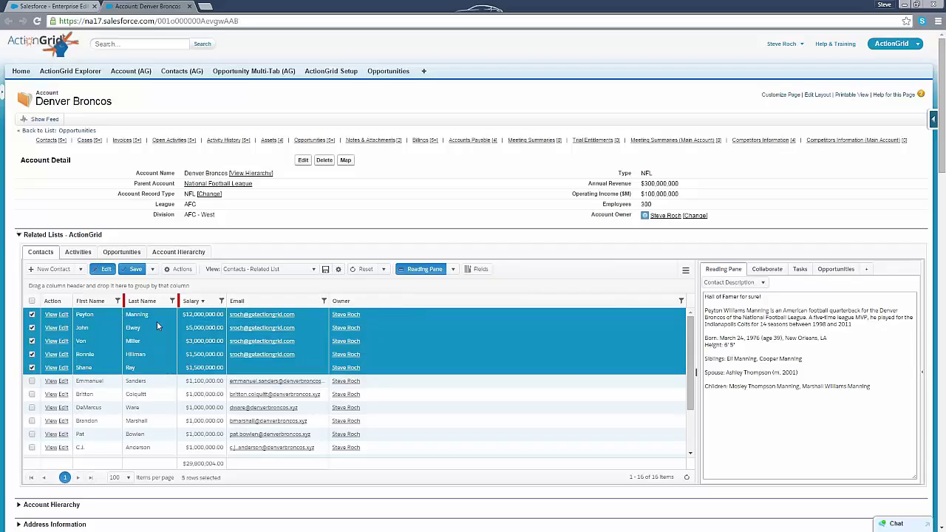
right_click(157, 322)
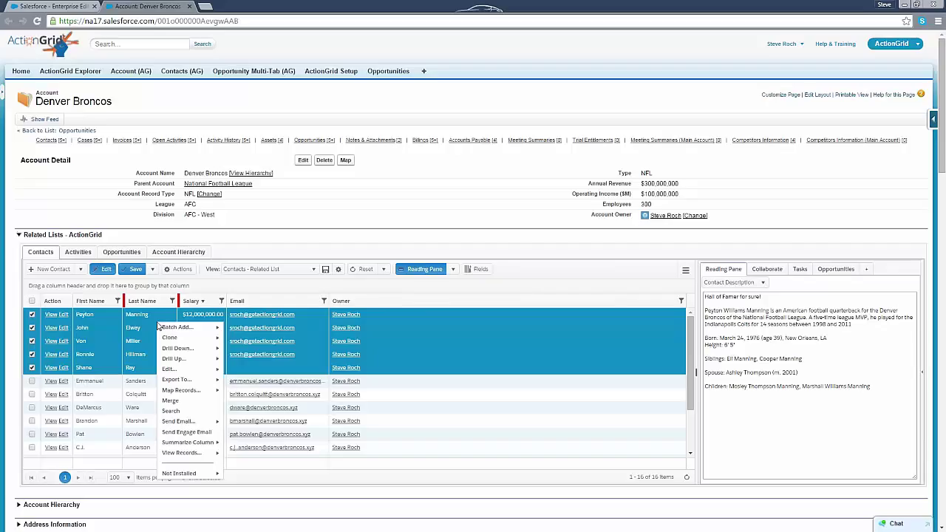
mouse_move(180, 327)
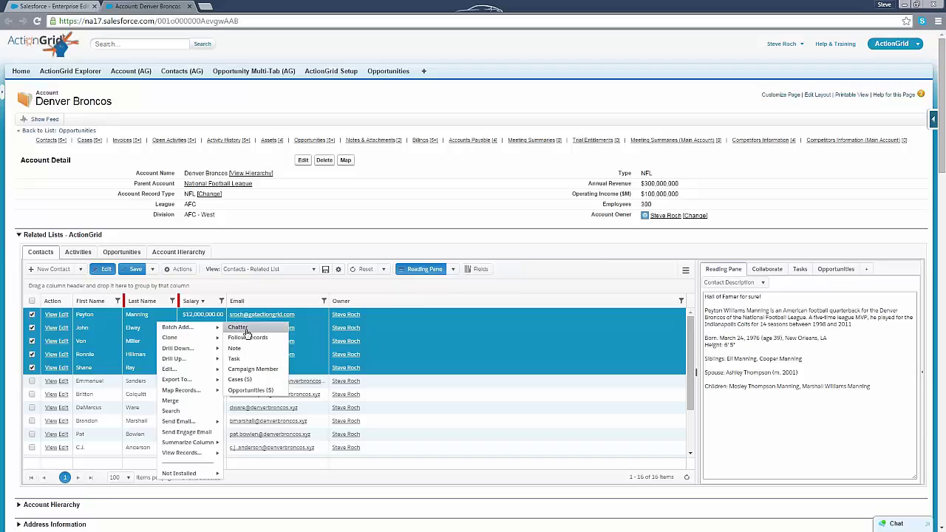
mouse_move(215, 328)
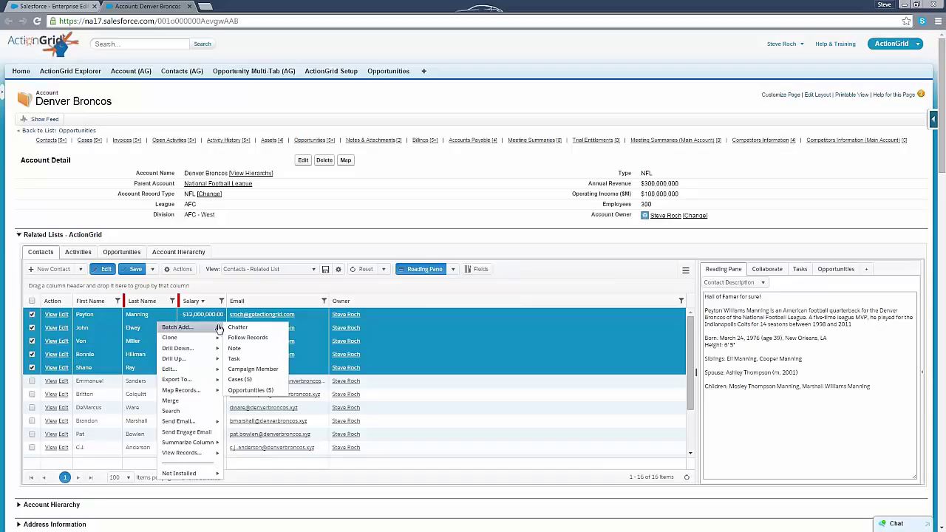
left_click(242, 360)
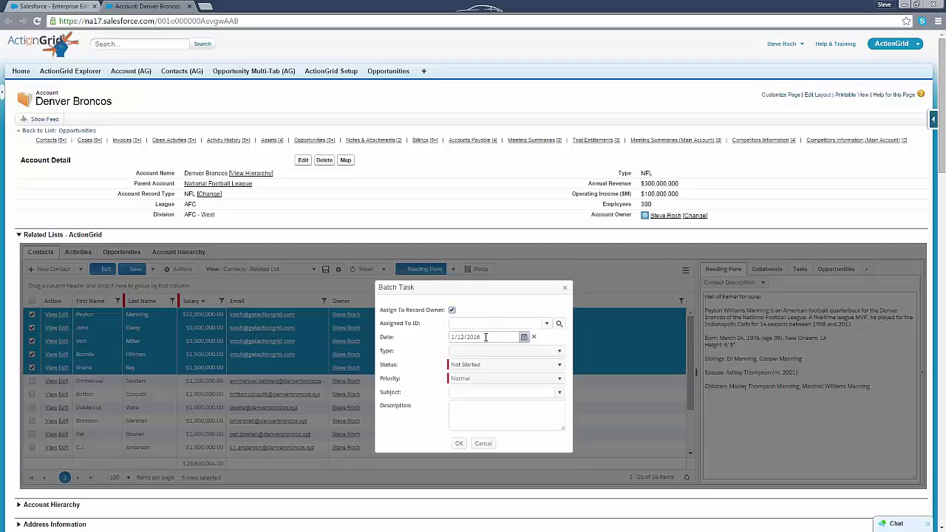
Step: Create the batch tasks with date 1/13/2016, type Call and subject "January Demo", and decline opening the results in a grid
left_click(524, 338)
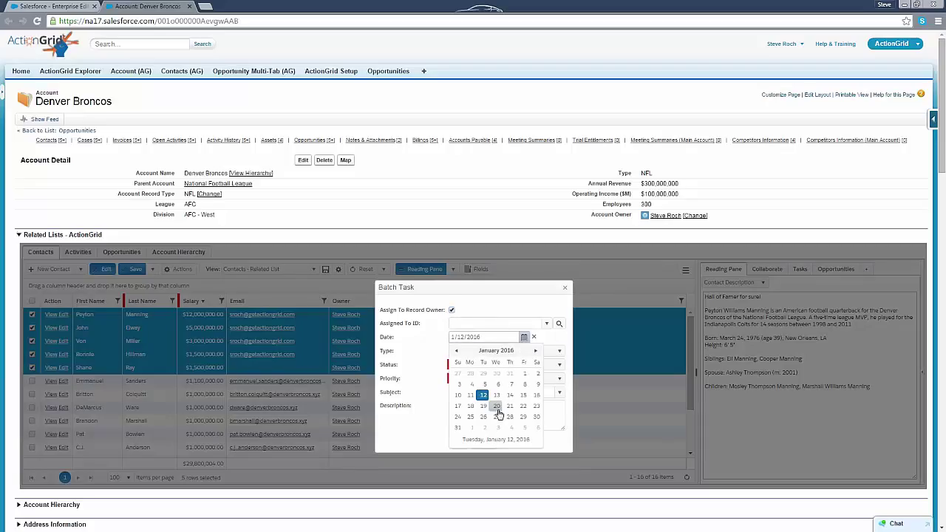
left_click(495, 399)
left_click(488, 352)
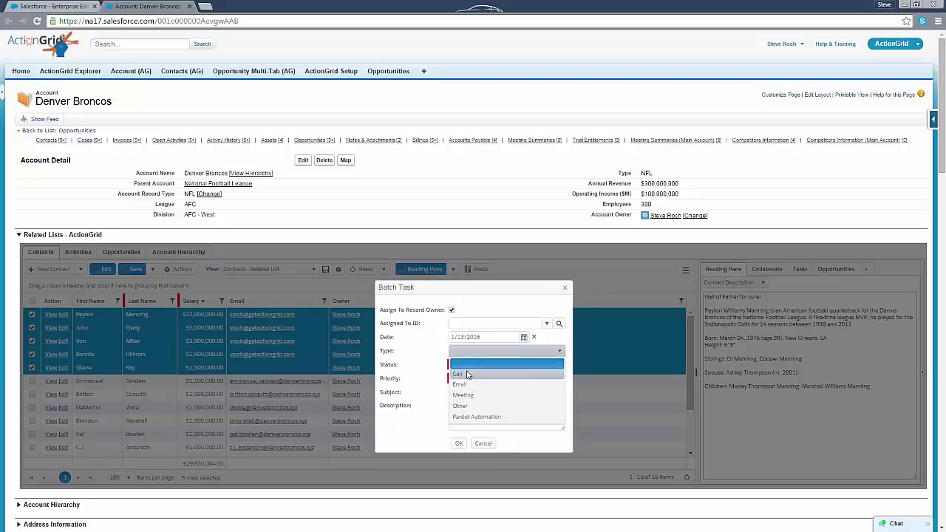
left_click(476, 373)
left_click(479, 393)
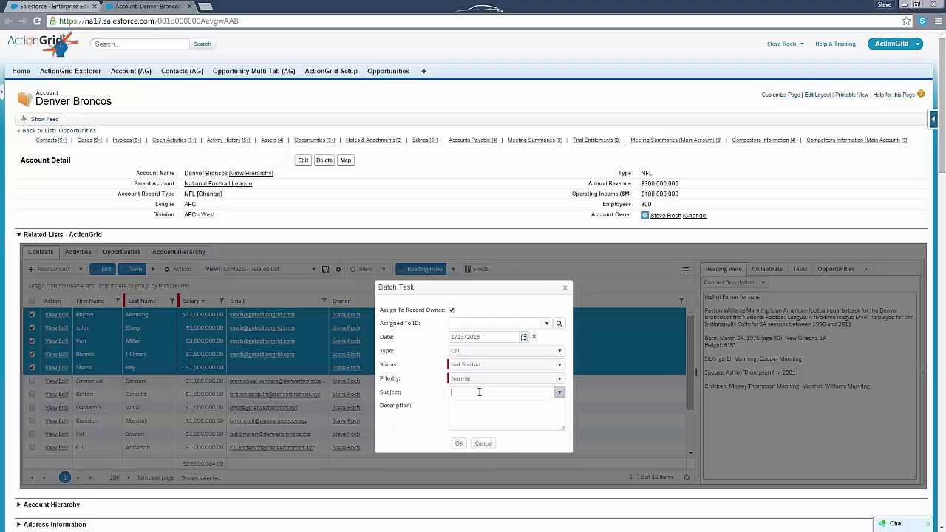
type("January Demo")
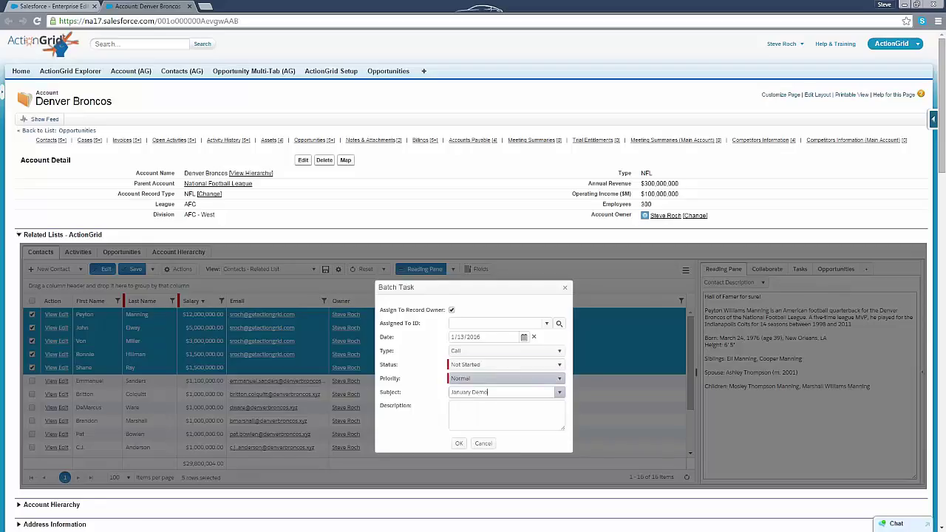
left_click(481, 365)
left_click(458, 443)
left_click(458, 443)
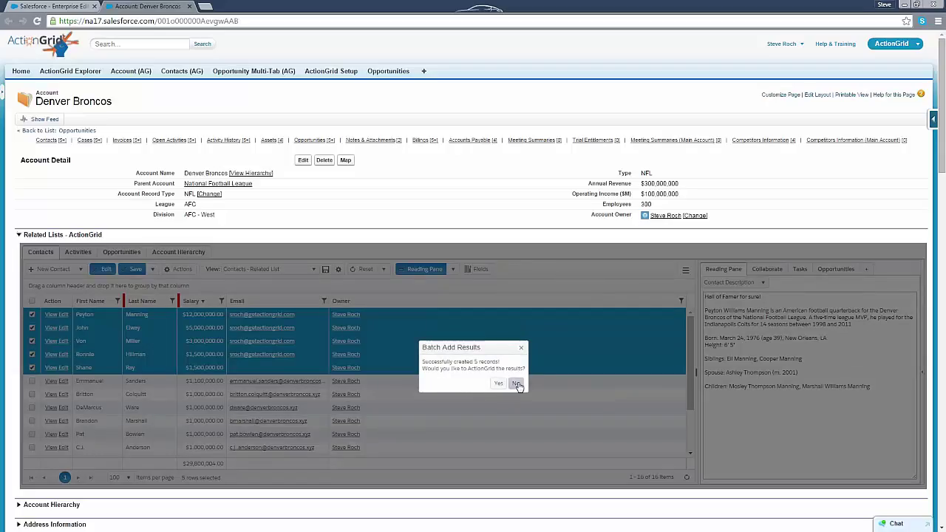
left_click(517, 384)
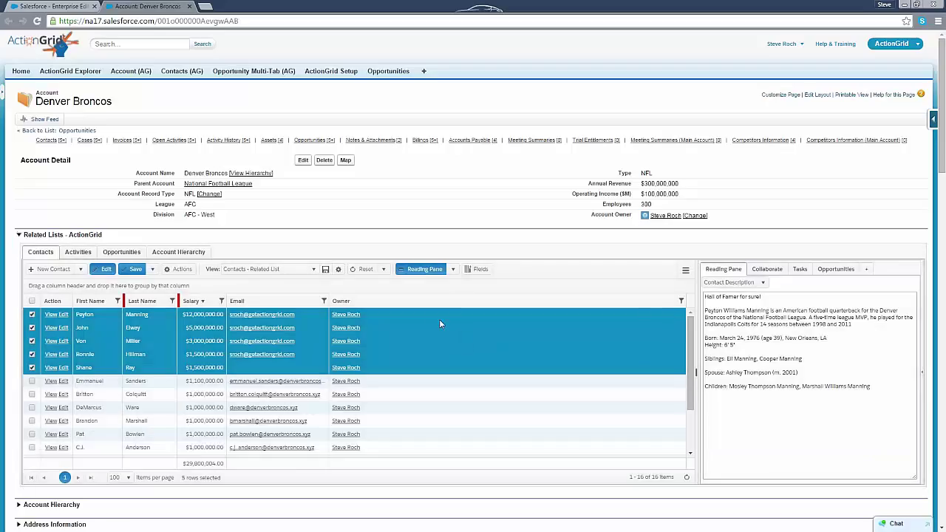
Step: Show the first contact's tasks in a widened reading pane, sort them by newest date and select the January Demo task
left_click(435, 317)
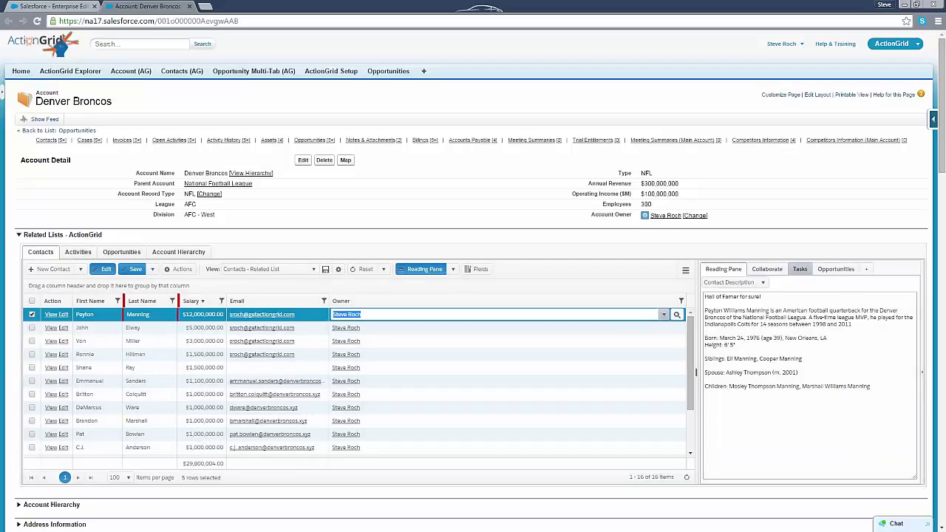
left_click(801, 270)
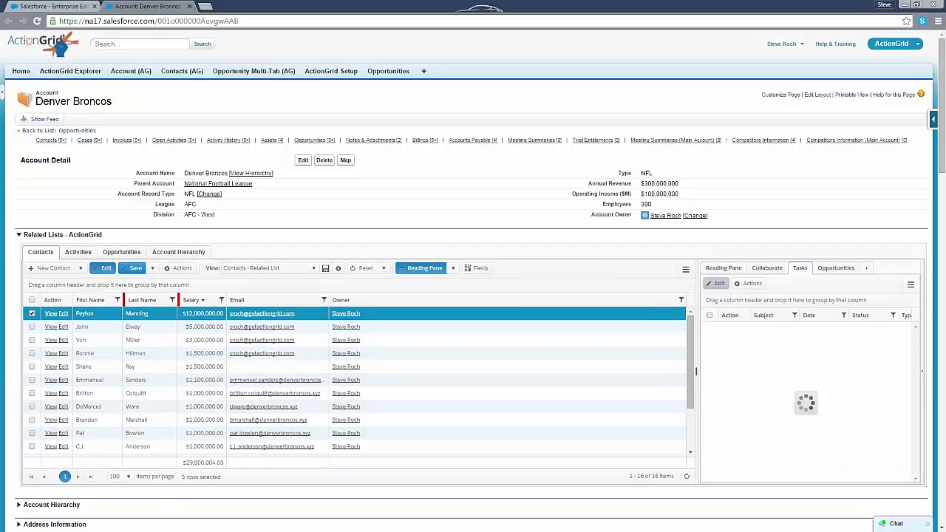
left_click_drag(696, 325, 522, 326)
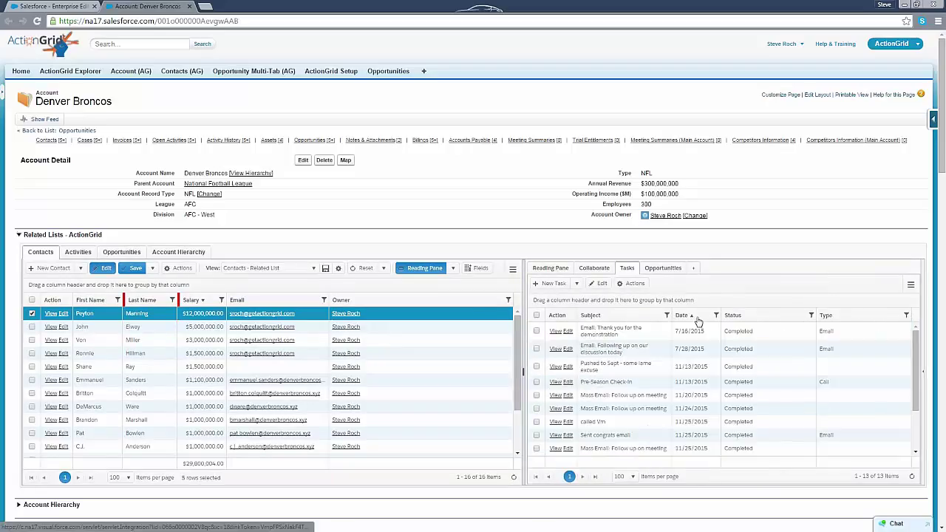
left_click(702, 323)
left_click(652, 331)
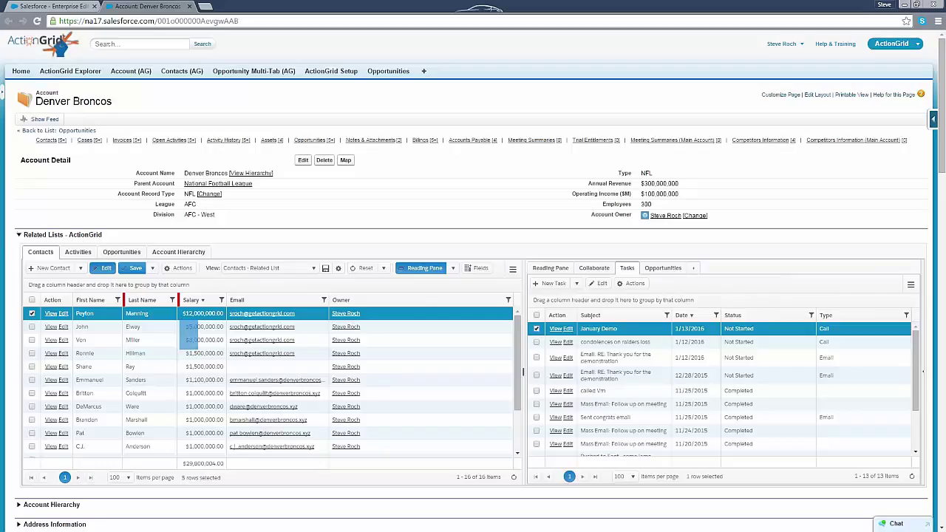
Step: Send a batch email to the first five contacts using the "Contact: Follow Up (SAMPLE)" template
left_click(209, 365, "shift")
right_click(198, 319)
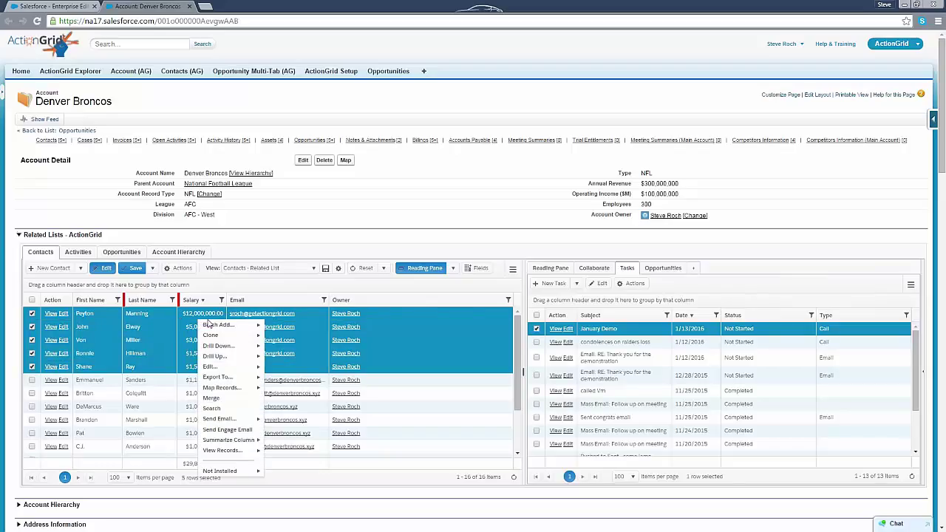
mouse_move(235, 326)
mouse_move(238, 423)
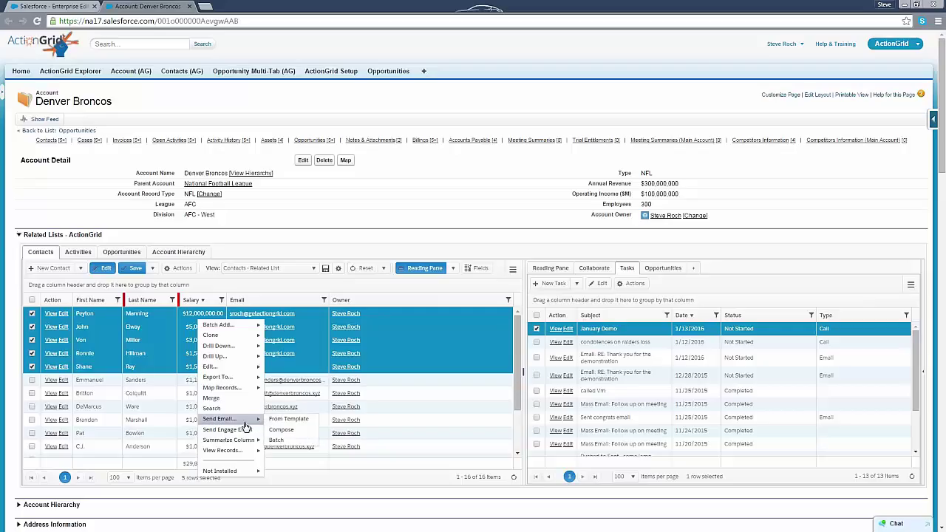
left_click(295, 440)
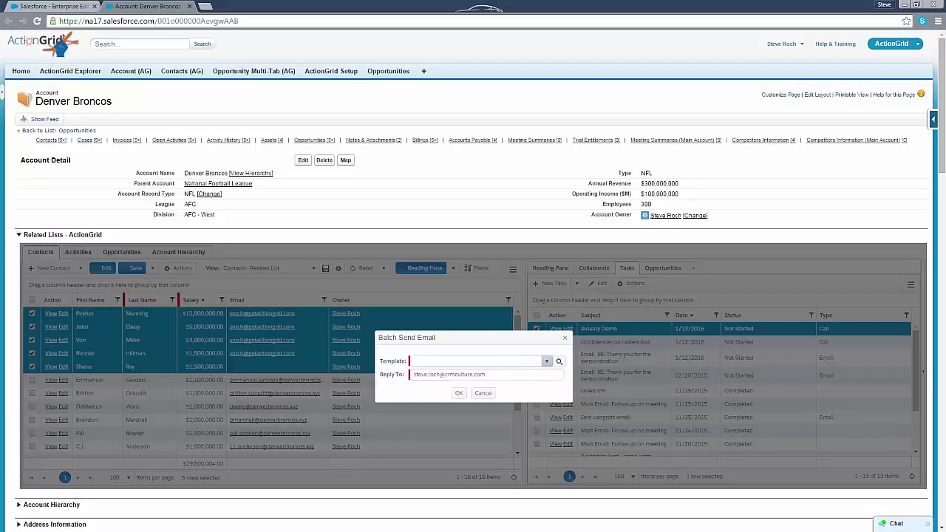
left_click(546, 363)
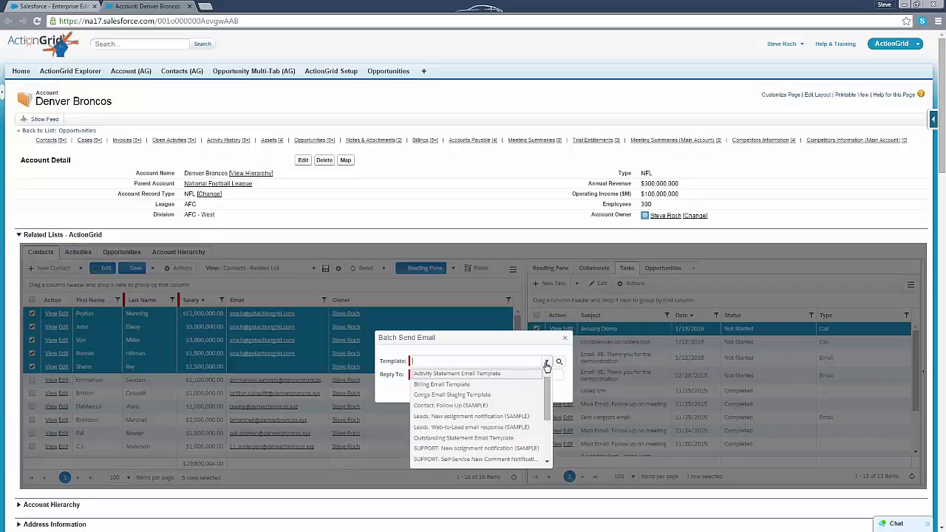
left_click(490, 407)
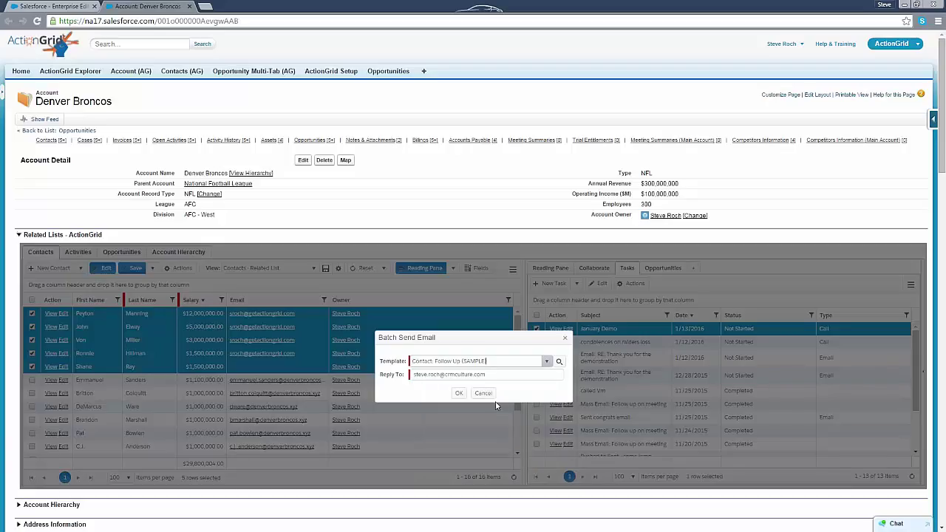
left_click(459, 394)
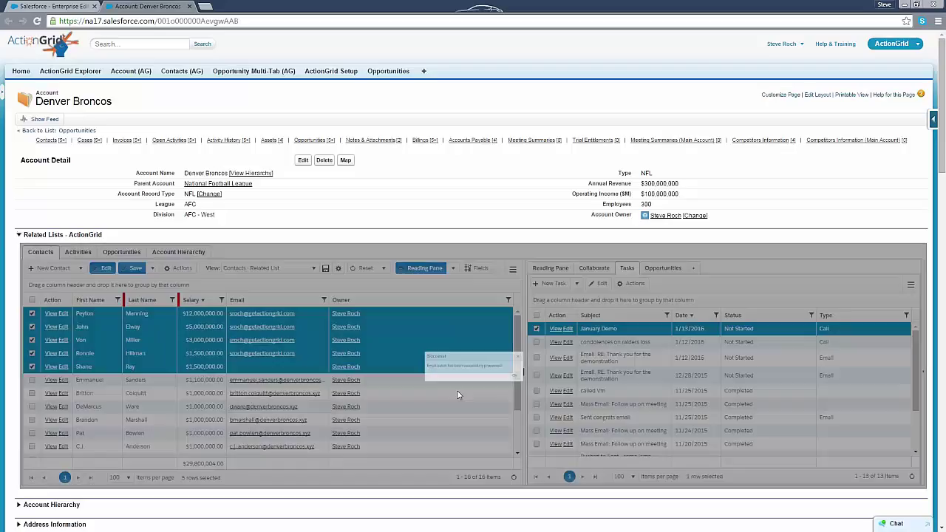
left_click(536, 381)
Step: Switch to Outlook, maximize it, view the first two "Following up on our discussion today" emails, and return to the account page
key("alt+Tab")
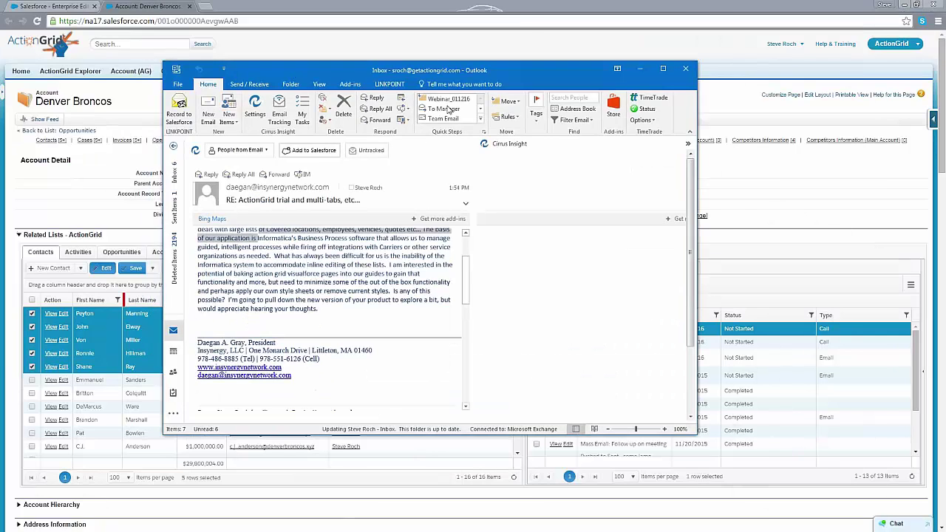
left_click(663, 68)
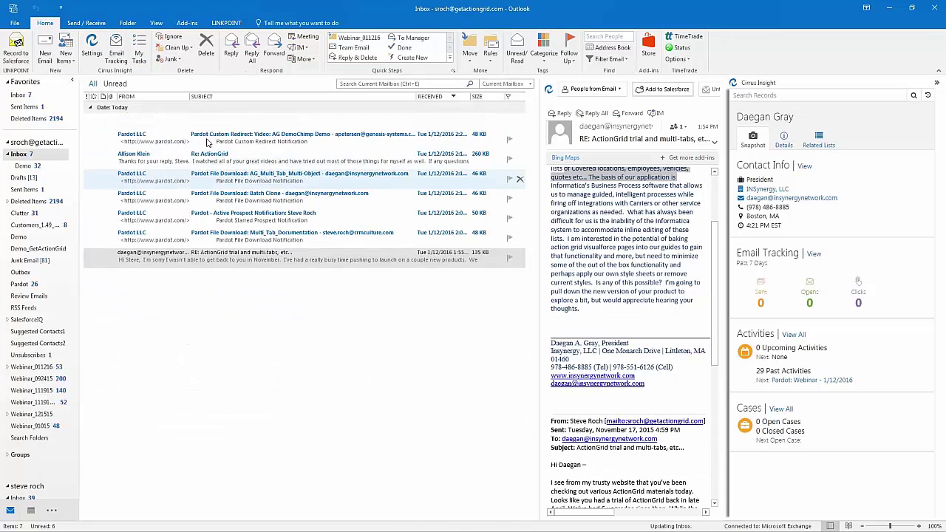
left_click(215, 125)
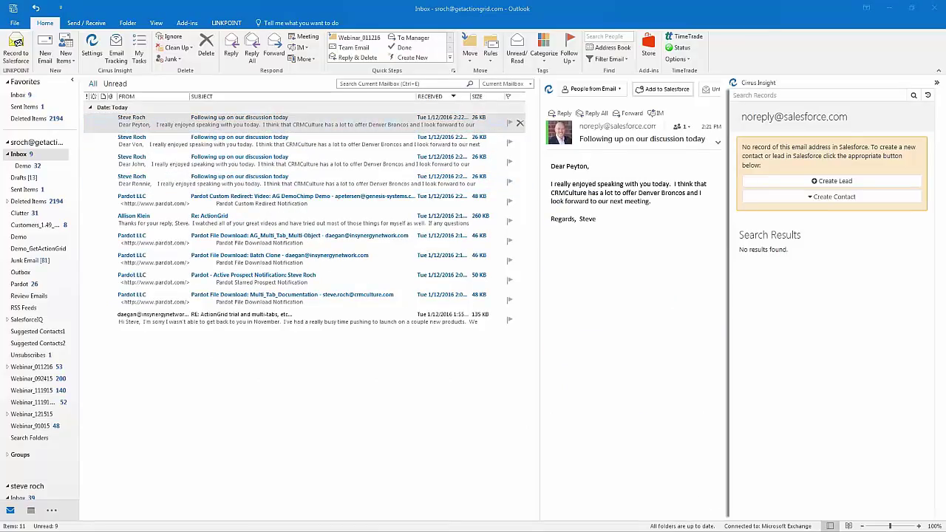
left_click(218, 146)
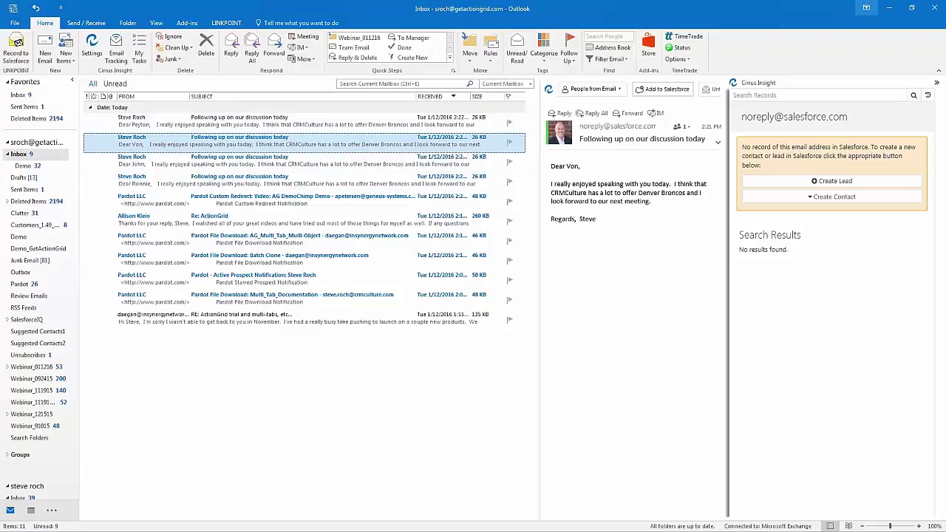
left_click(889, 8)
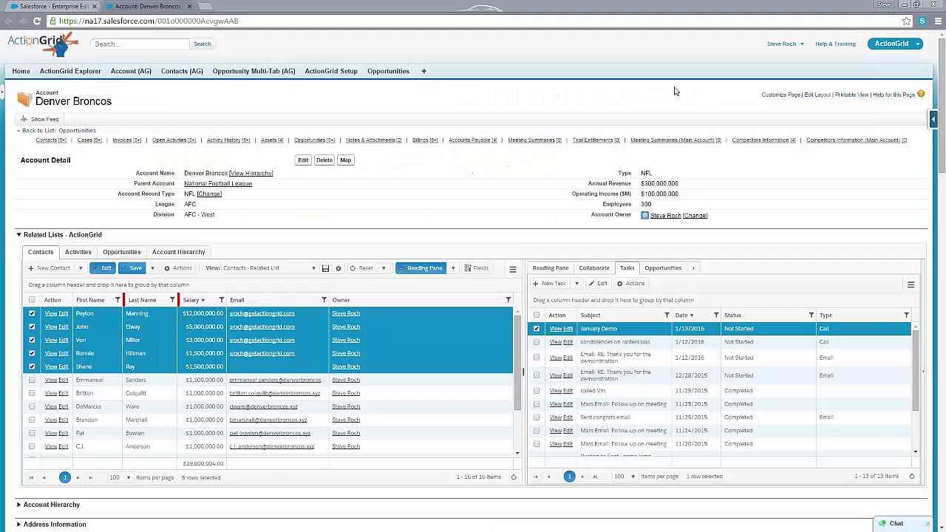
Step: Replace getactiongrid.com with denverbroncos.com in the Email column for the five selected contacts
right_click(168, 312)
mouse_move(180, 369)
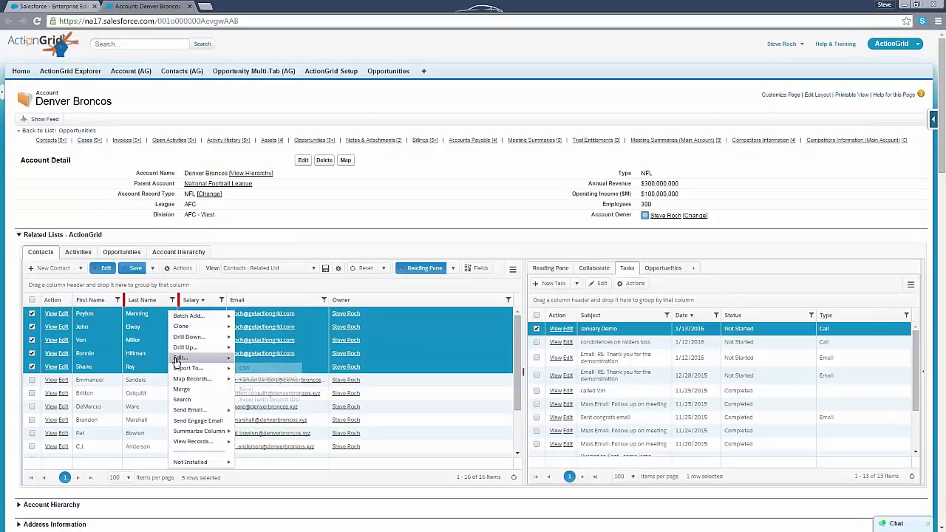
left_click(248, 367)
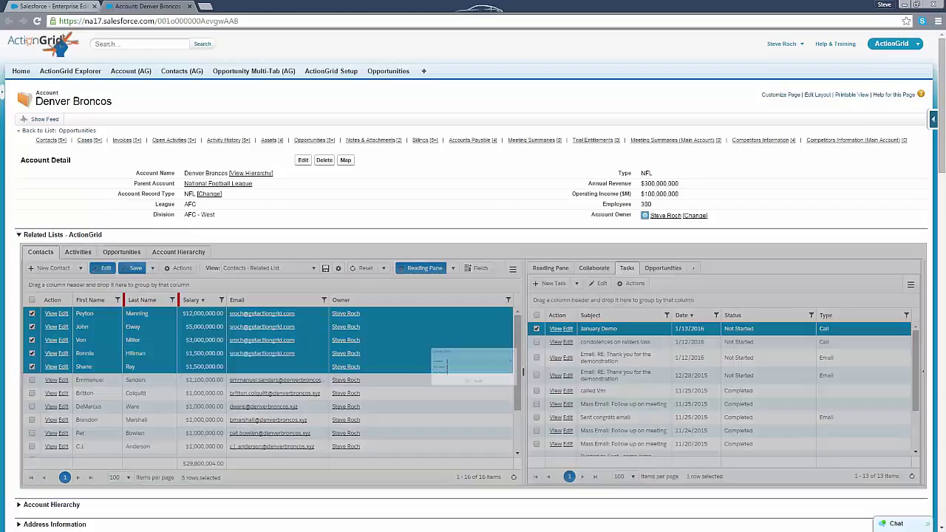
left_click(465, 356)
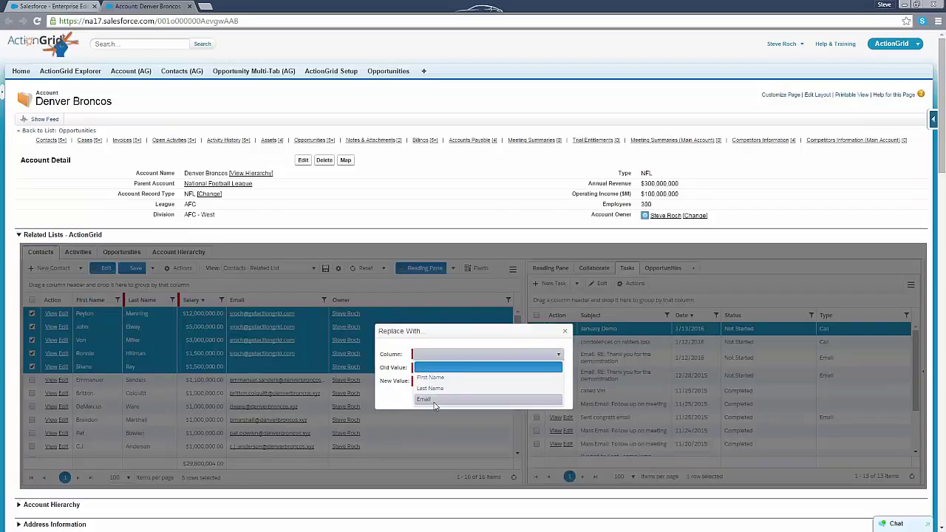
left_click(433, 401)
left_click(434, 366)
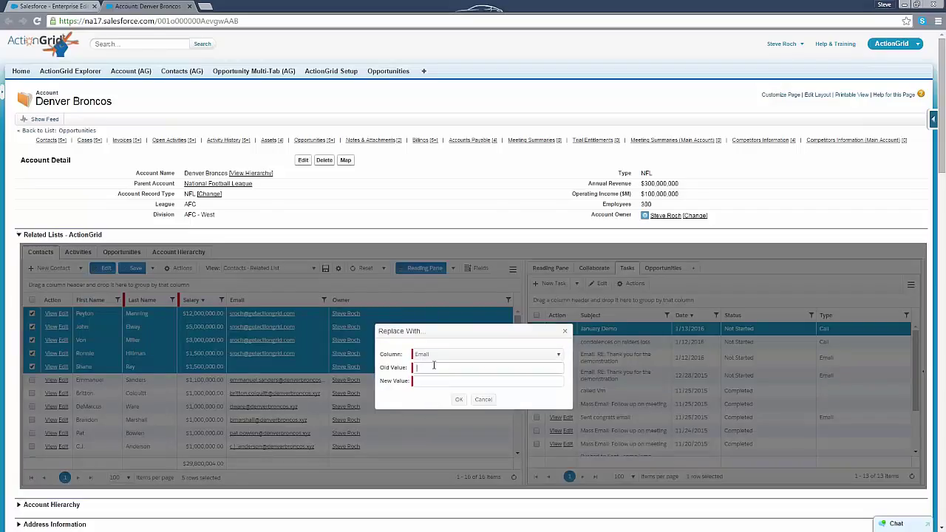
type("getactiongrid.com")
key("Tab")
type("denverbroncos.com")
key("Tab")
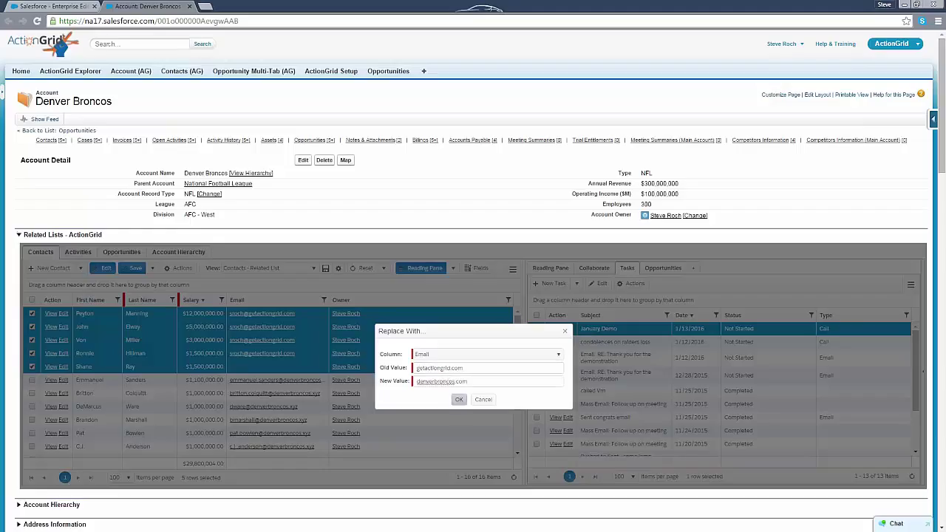
left_click(458, 401)
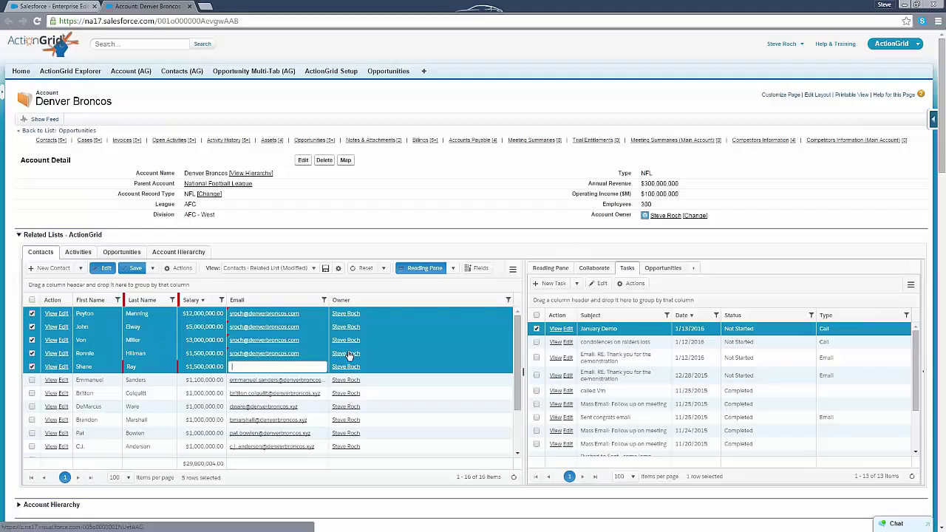
mouse_move(349, 356)
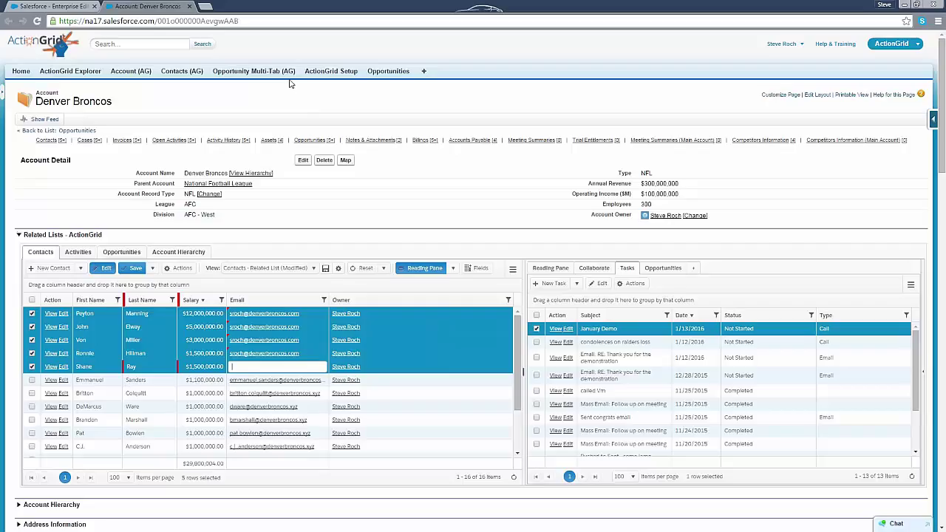
Step: Open the Opportunity Multi-Tab page, select the first nine opportunities and examine the Map Records and Conga batch actions
left_click(247, 74)
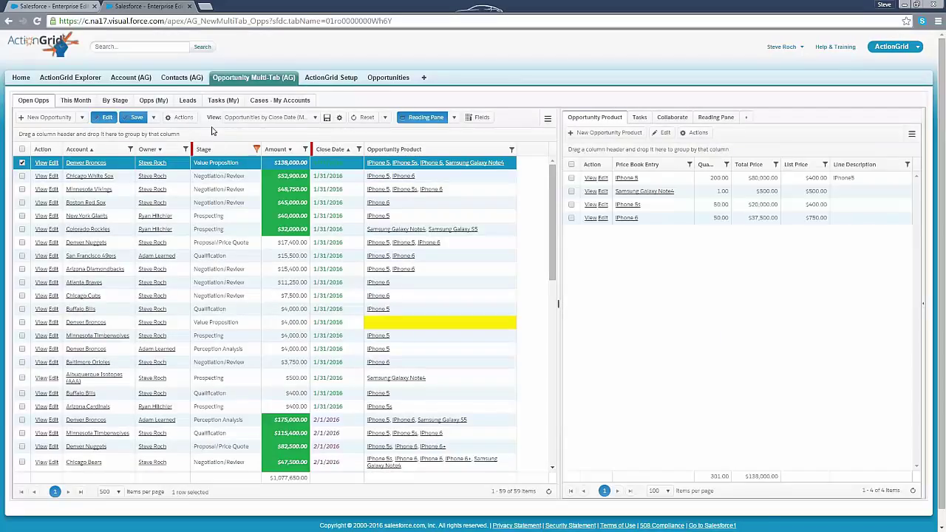
left_click_drag(224, 158, 261, 282)
right_click(219, 171)
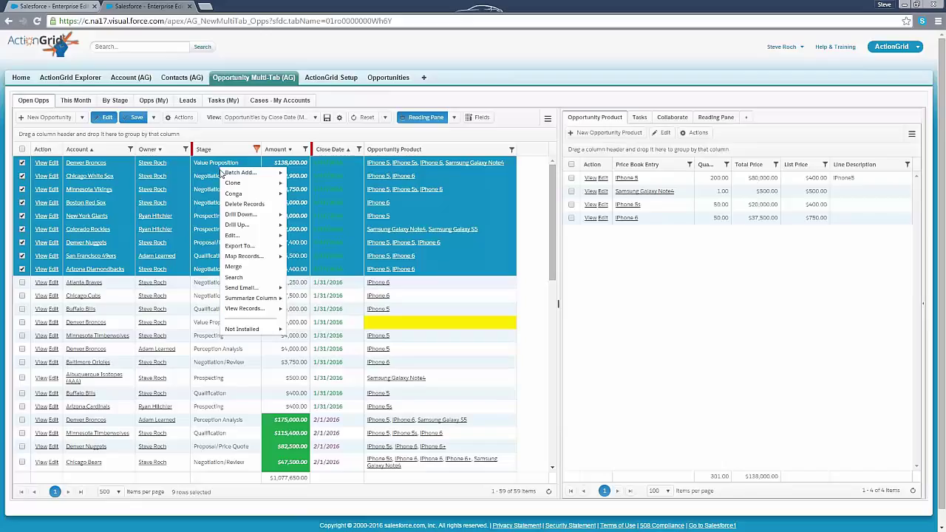
mouse_move(238, 259)
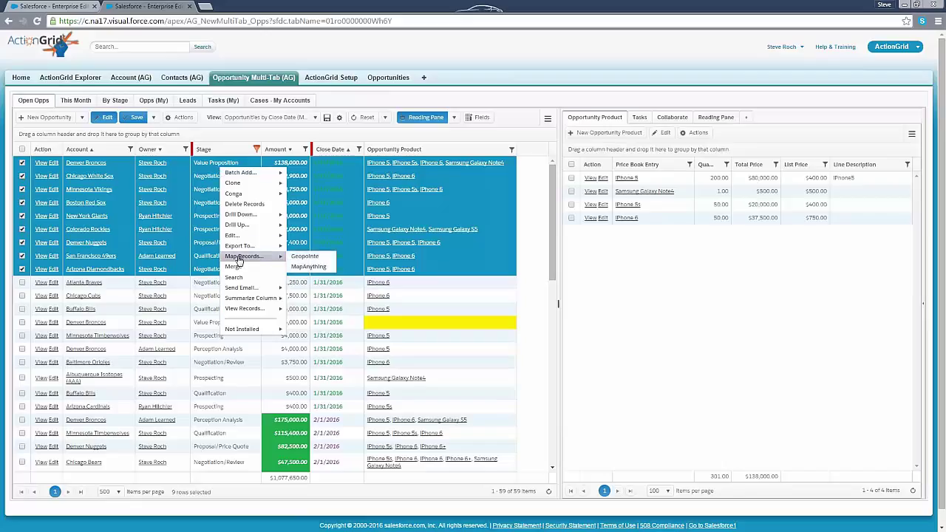
mouse_move(242, 198)
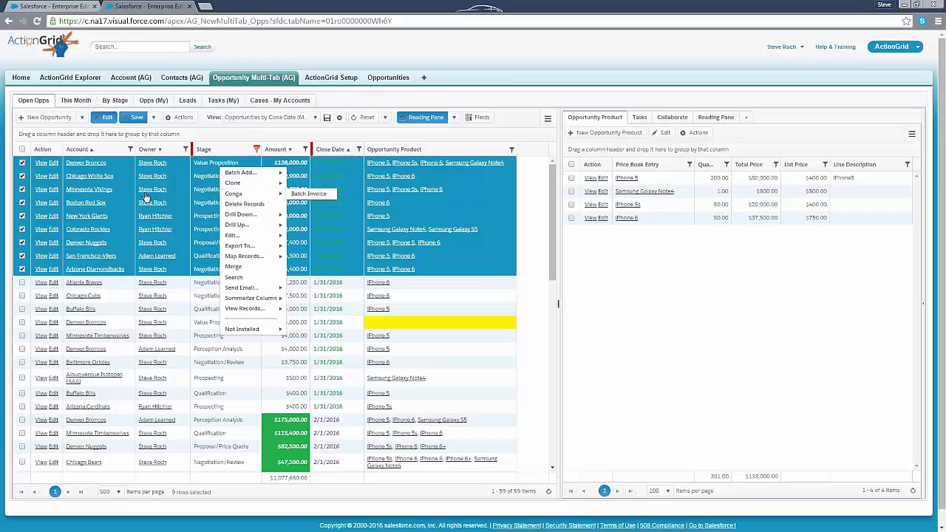
Step: Run the Conga Batch Invoice for the $138,000 Denver Broncos, $32,000 Colorado Rockies, $17,400 Denver Nuggets and $4,000 Denver Broncos opportunities
left_click(122, 162)
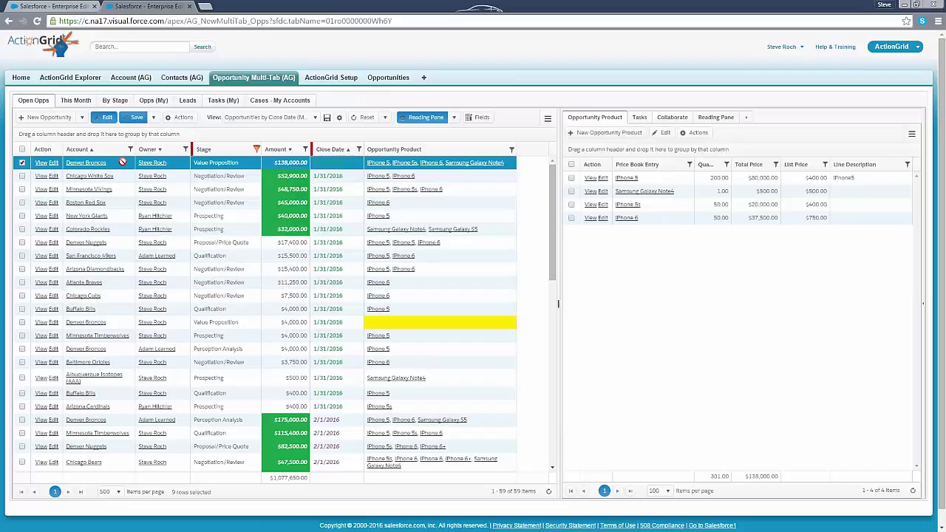
left_click(125, 231, "ctrl")
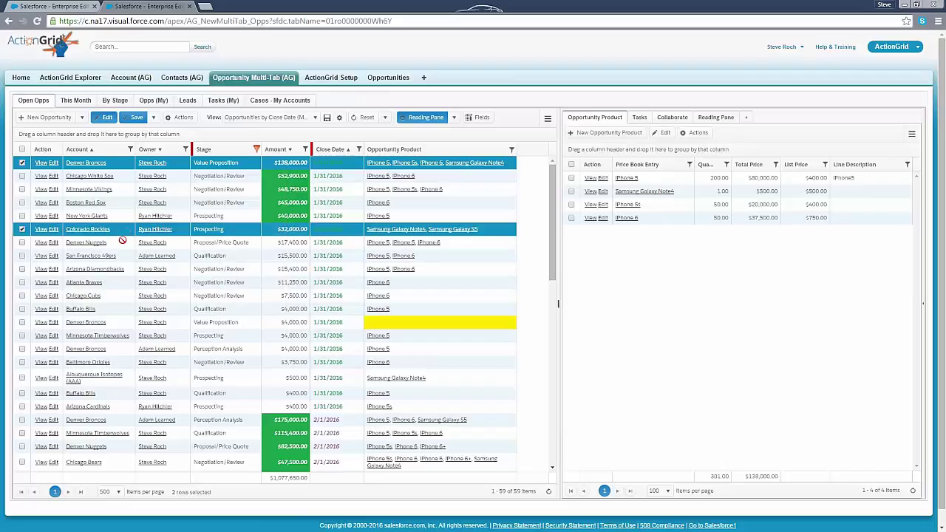
left_click(116, 243, "ctrl")
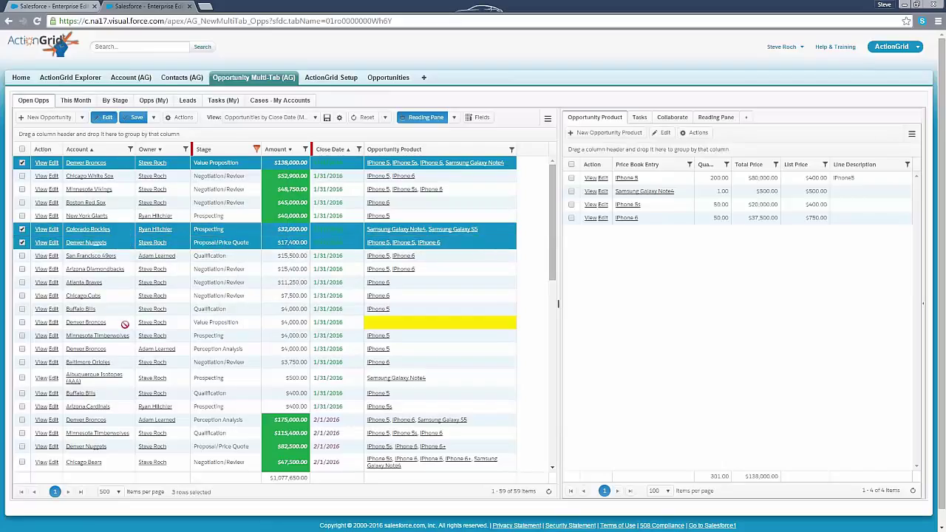
left_click(226, 323, "ctrl")
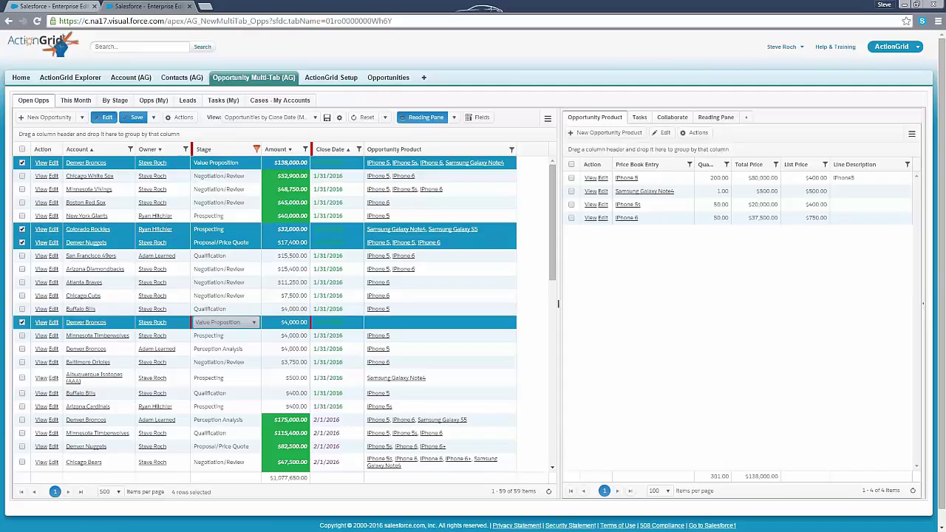
right_click(220, 166)
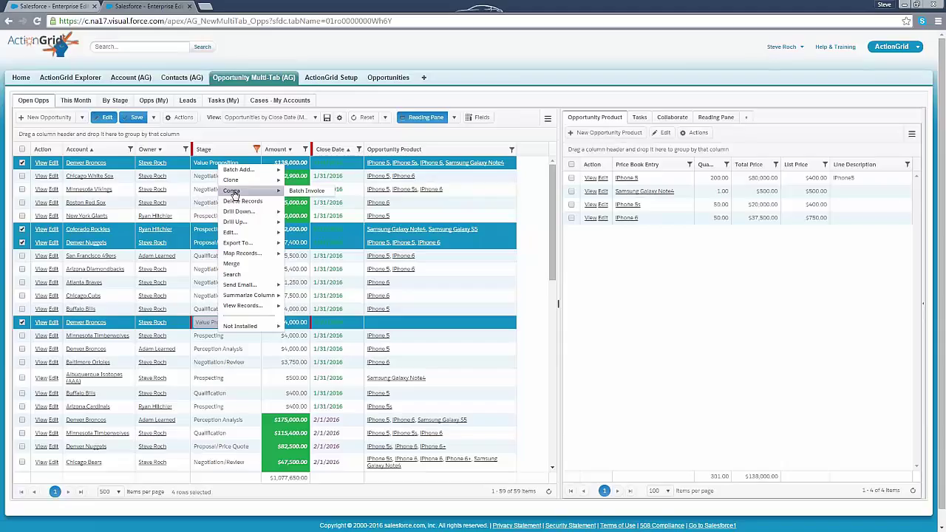
left_click(303, 191)
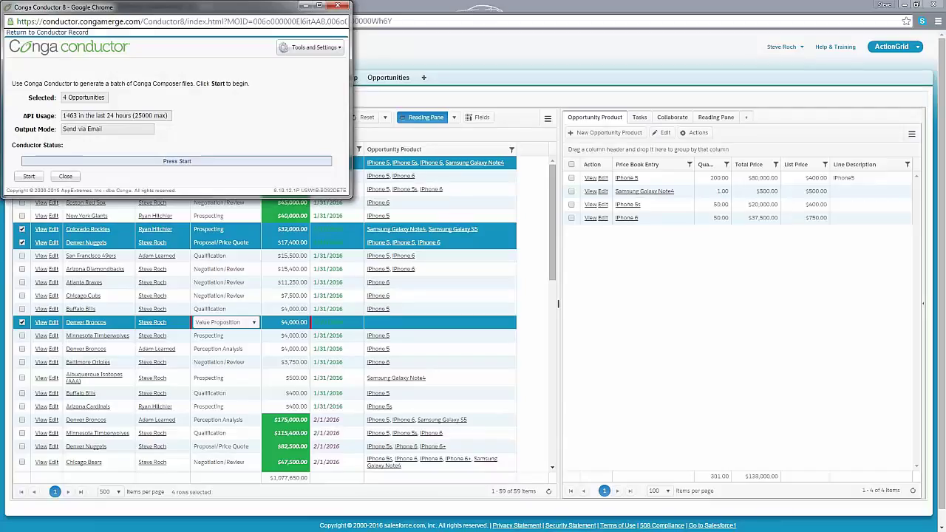
left_click_drag(250, 8, 325, 87)
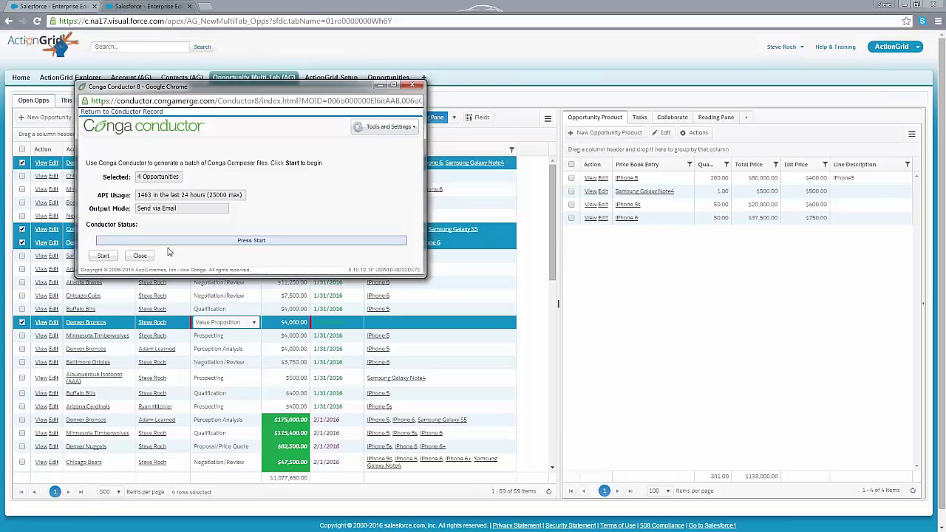
left_click(104, 258)
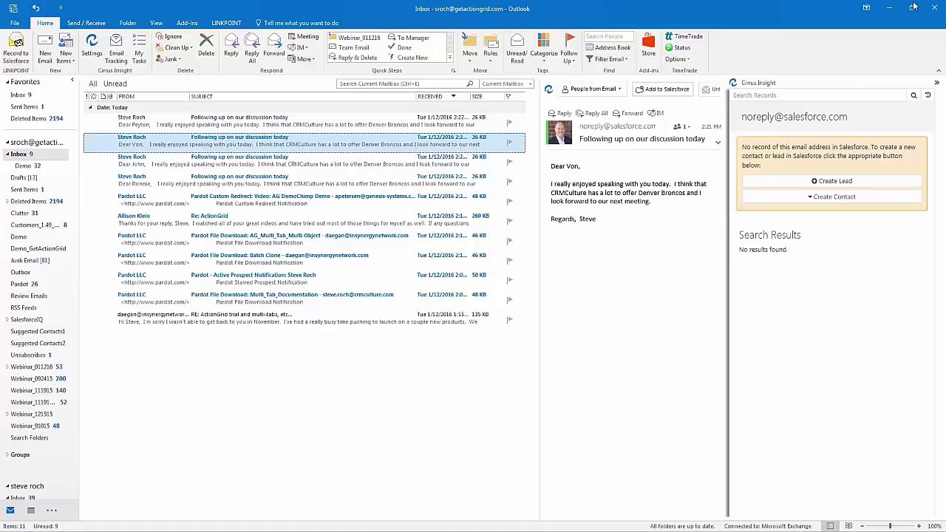
Step: Minimize Outlook, open a blank browser tab and return to the opportunity grid
left_click(889, 9)
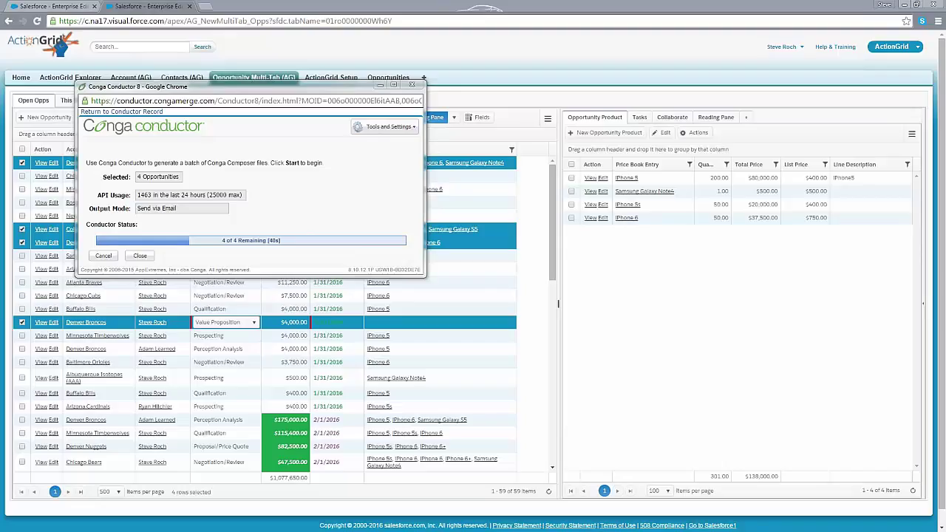
left_click(199, 6)
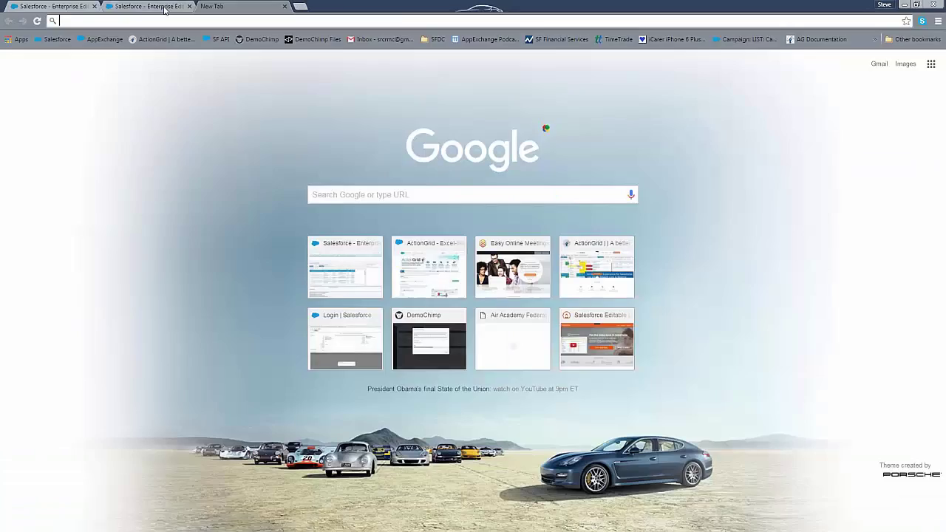
left_click(155, 6)
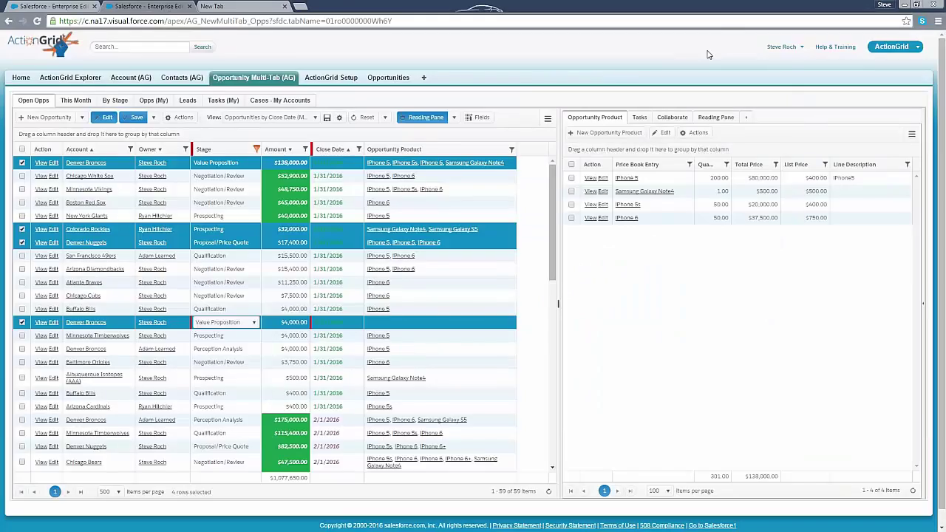
Step: Point out Switch to Lightning Experience among the user options and dismiss the list
left_click(788, 47)
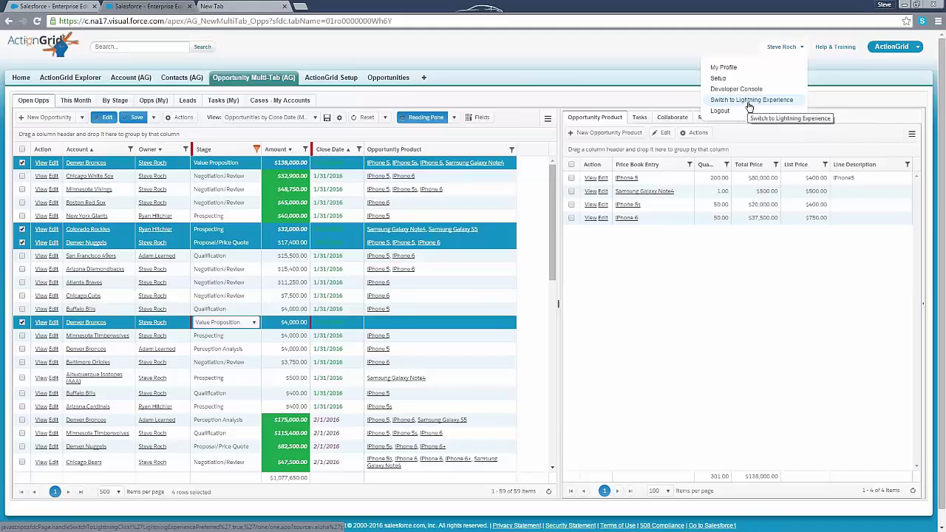
left_click(750, 105)
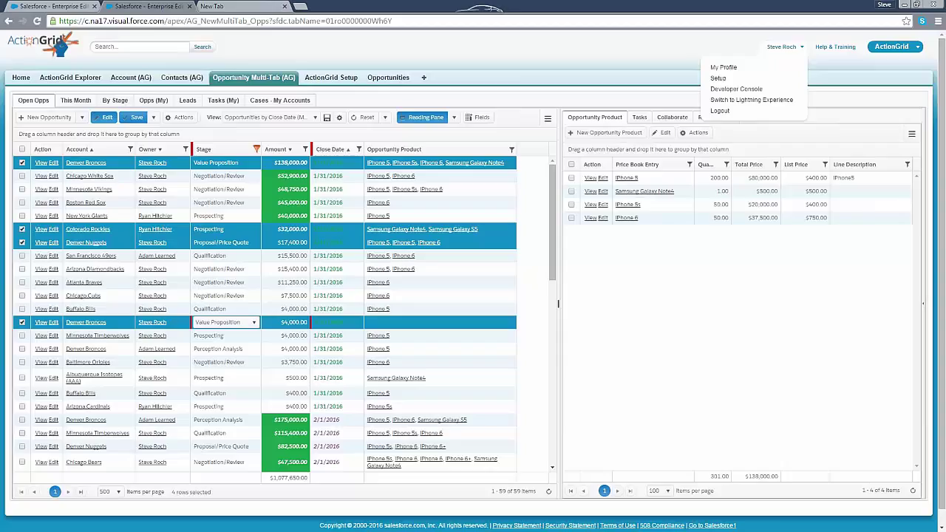
left_click(529, 175)
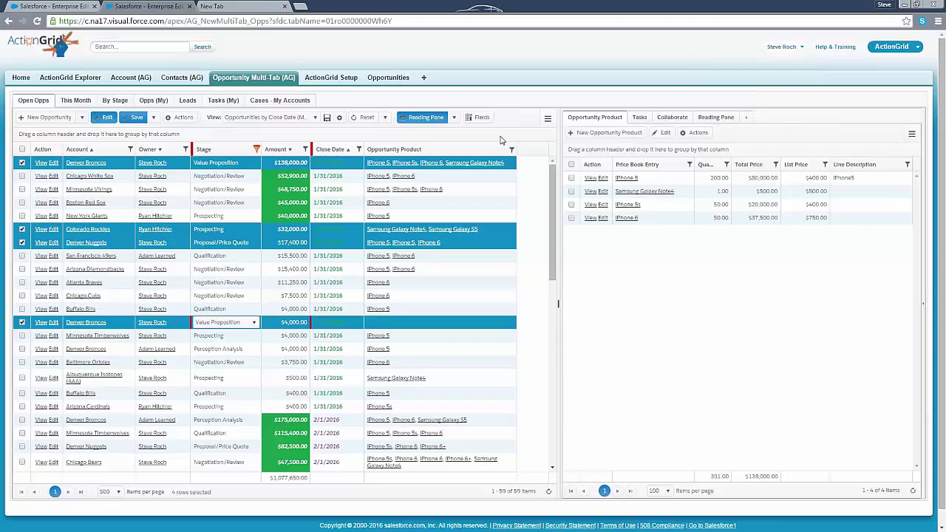
Step: Hide the reading pane and add a new formula field labelled "Price Increase" to the opportunity grid
left_click(426, 118)
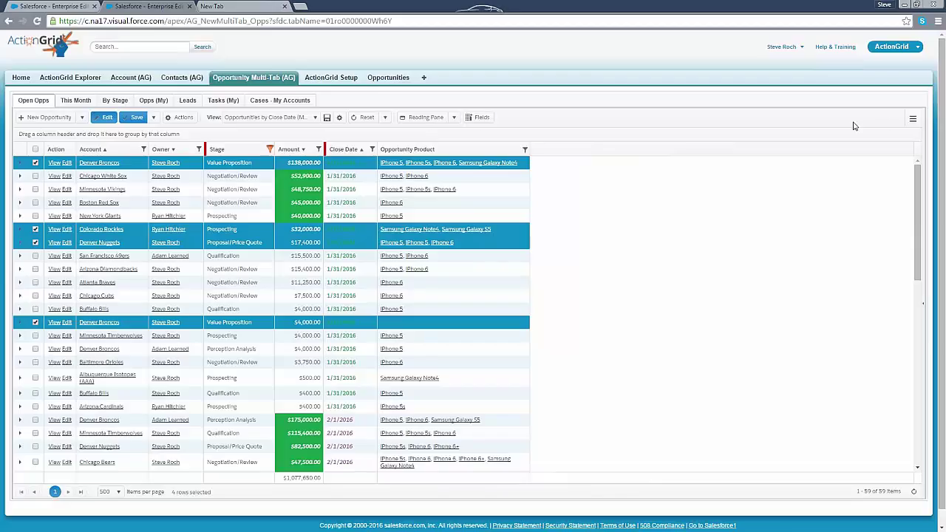
left_click(914, 119)
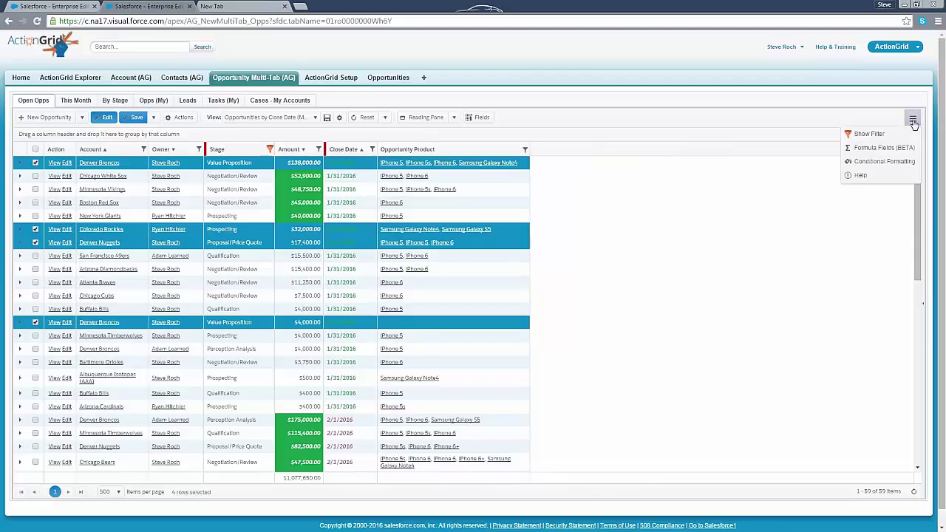
left_click(875, 148)
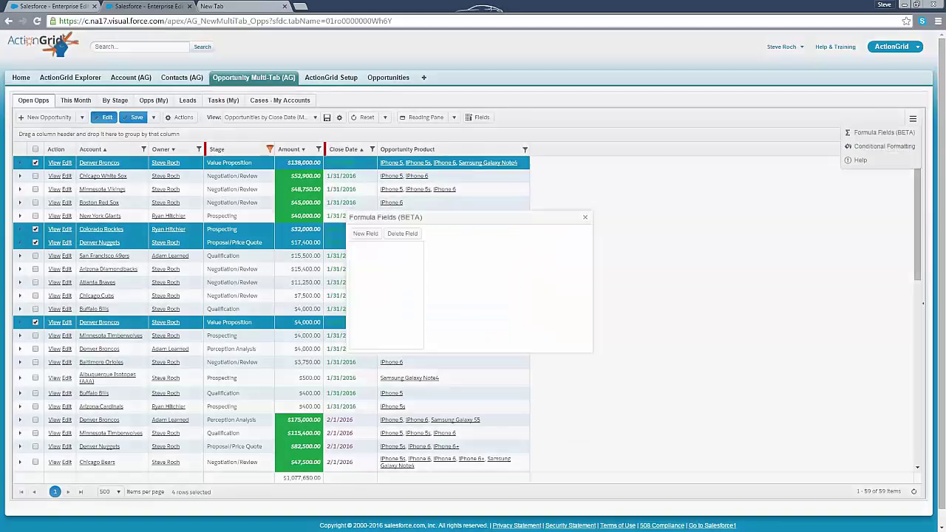
left_click(366, 235)
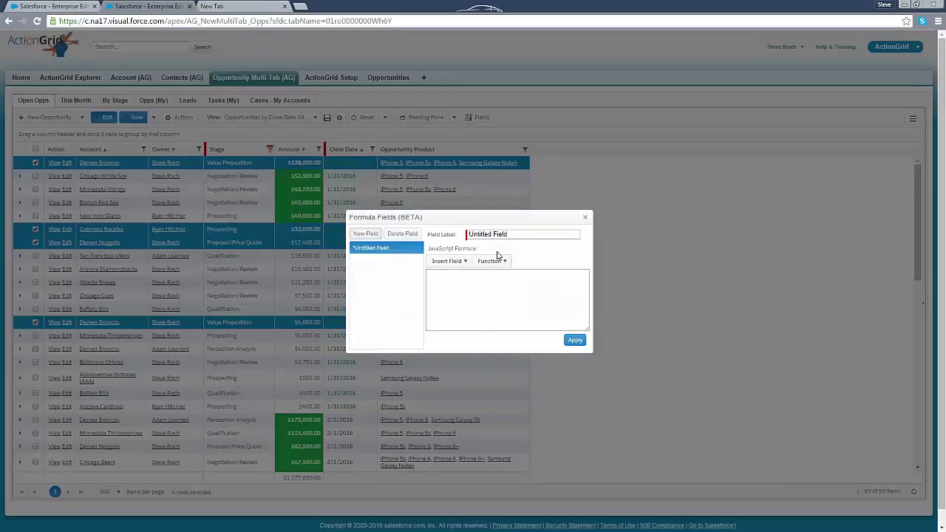
type("Pr")
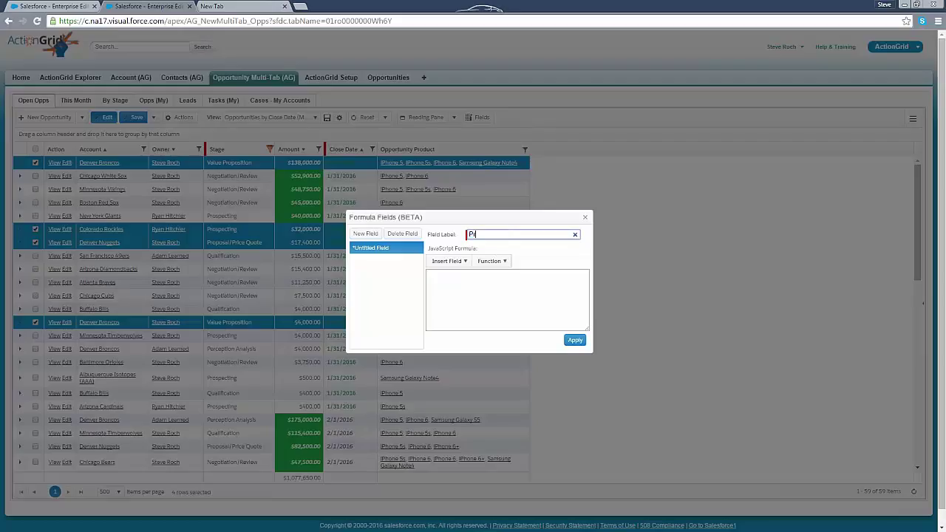
type("ice Increase")
Step: Apply the formula Amount * 1.2 to the Price Increase field and place its column between Amount and Close Date
left_click(448, 261)
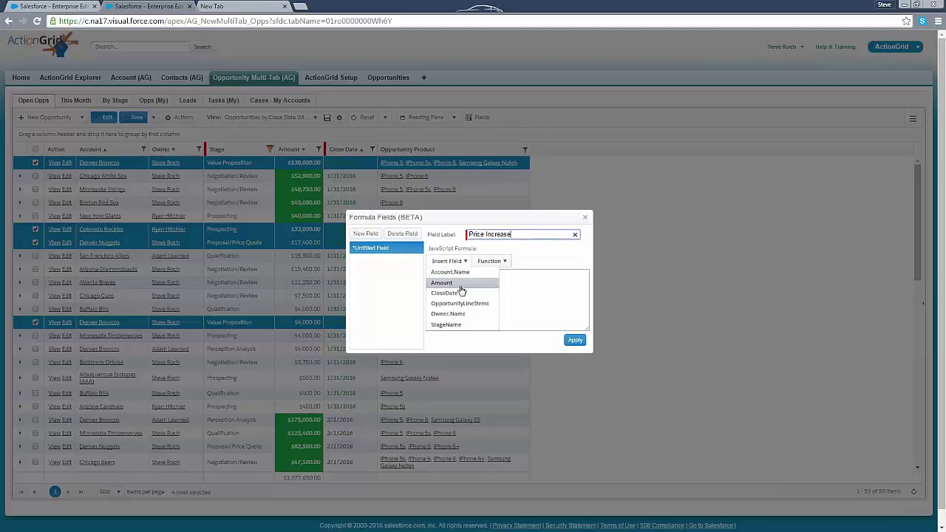
left_click(451, 286)
left_click(474, 277)
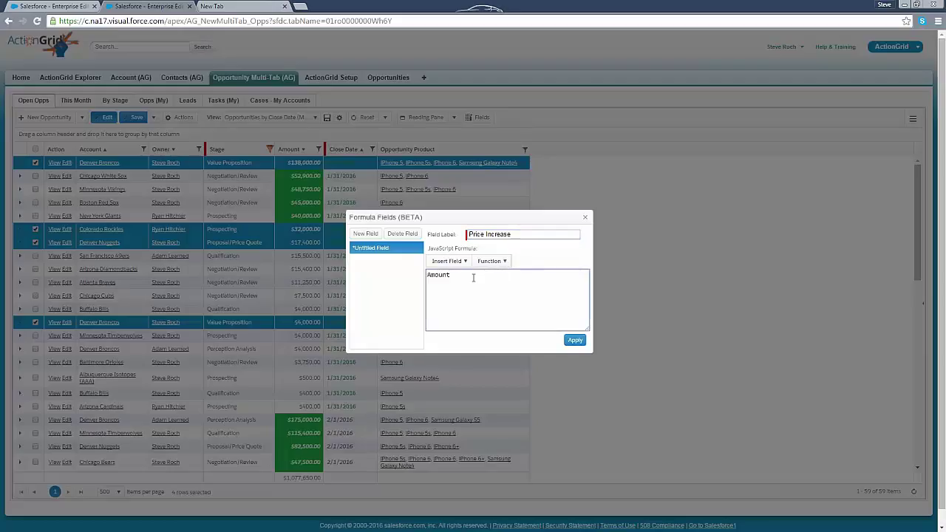
left_click(491, 261)
mouse_move(488, 306)
type("1.2")
left_click(575, 340)
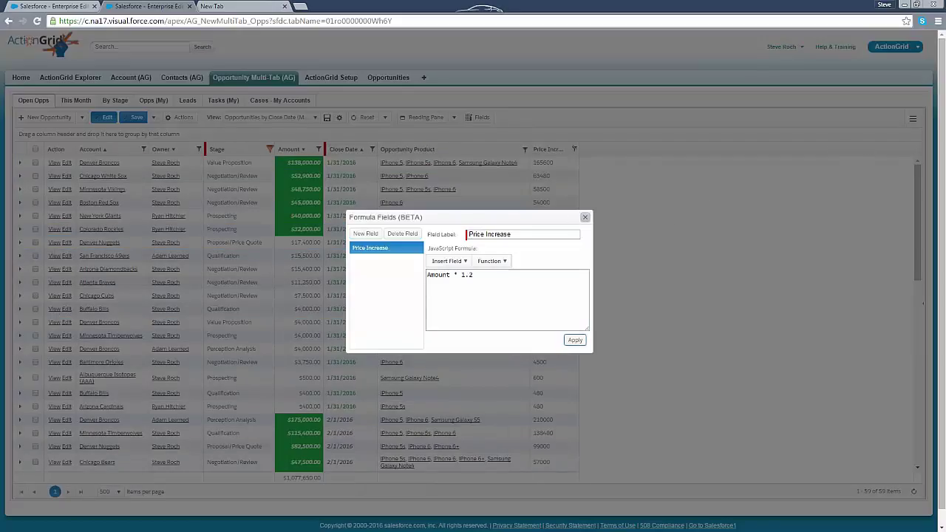
left_click(585, 218)
left_click_drag(548, 149, 355, 152)
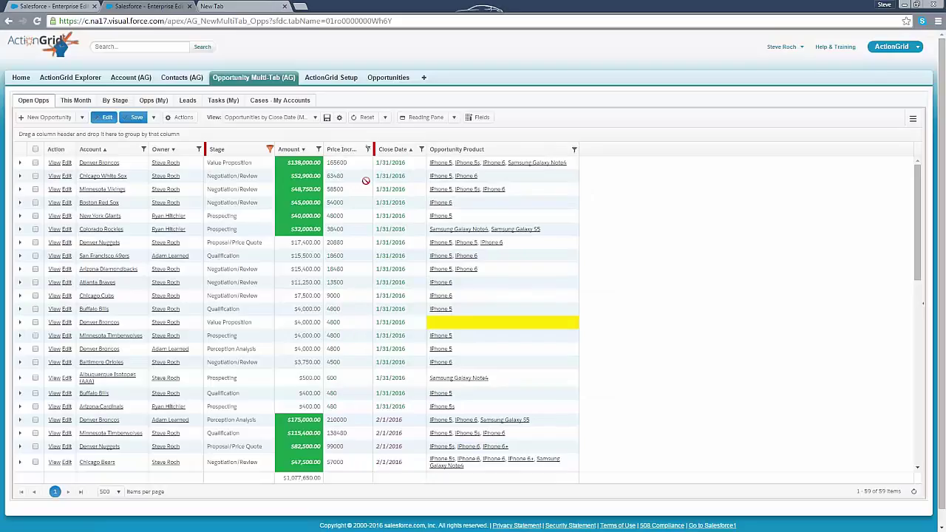
Step: Format the Price Increase formula Amount * 1.2 as currency, apply it and close the formula fields dialog
left_click(913, 118)
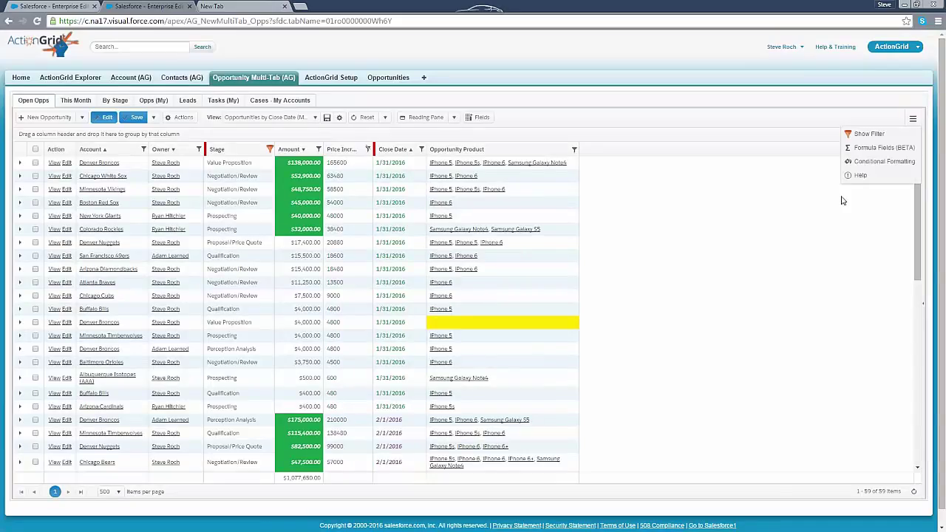
left_click(885, 148)
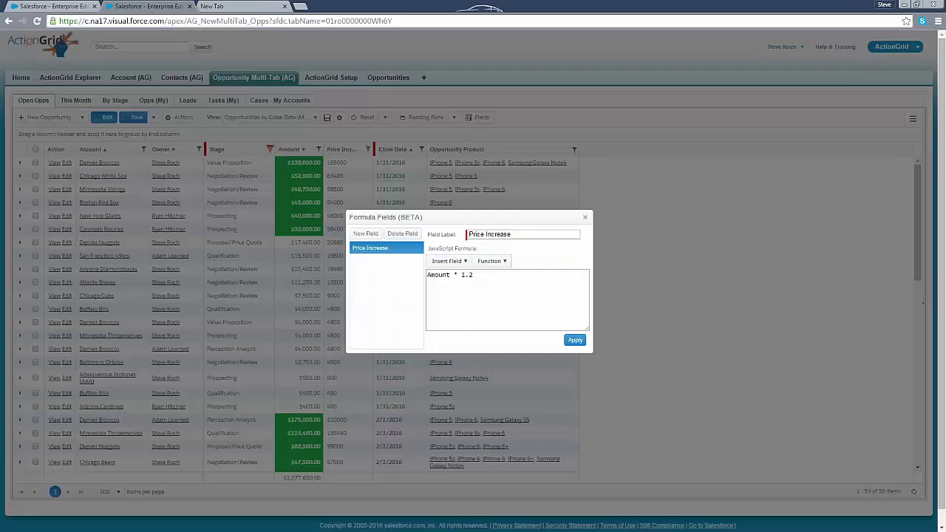
triple_click(465, 275)
left_click(491, 261)
mouse_move(496, 287)
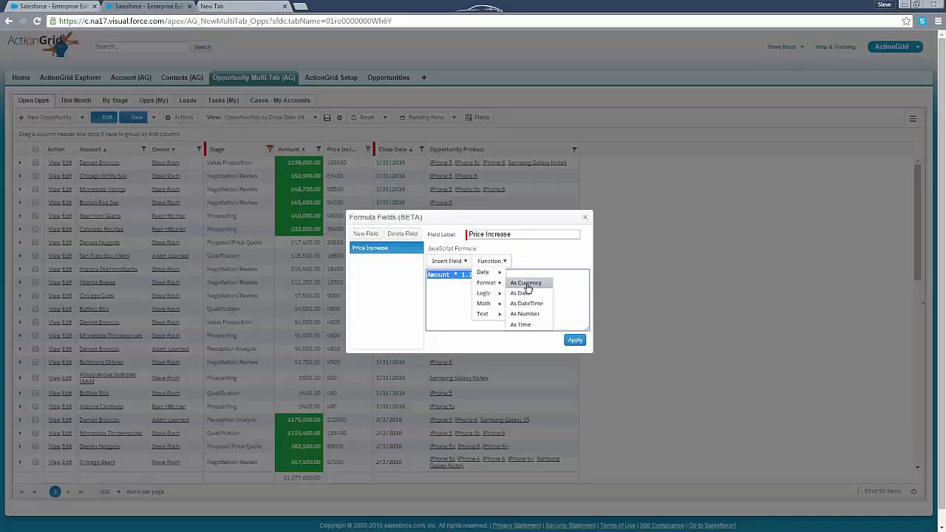
left_click(526, 283)
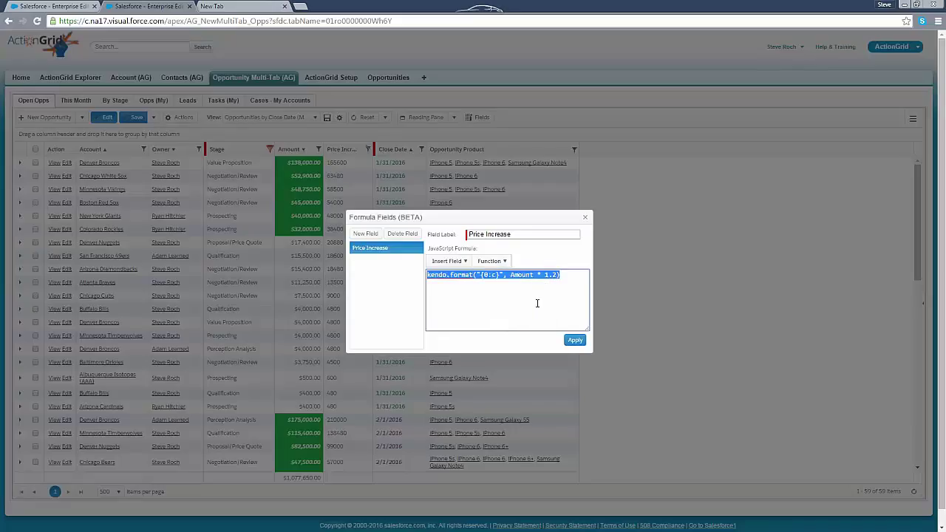
left_click(574, 343)
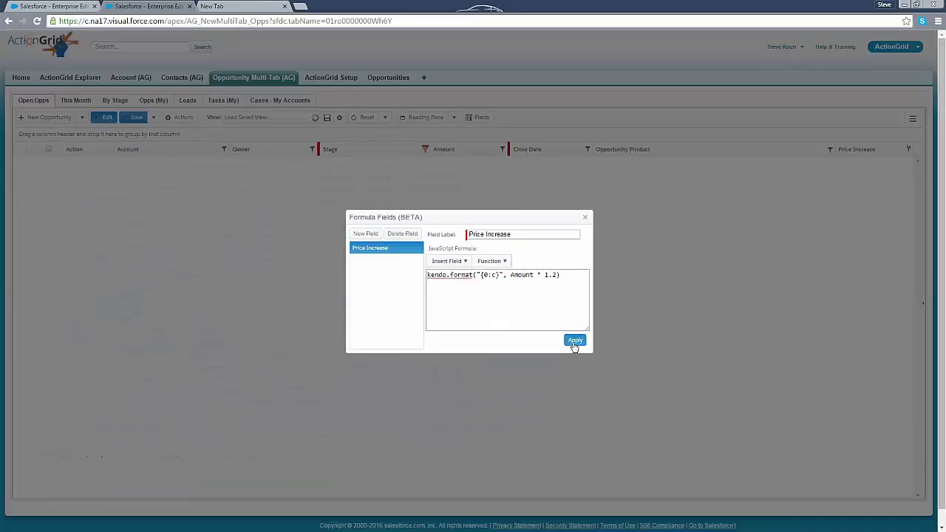
left_click(587, 219)
Step: Widen the Price Increase column and place it between Amount and Close Date
left_click_drag(580, 149, 611, 149)
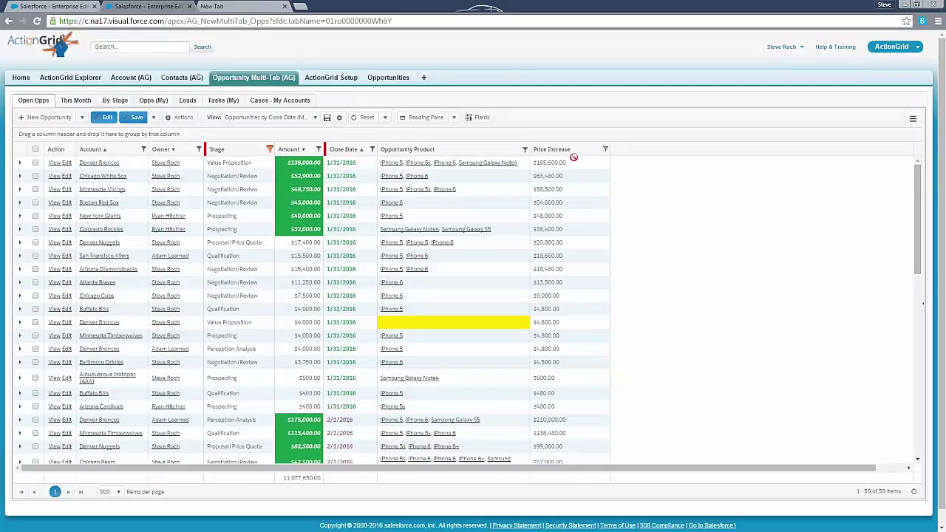
mouse_move(562, 151)
left_mouse_down()
mouse_move(555, 227)
mouse_move(561, 157)
left_mouse_up()
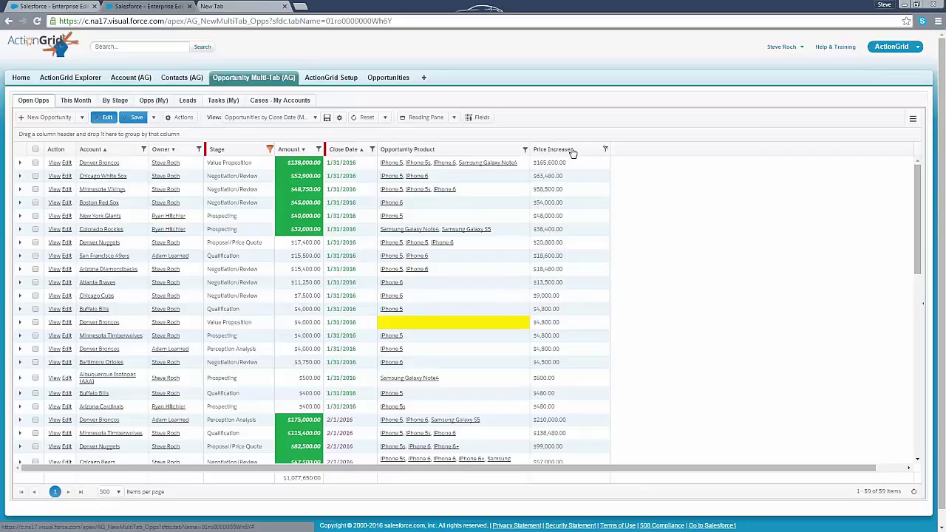
left_click_drag(566, 154, 561, 156)
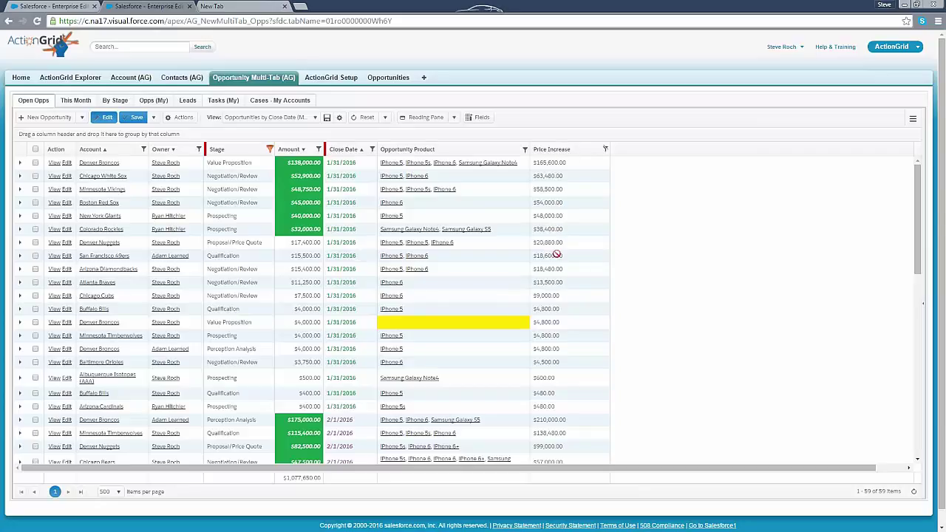
mouse_move(537, 154)
left_mouse_down()
mouse_move(345, 154)
mouse_move(353, 153)
left_mouse_up()
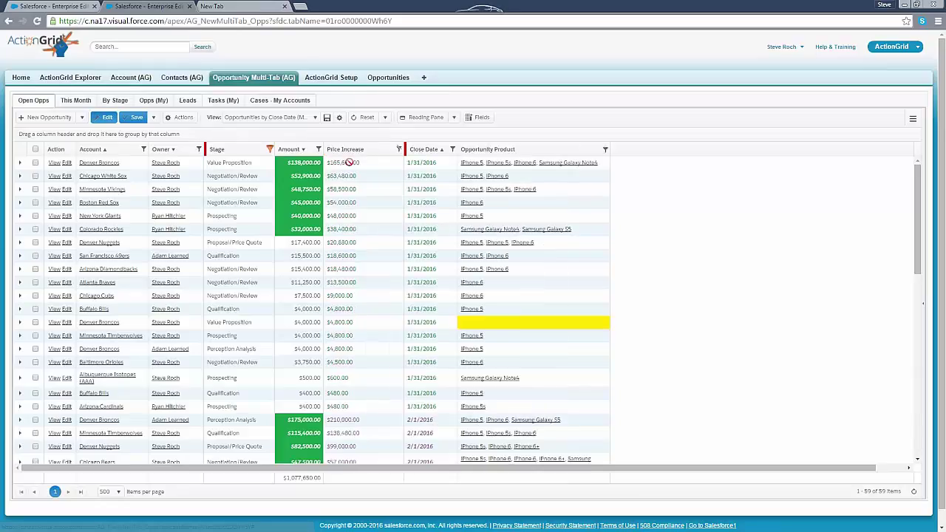
mouse_move(293, 192)
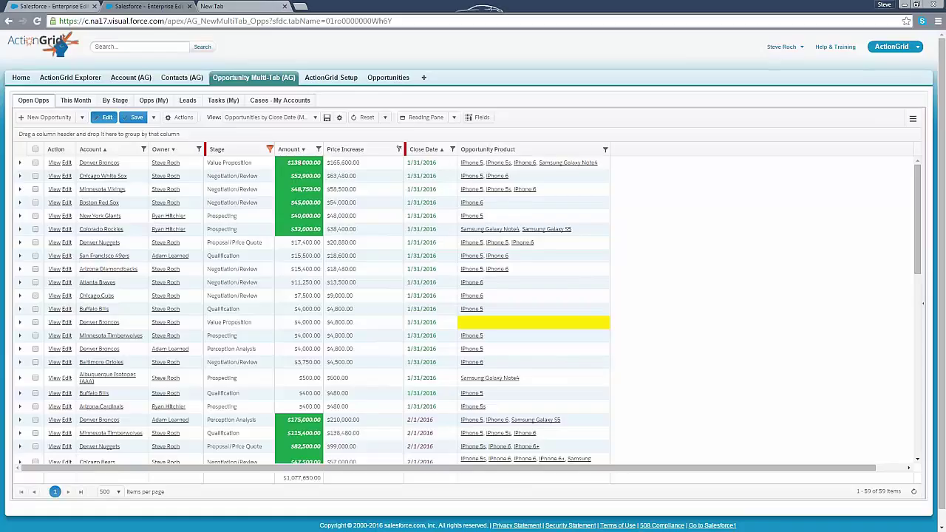
mouse_move(302, 158)
Step: Select the first six opportunity rows, Denver Broncos through Colorado Rockies, and show the batch actions available for them
left_click(913, 121)
left_click_drag(204, 165, 240, 239)
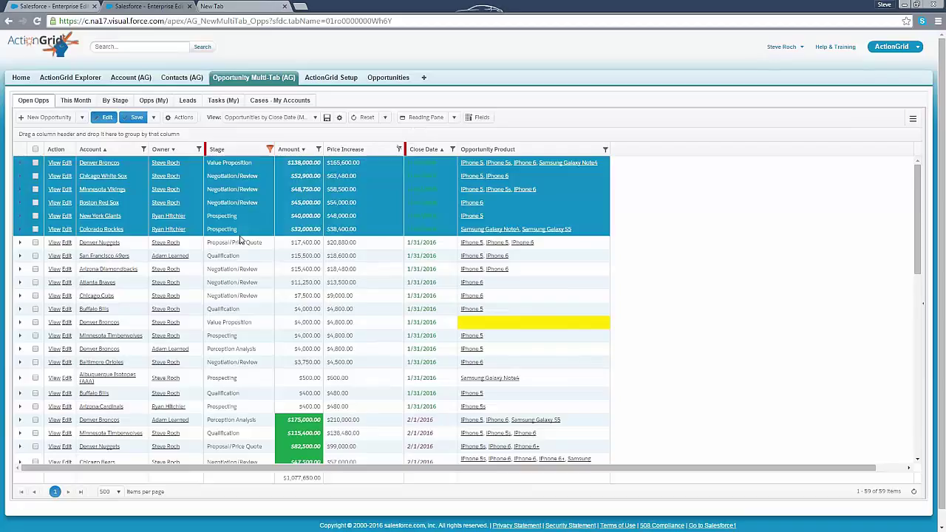
right_click(210, 182)
mouse_move(252, 231)
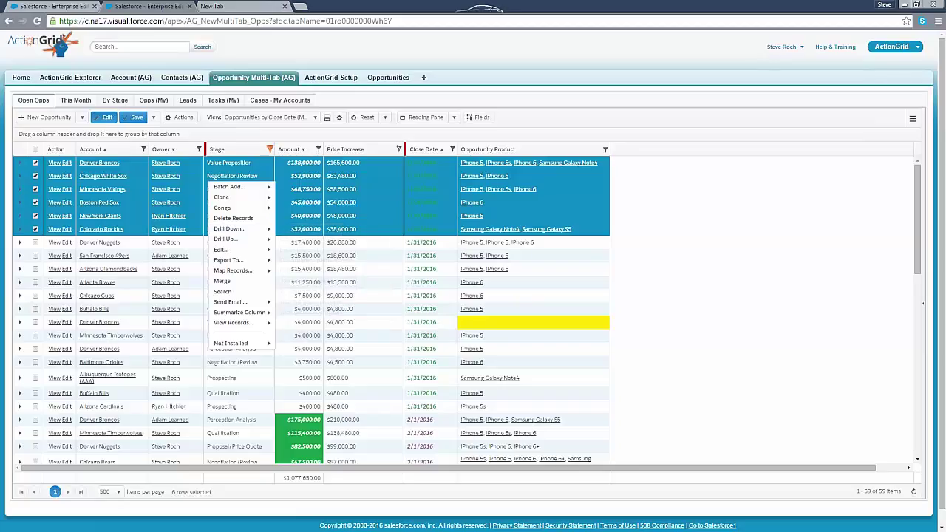
Step: Examine the Account object's options in ActionGrid Setup and return to the opportunity grid in the other browser tab
left_click(330, 77)
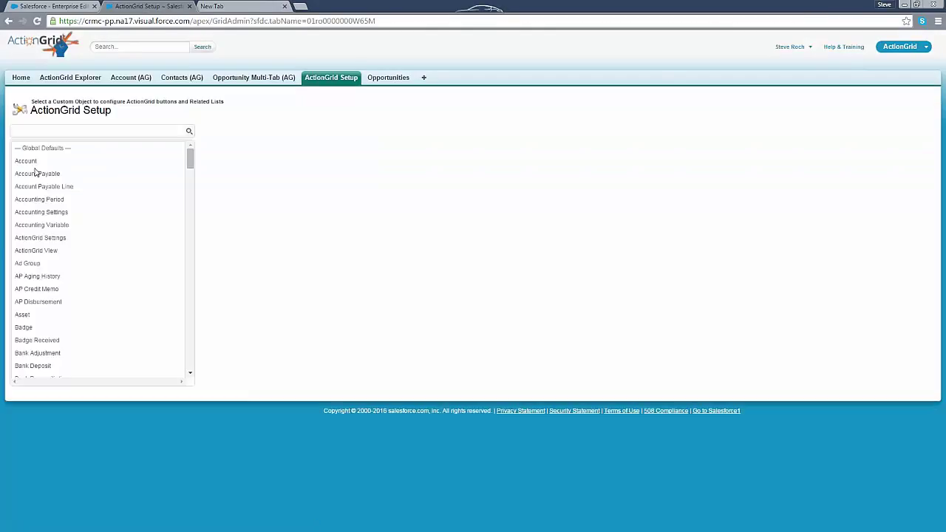
left_click(27, 159)
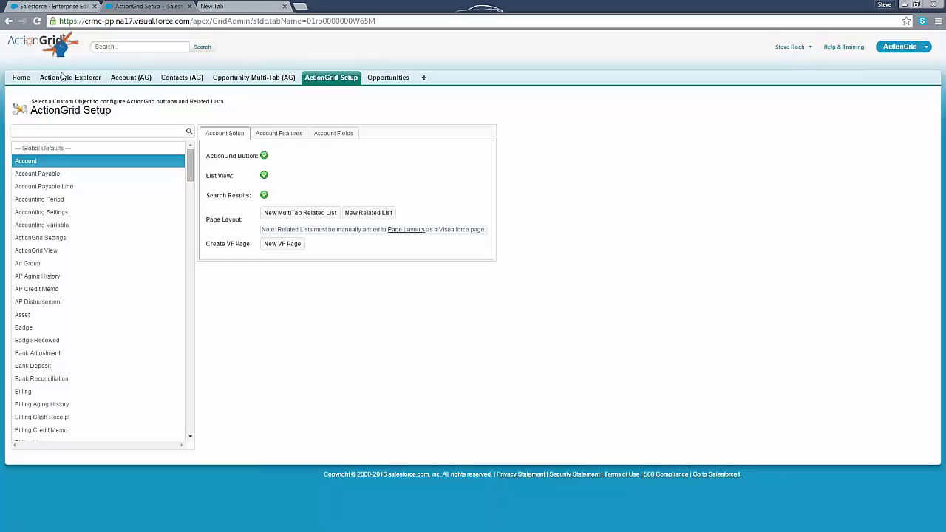
left_click(66, 6)
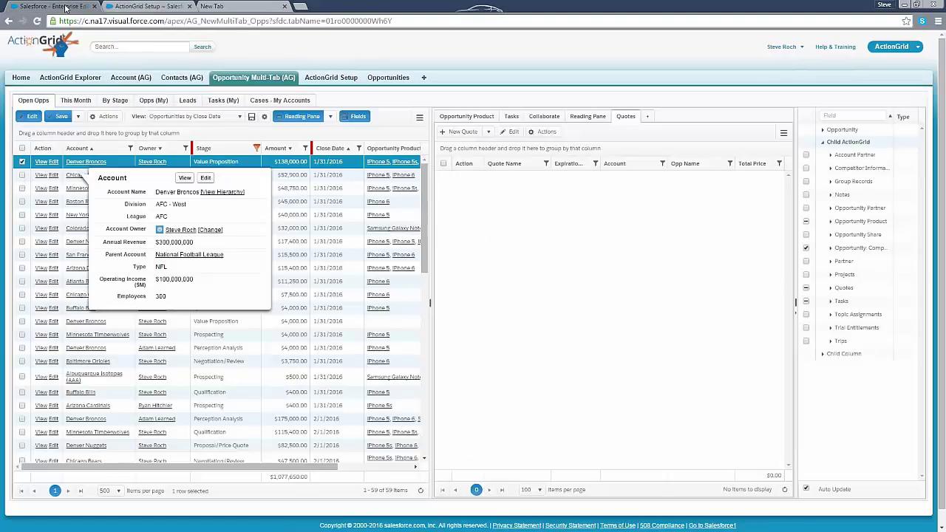
Step: Open the Denver Broncos account and try to save a new NFL contact with first name asdf and last name asfd
left_click(87, 162)
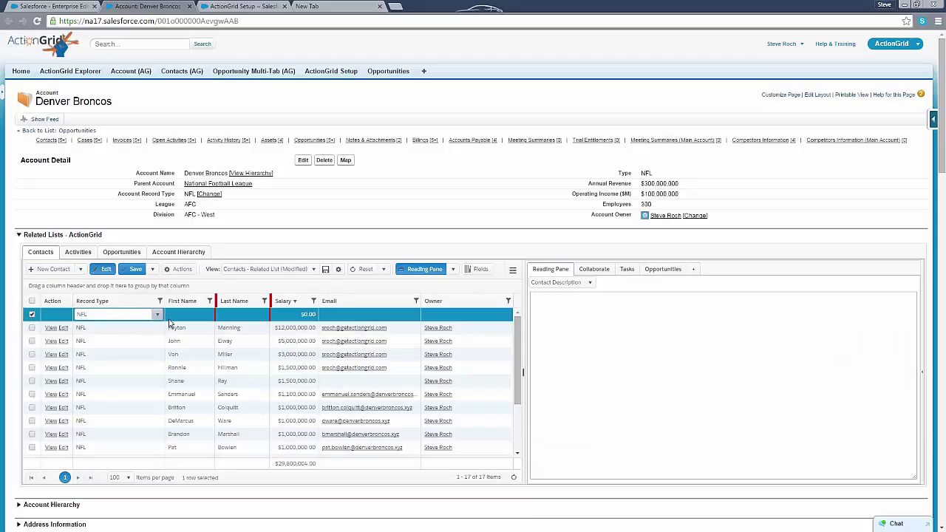
left_click(181, 316)
type("asdf")
key("Tab")
type("asdf")
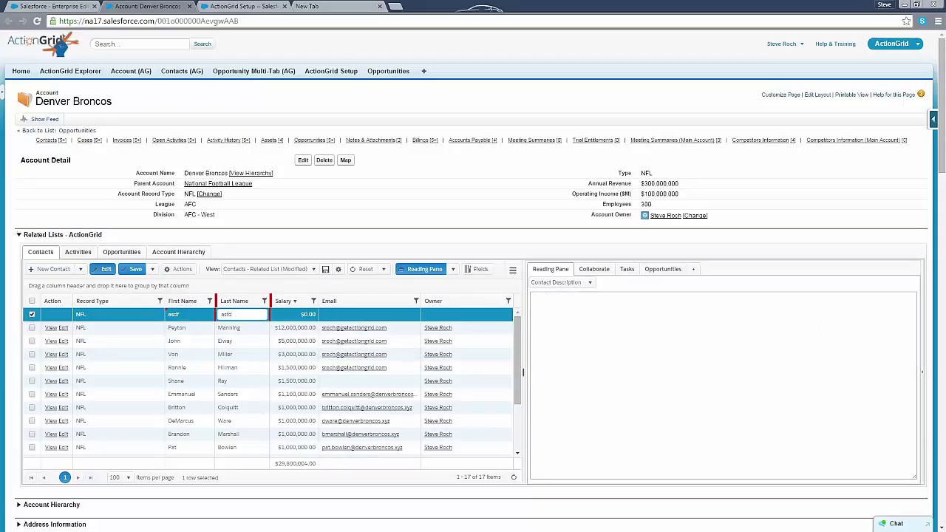
left_click(133, 269)
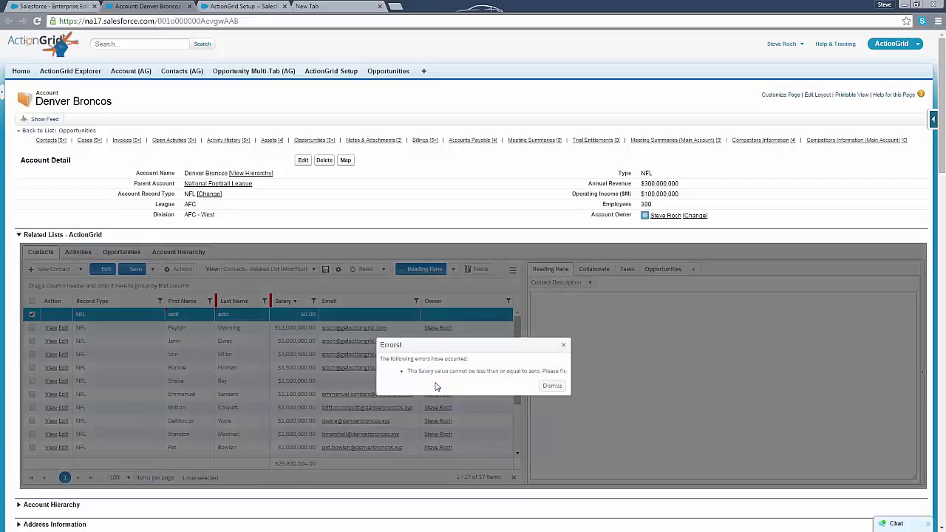
left_click(553, 386)
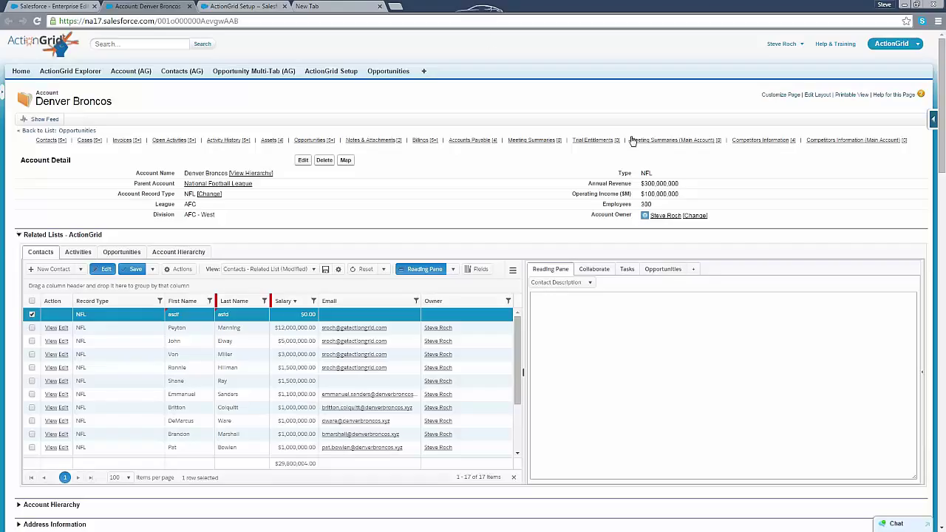
Step: Reopen the opportunity multi-tab grid from ActionGrid Setup and widen the Price Increase and Account columns
left_click(241, 6)
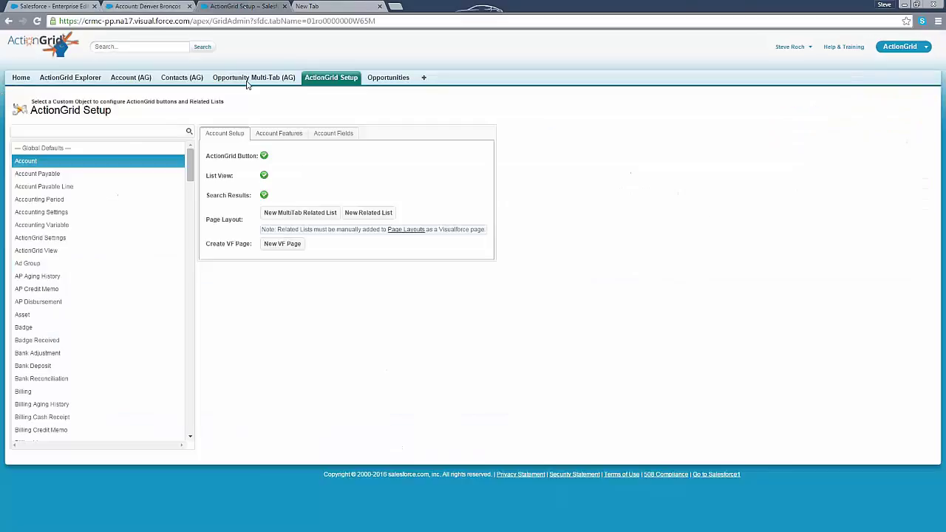
left_click(222, 79)
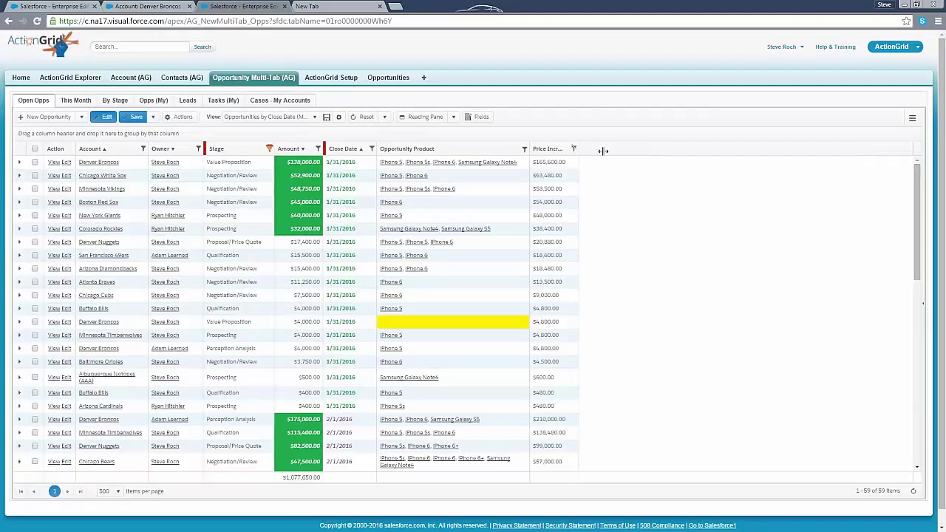
left_click_drag(599, 151, 621, 151)
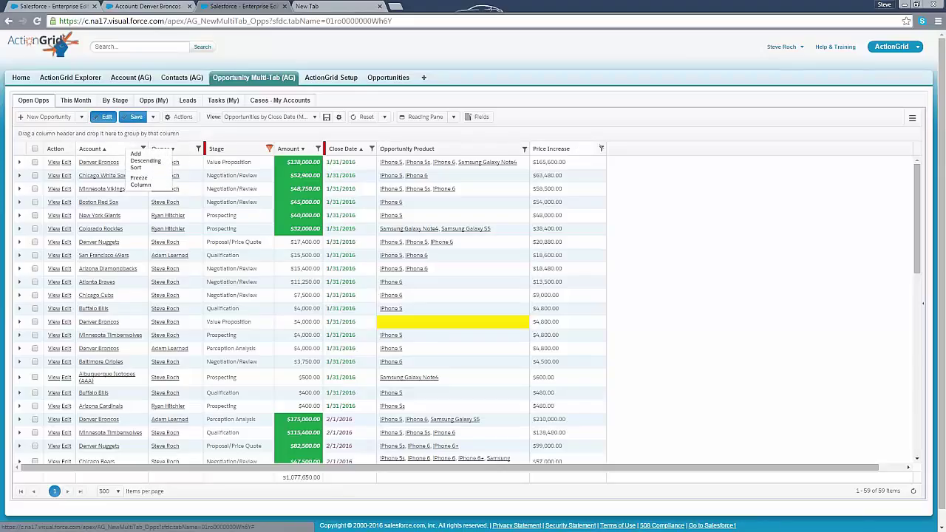
left_click_drag(148, 148, 179, 151)
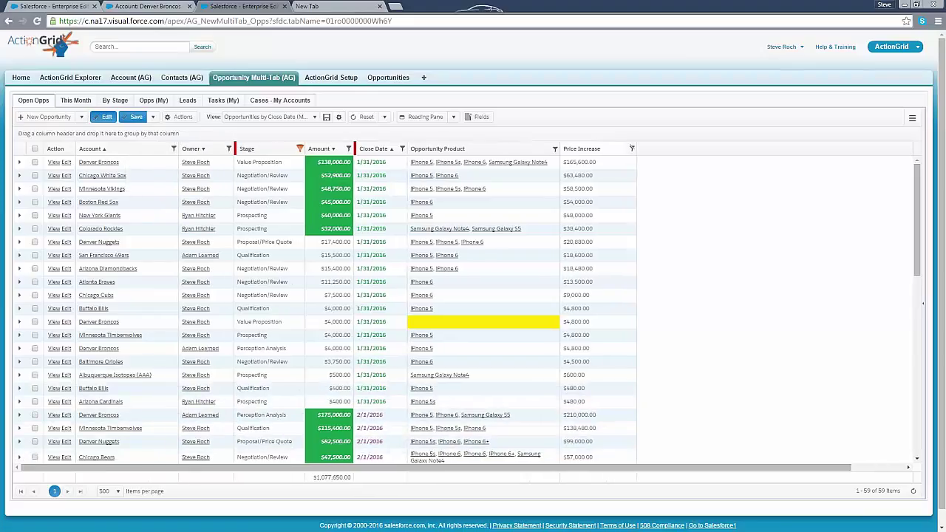
Step: Add an ascending sort on Stage, freeze the Account column and show its unfreeze option
right_click(150, 149)
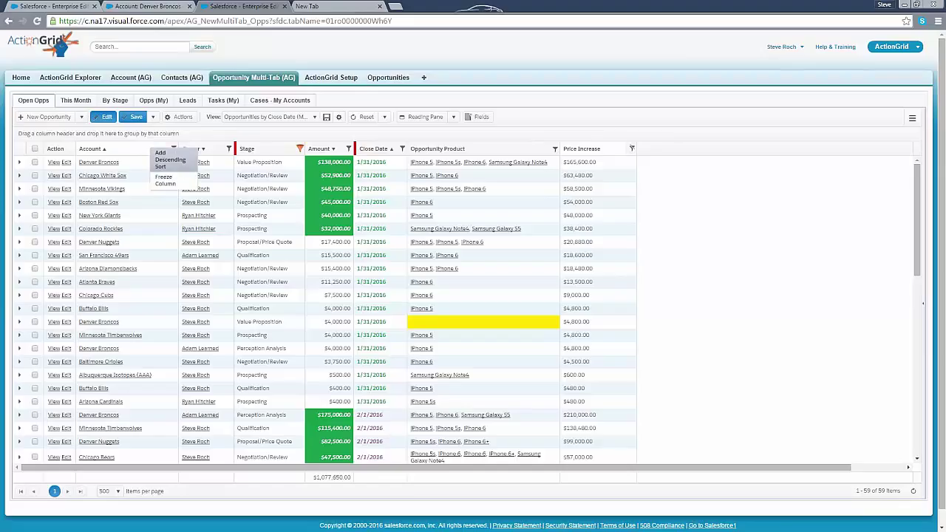
right_click(259, 151)
left_click(281, 165)
right_click(139, 148)
left_click(157, 185)
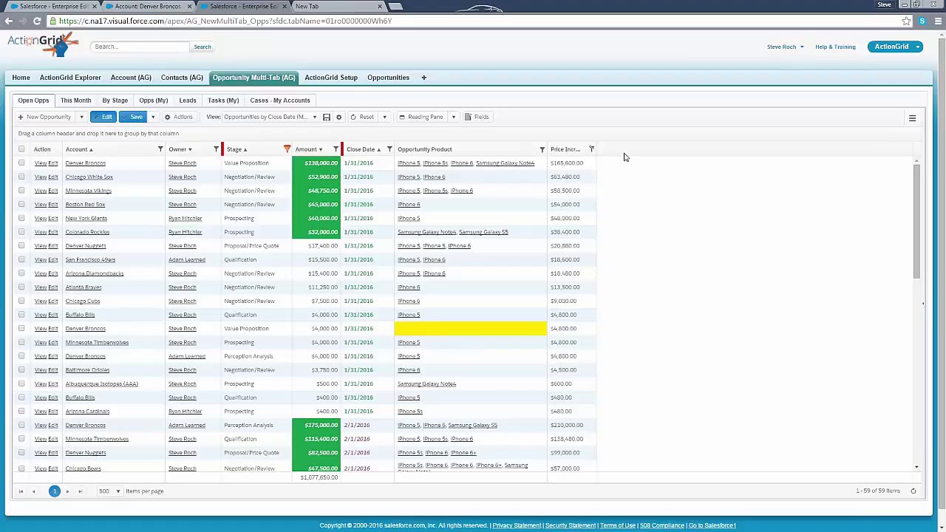
right_click(140, 151)
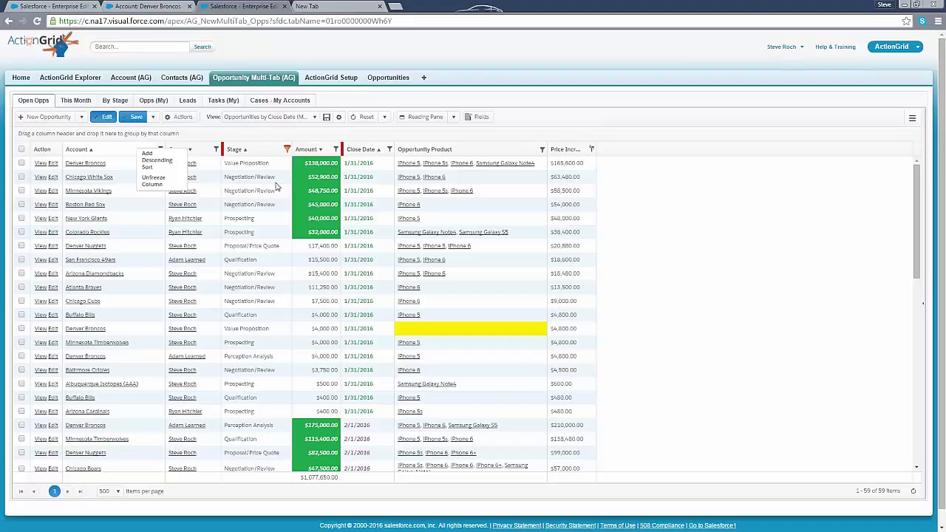
Step: Select the opportunity rows from Minnesota Vikings through Chicago Cubs and highlight the selected-row count below the grid
left_click_drag(256, 171, 312, 275)
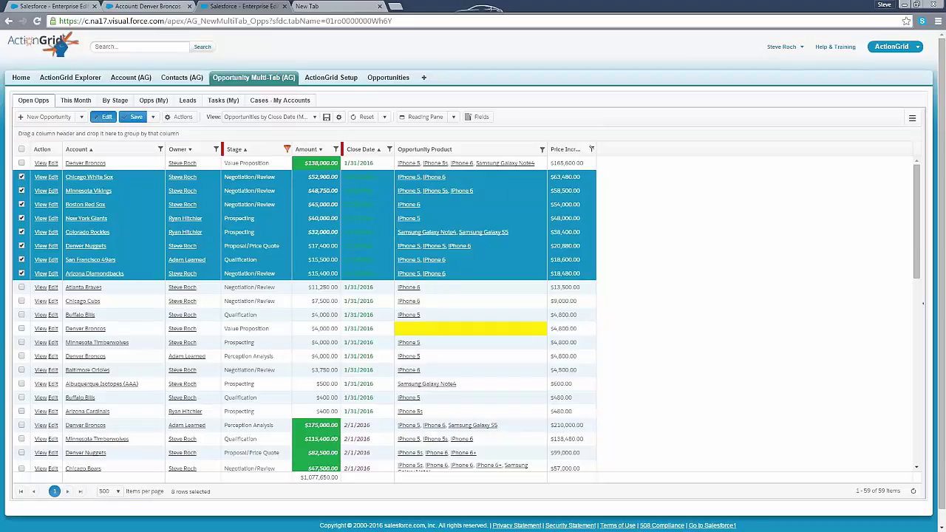
left_click(204, 285)
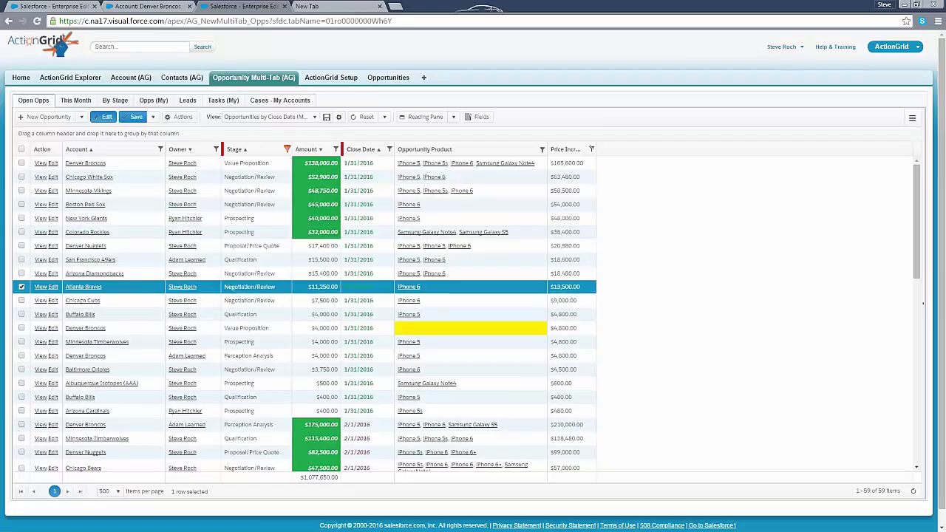
left_click_drag(248, 191, 315, 302)
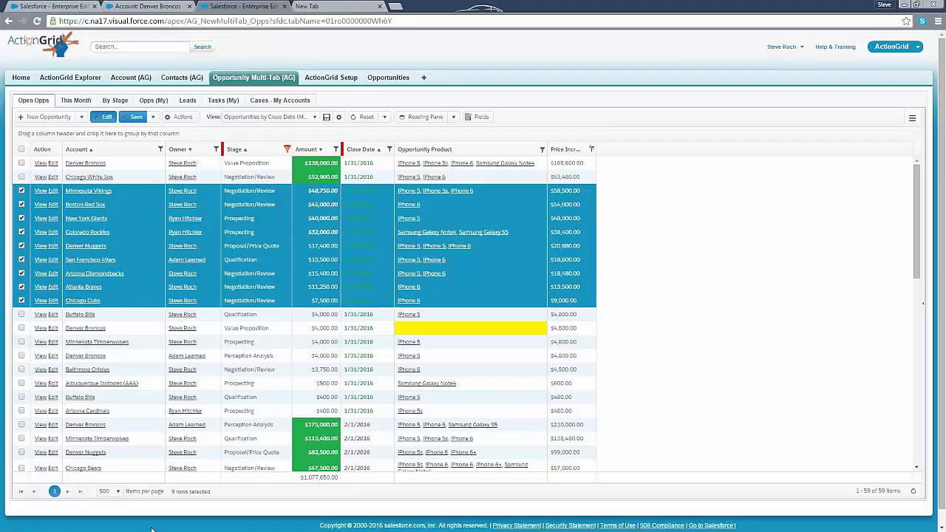
left_click_drag(173, 493, 218, 497)
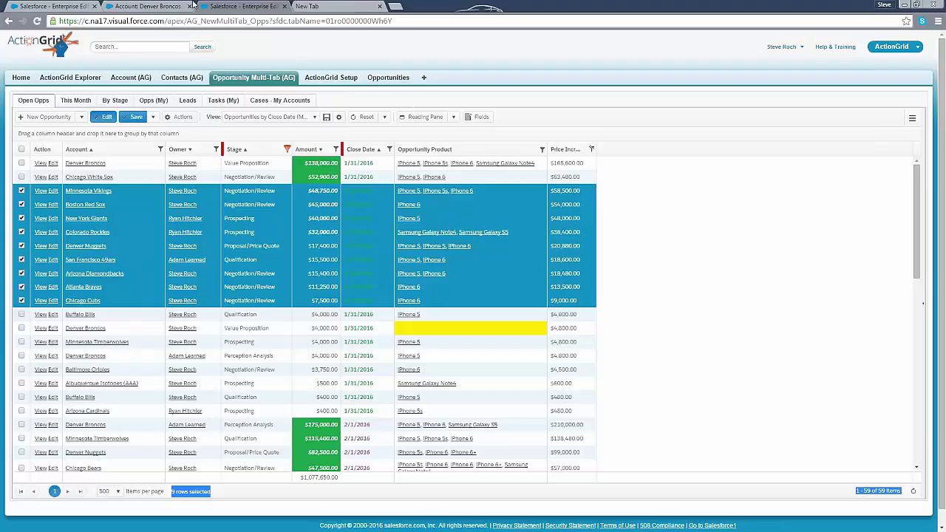
Step: Switch to the PowerPoint presentation and show slide 7, "Get ActionGrid"
key("alt+Tab")
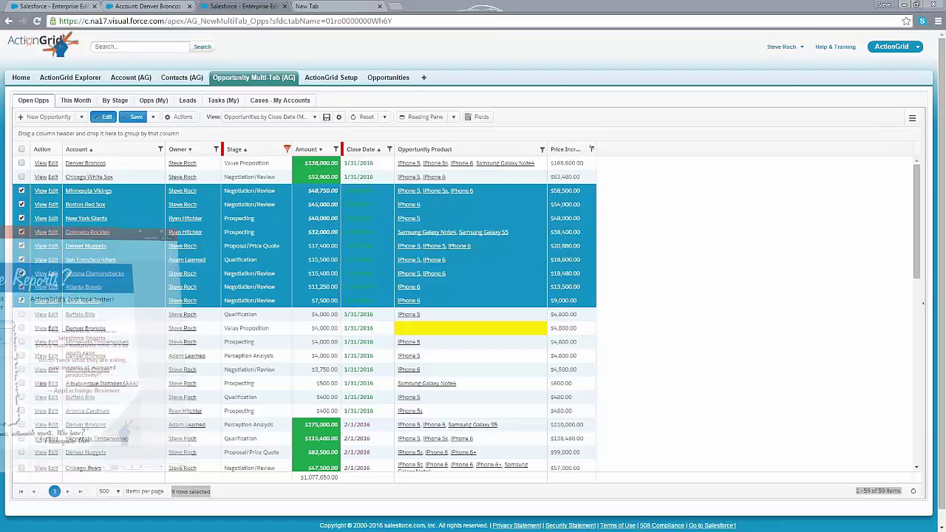
left_click(178, 414)
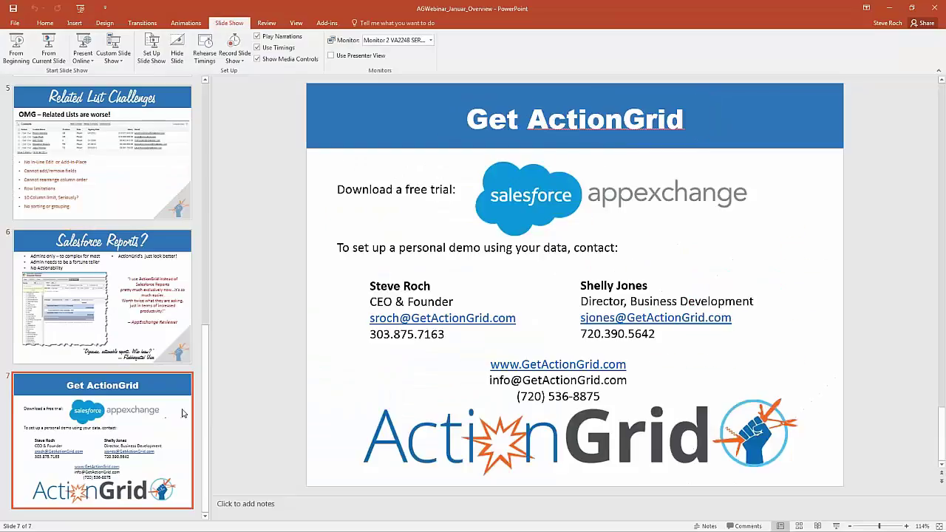